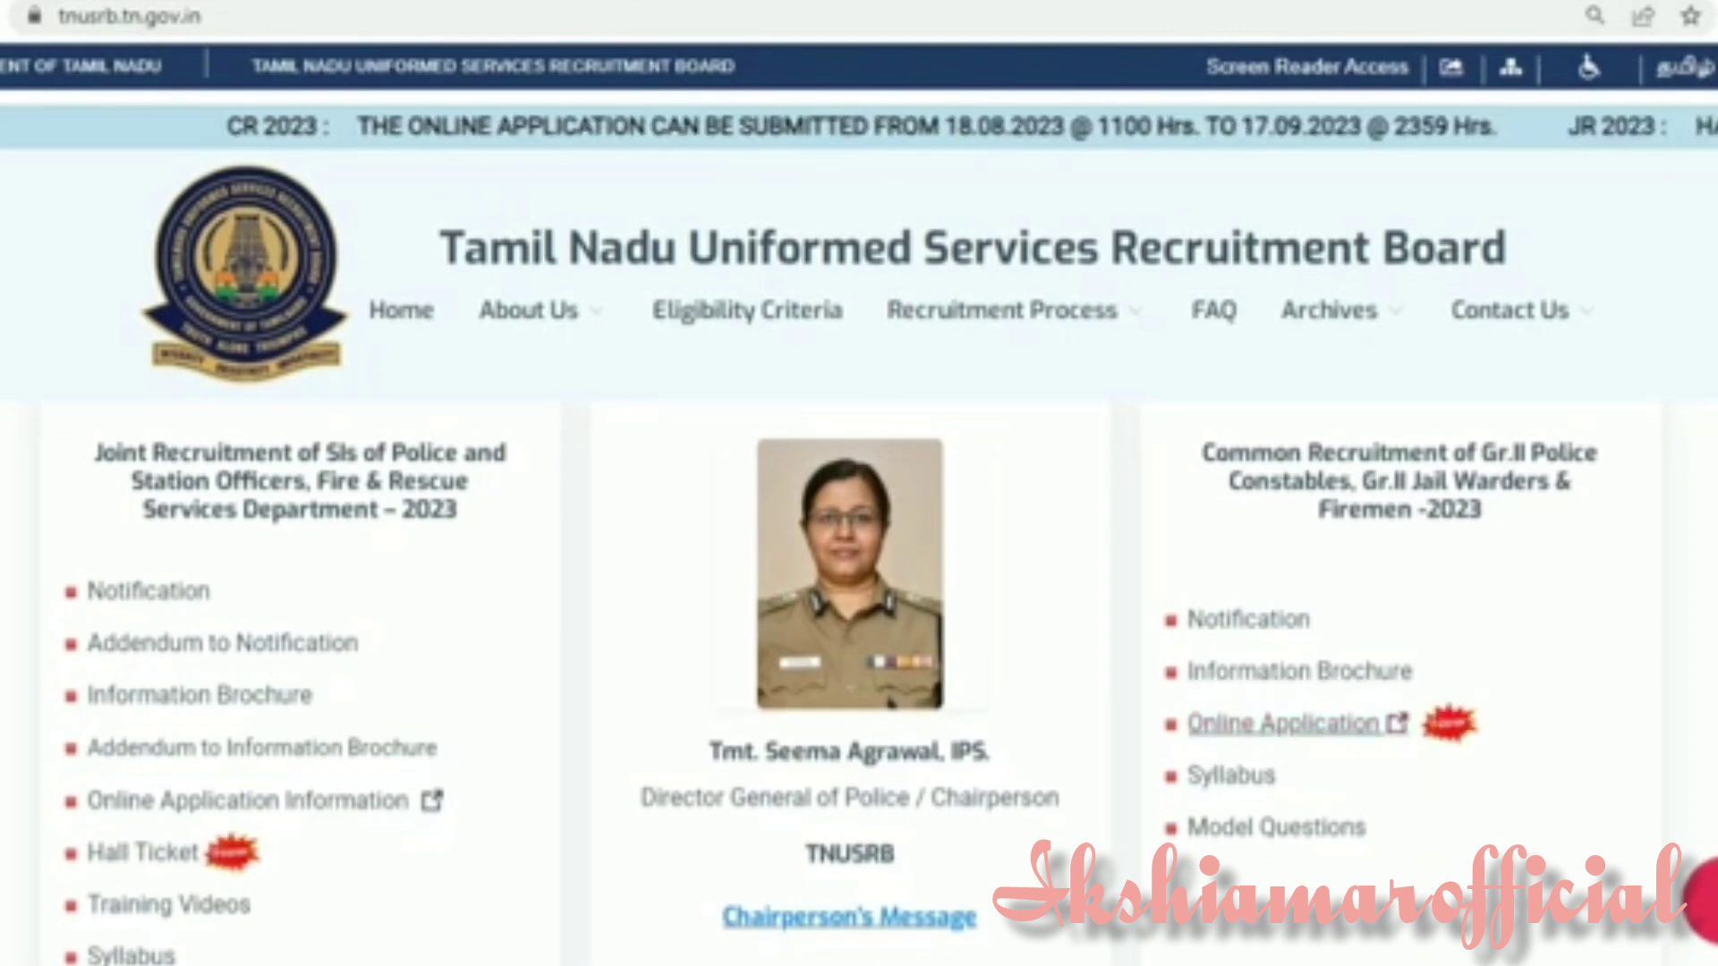
# - Start new-user registration for Common Recruitment, accept the instructions declaration and continue to the sign-up form
pyautogui.click(1283, 723)
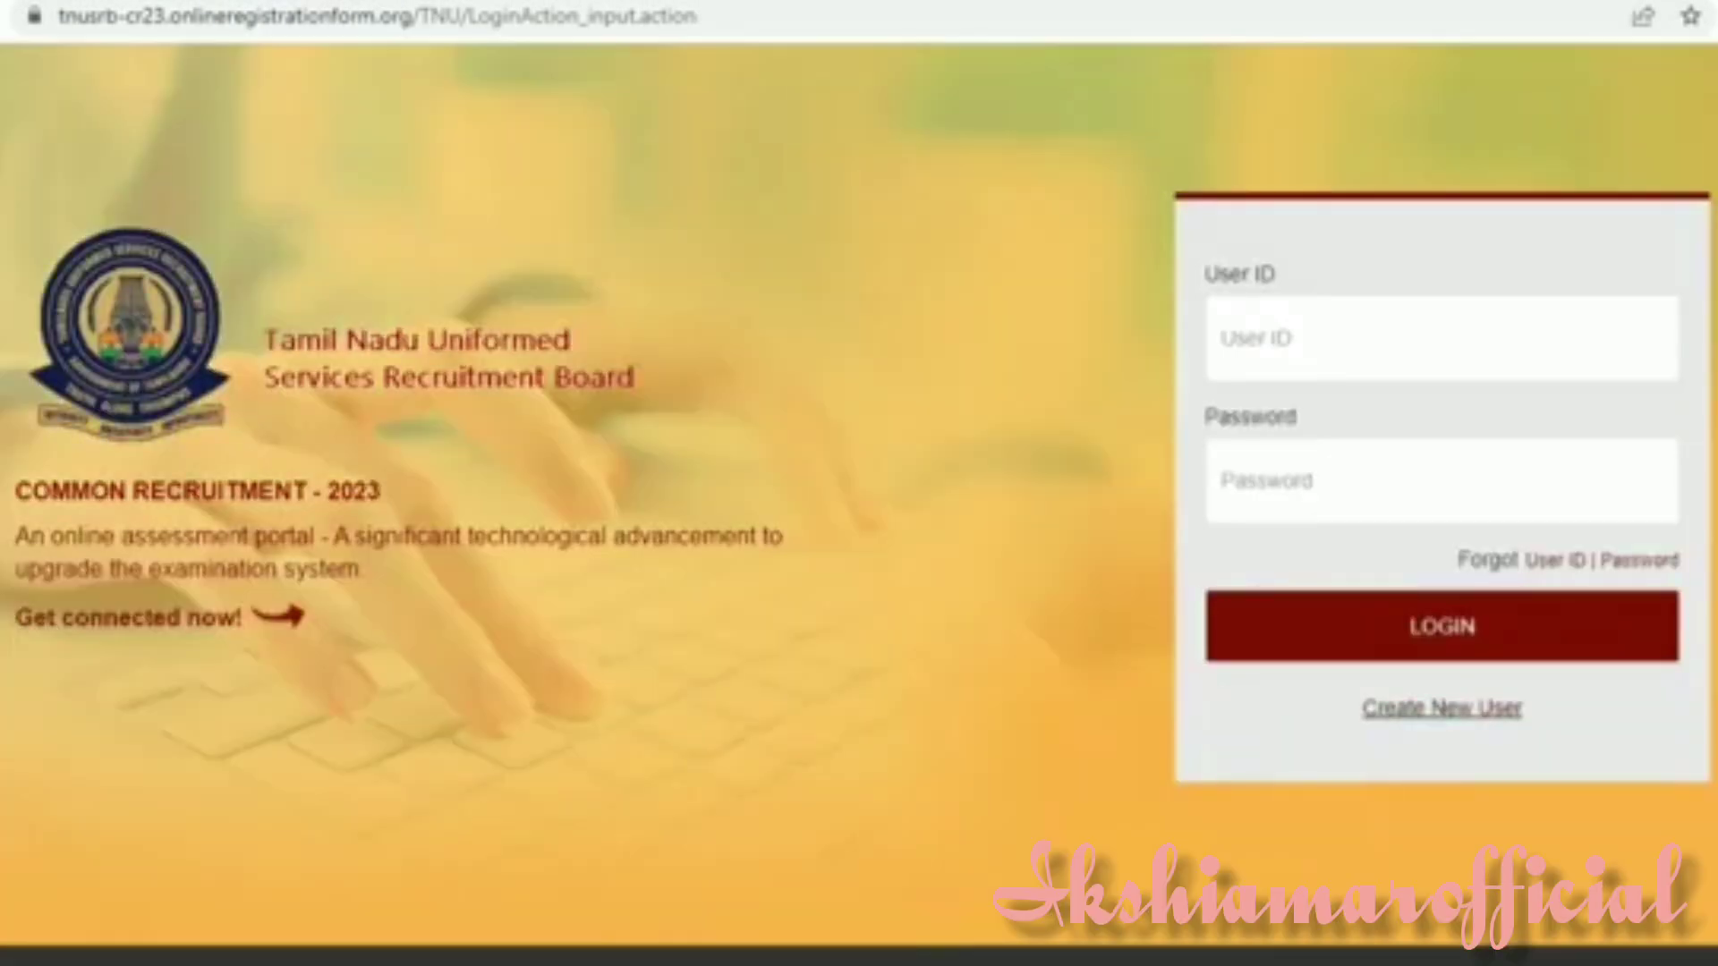
pyautogui.click(1442, 708)
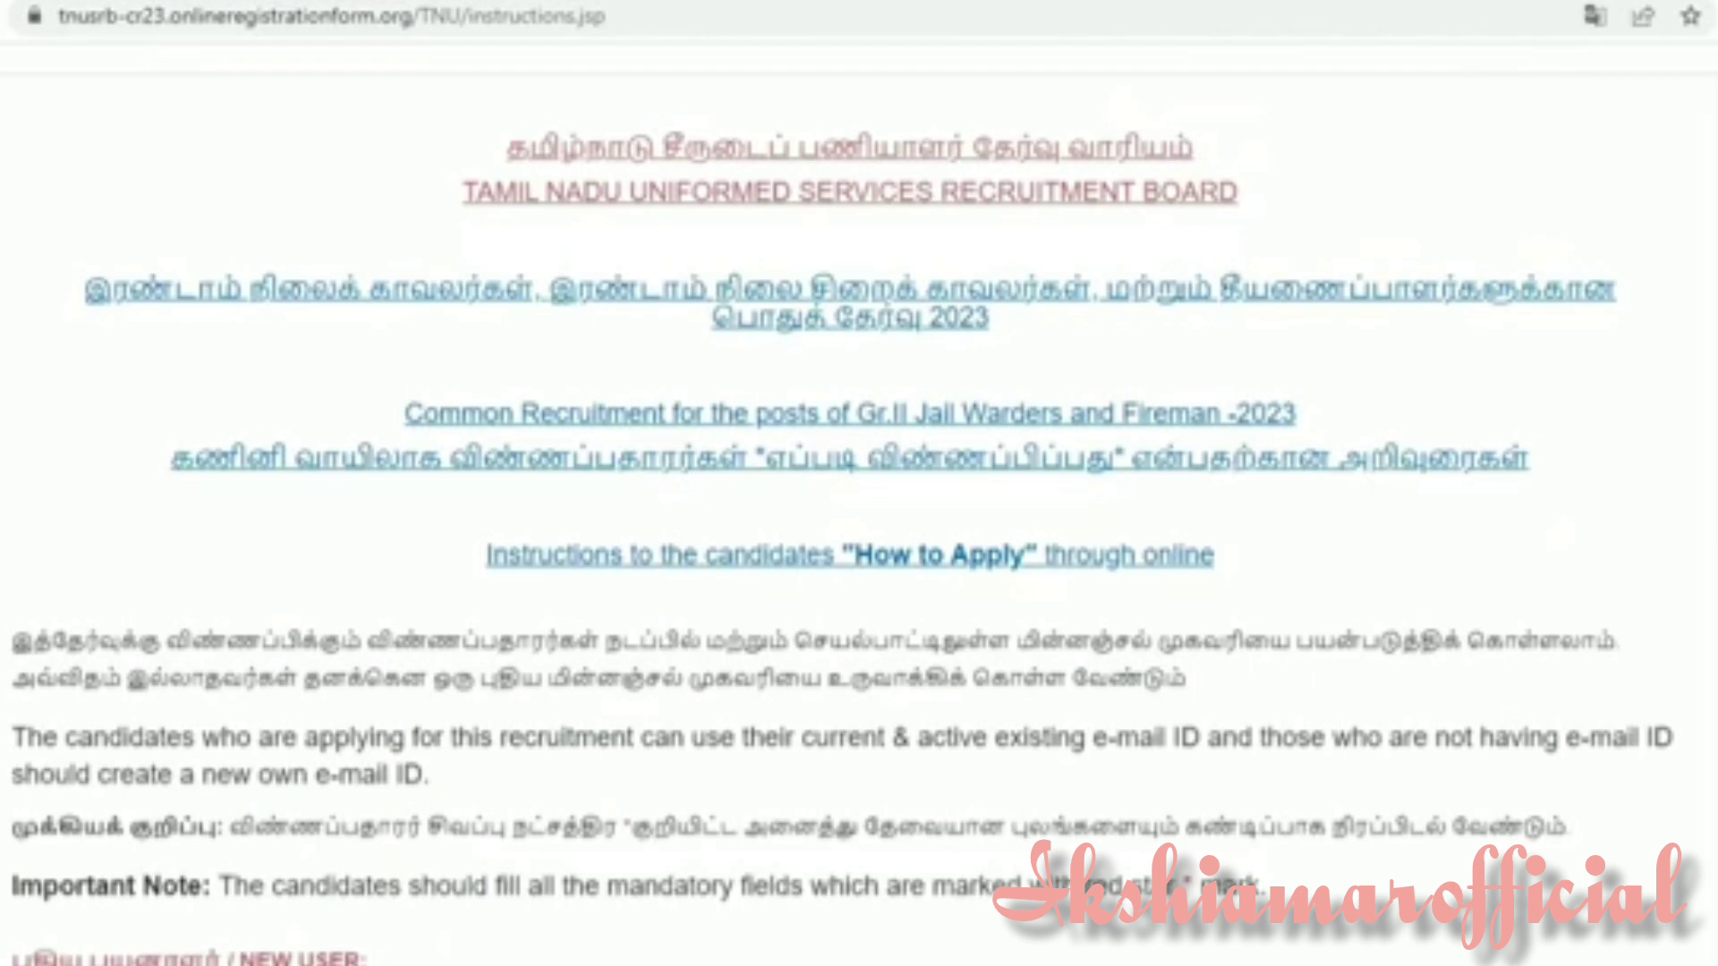
pyautogui.scroll(-6, 859, 501)
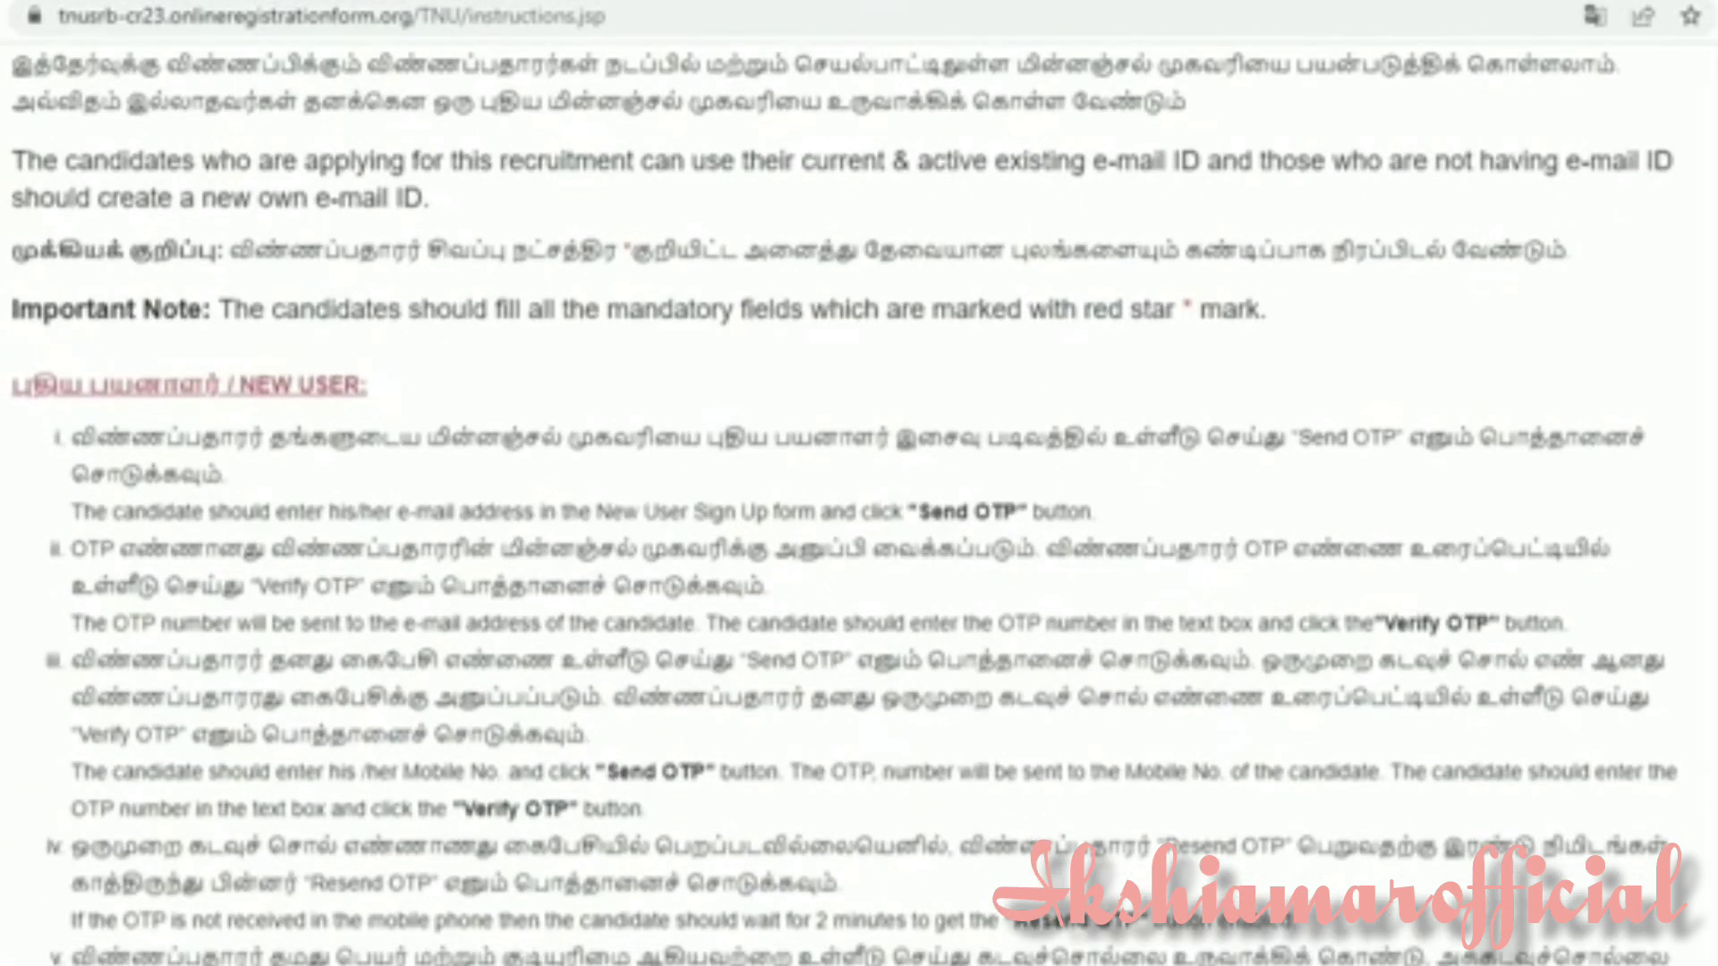
pyautogui.scroll(-15, 859, 501)
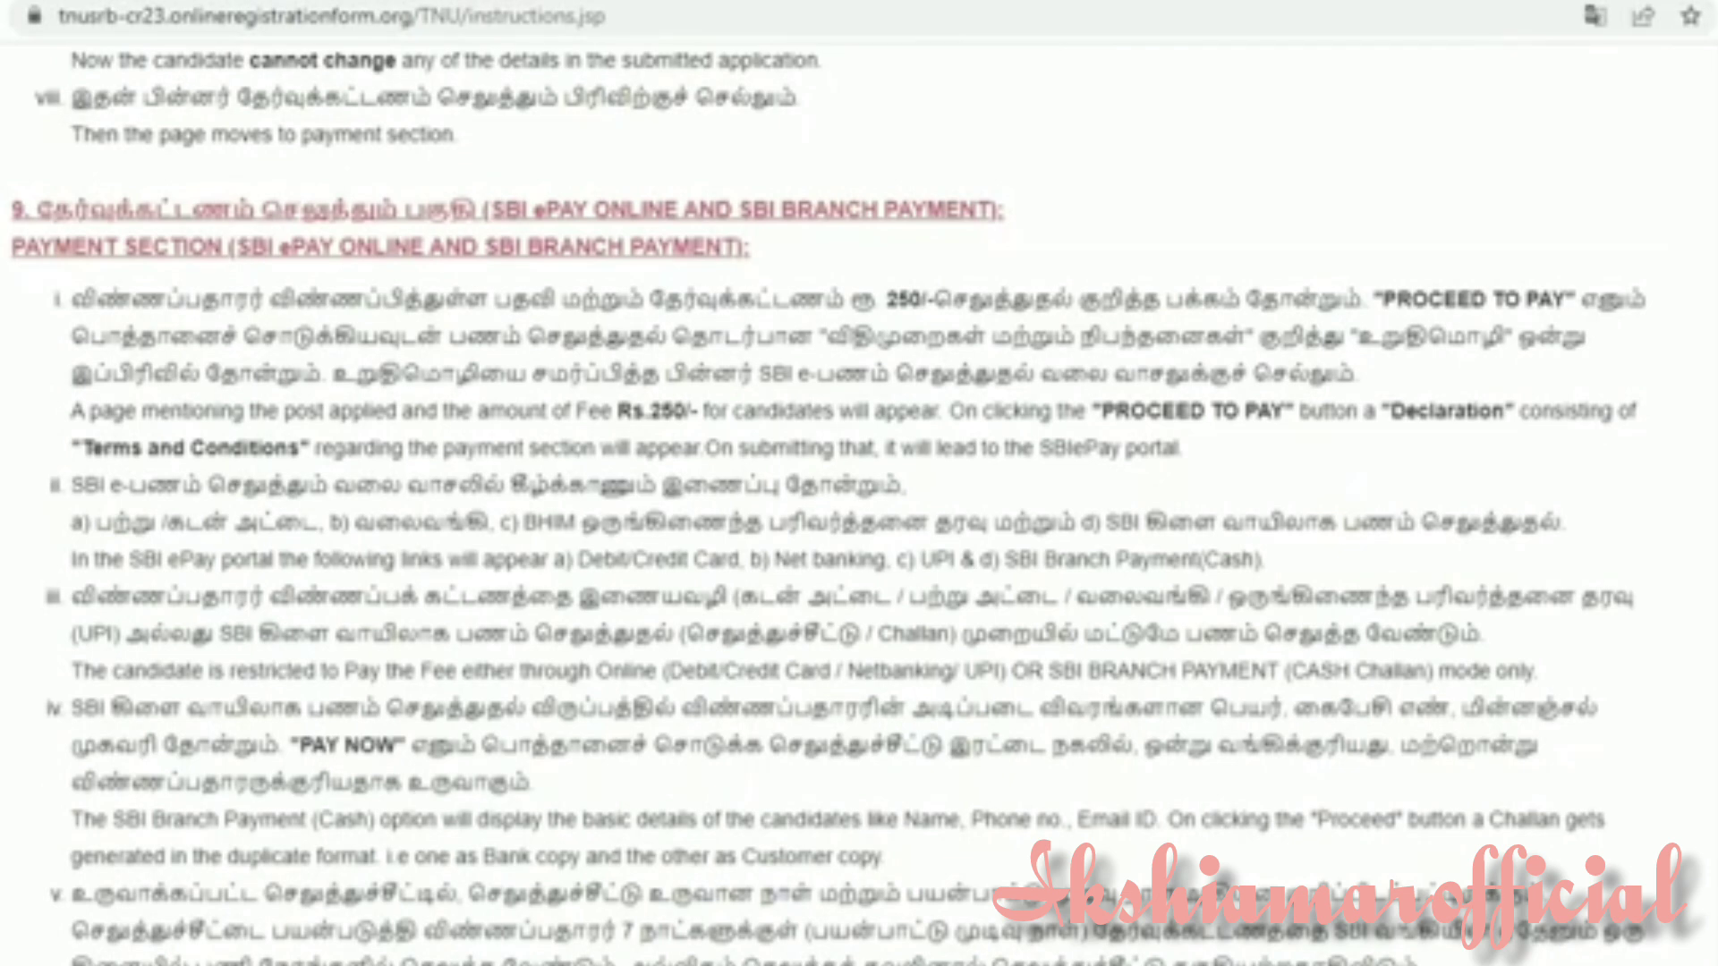
pyautogui.scroll(-13, 859, 502)
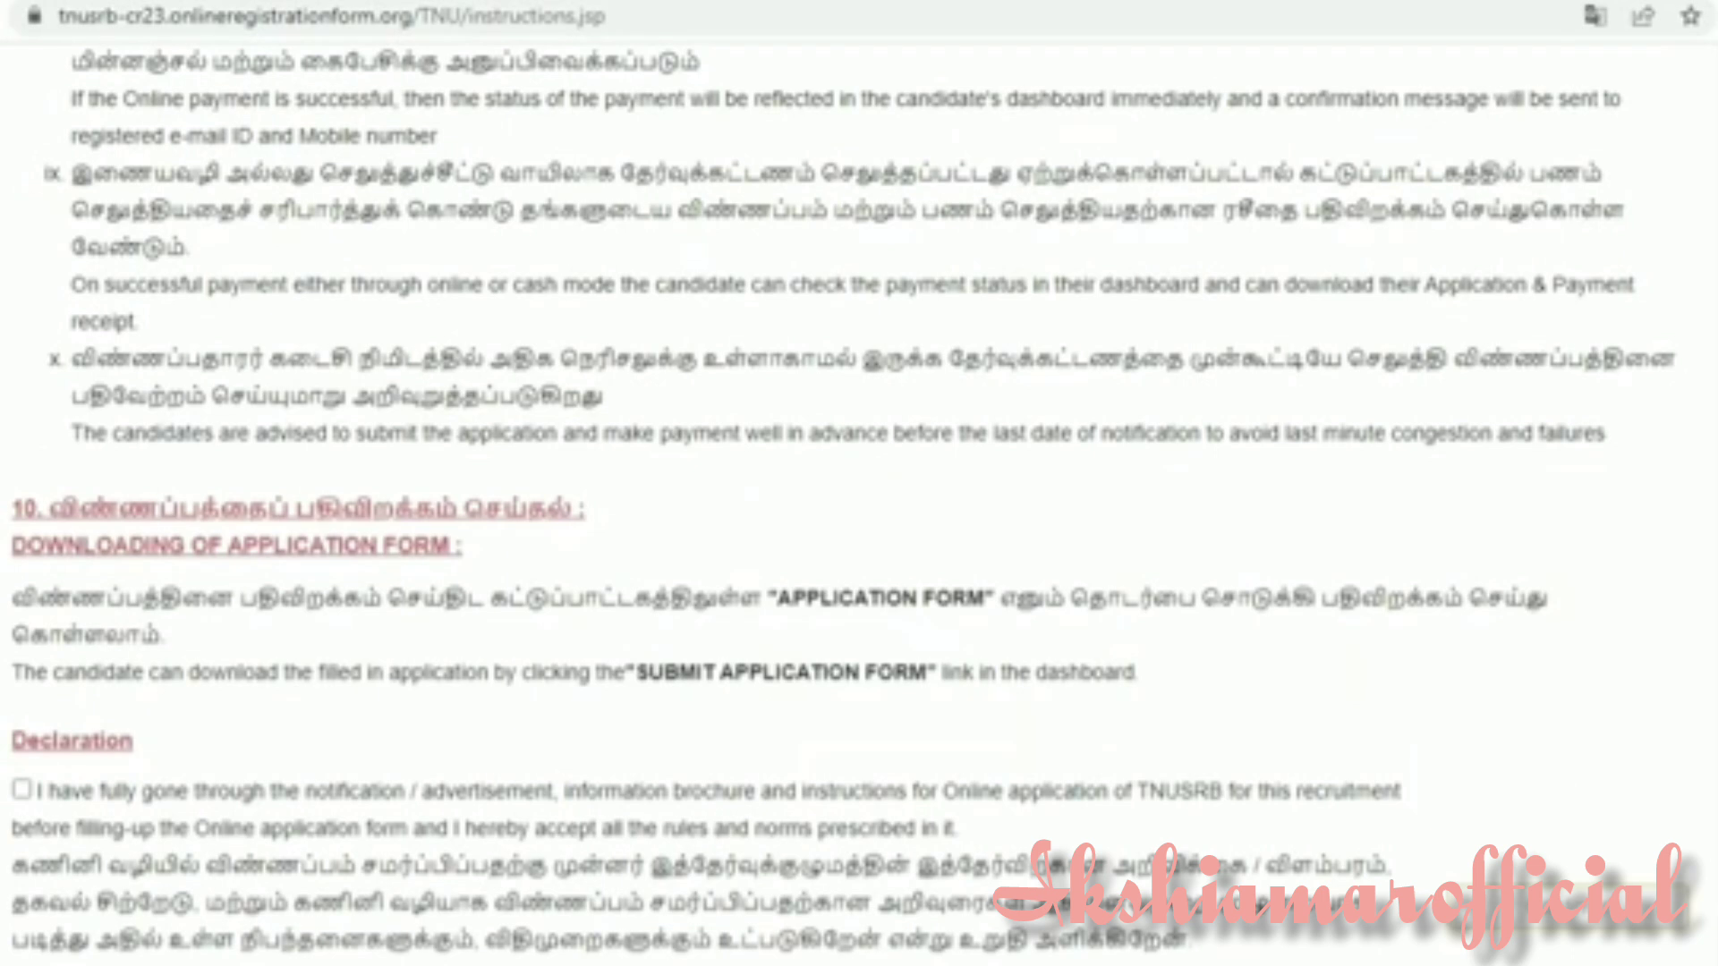
pyautogui.click(21, 789)
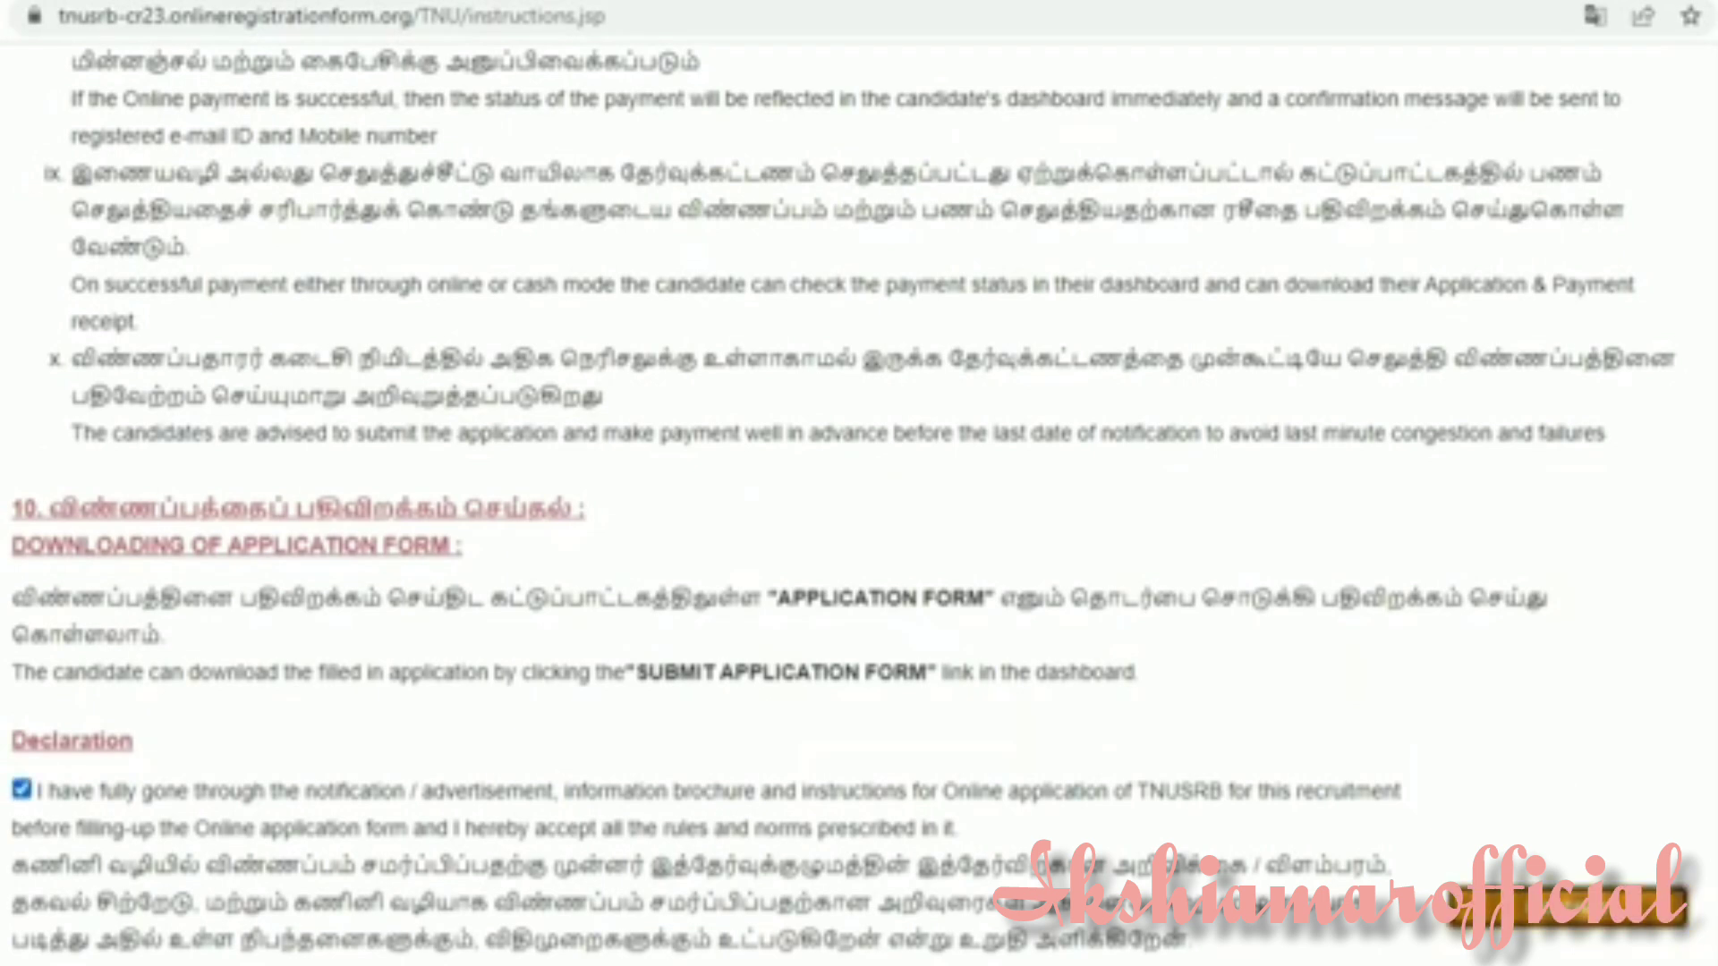
pyautogui.click(1571, 906)
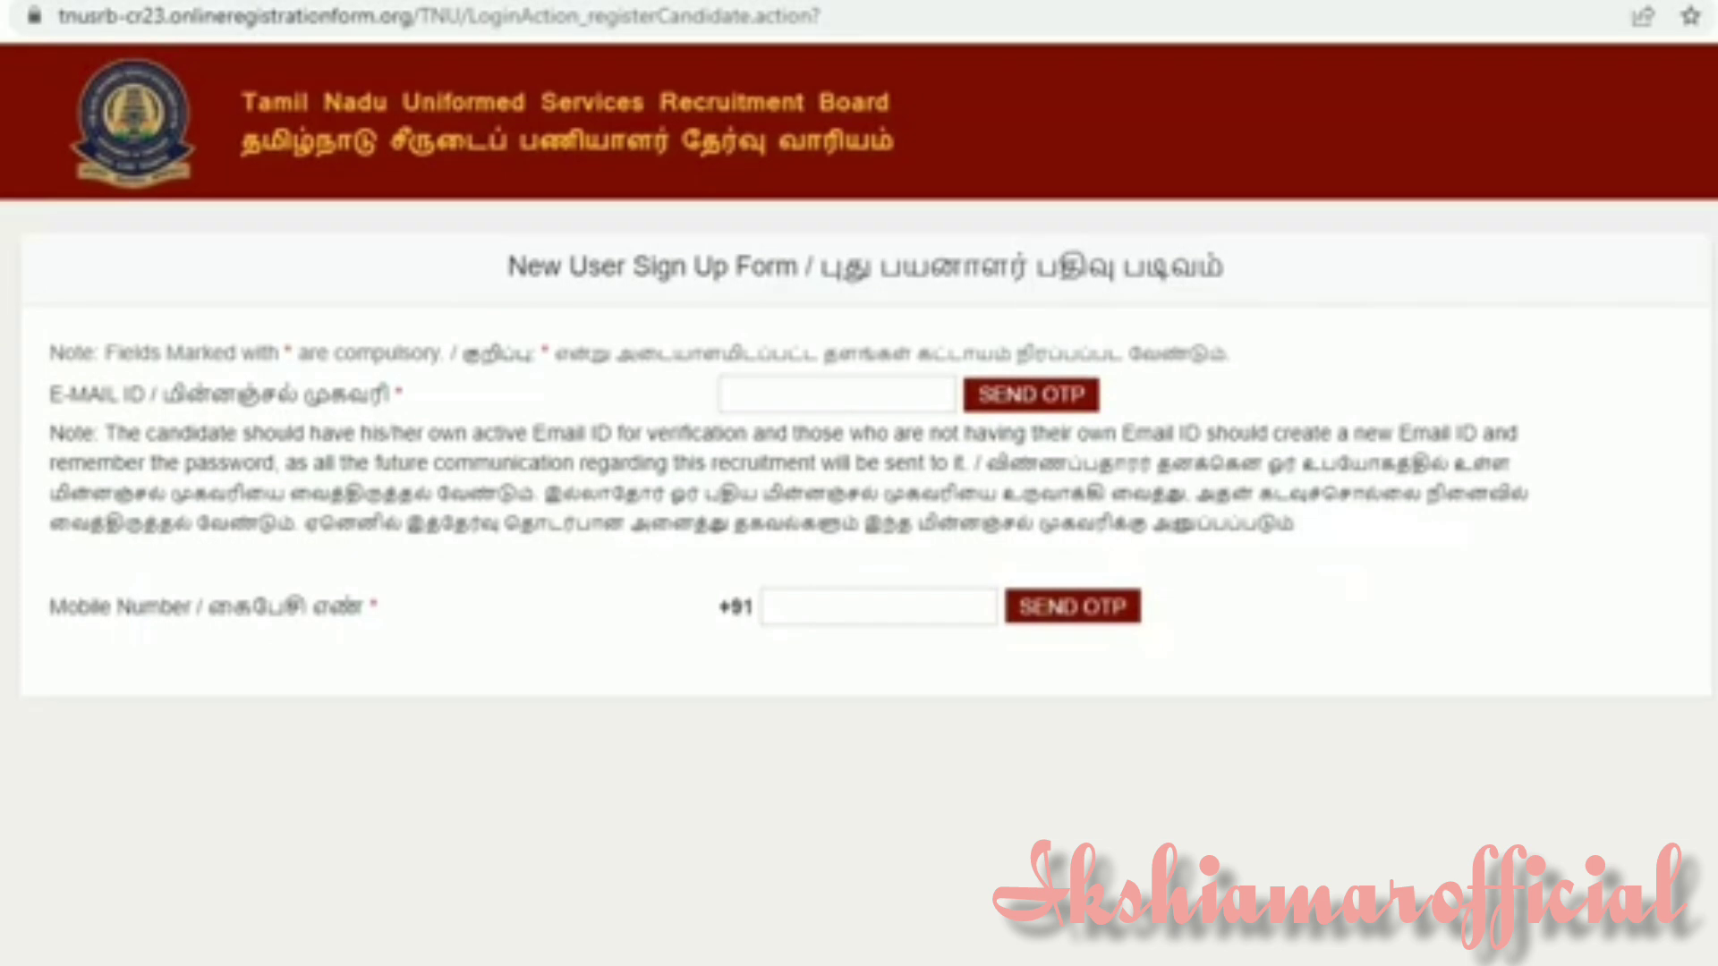
# - Enter the e-mail address and the received OTP codes to verify the e-mail and mobile number
pyautogui.hotkey('alt', 'Tab')
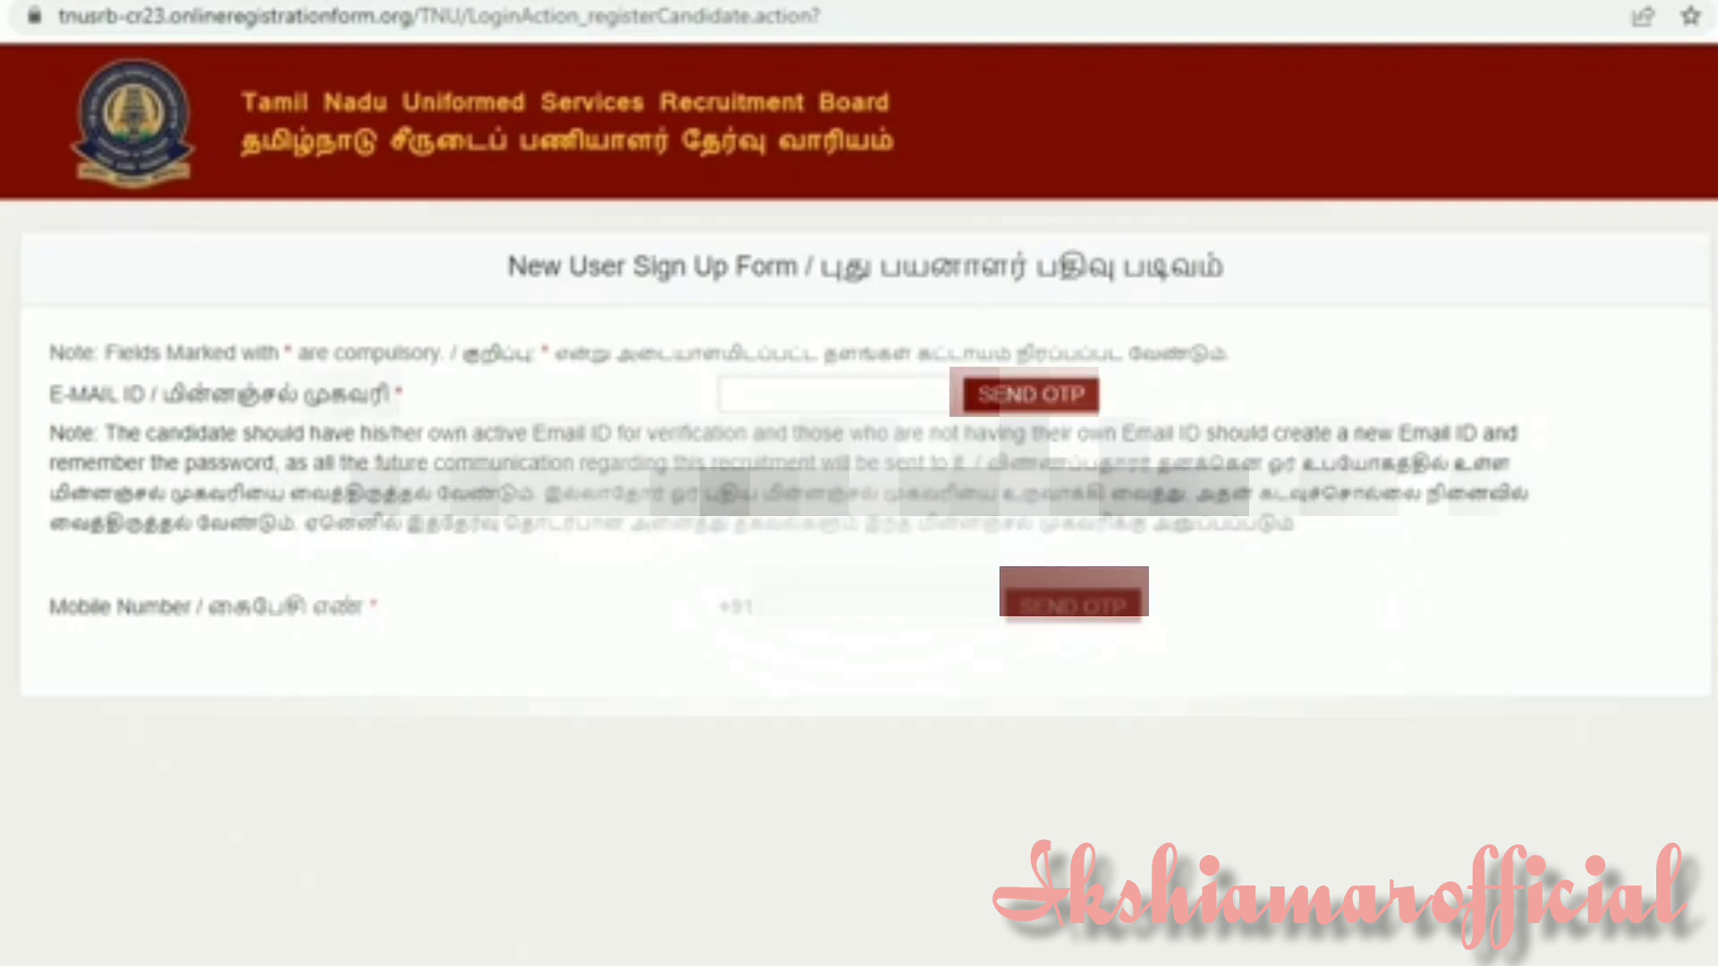
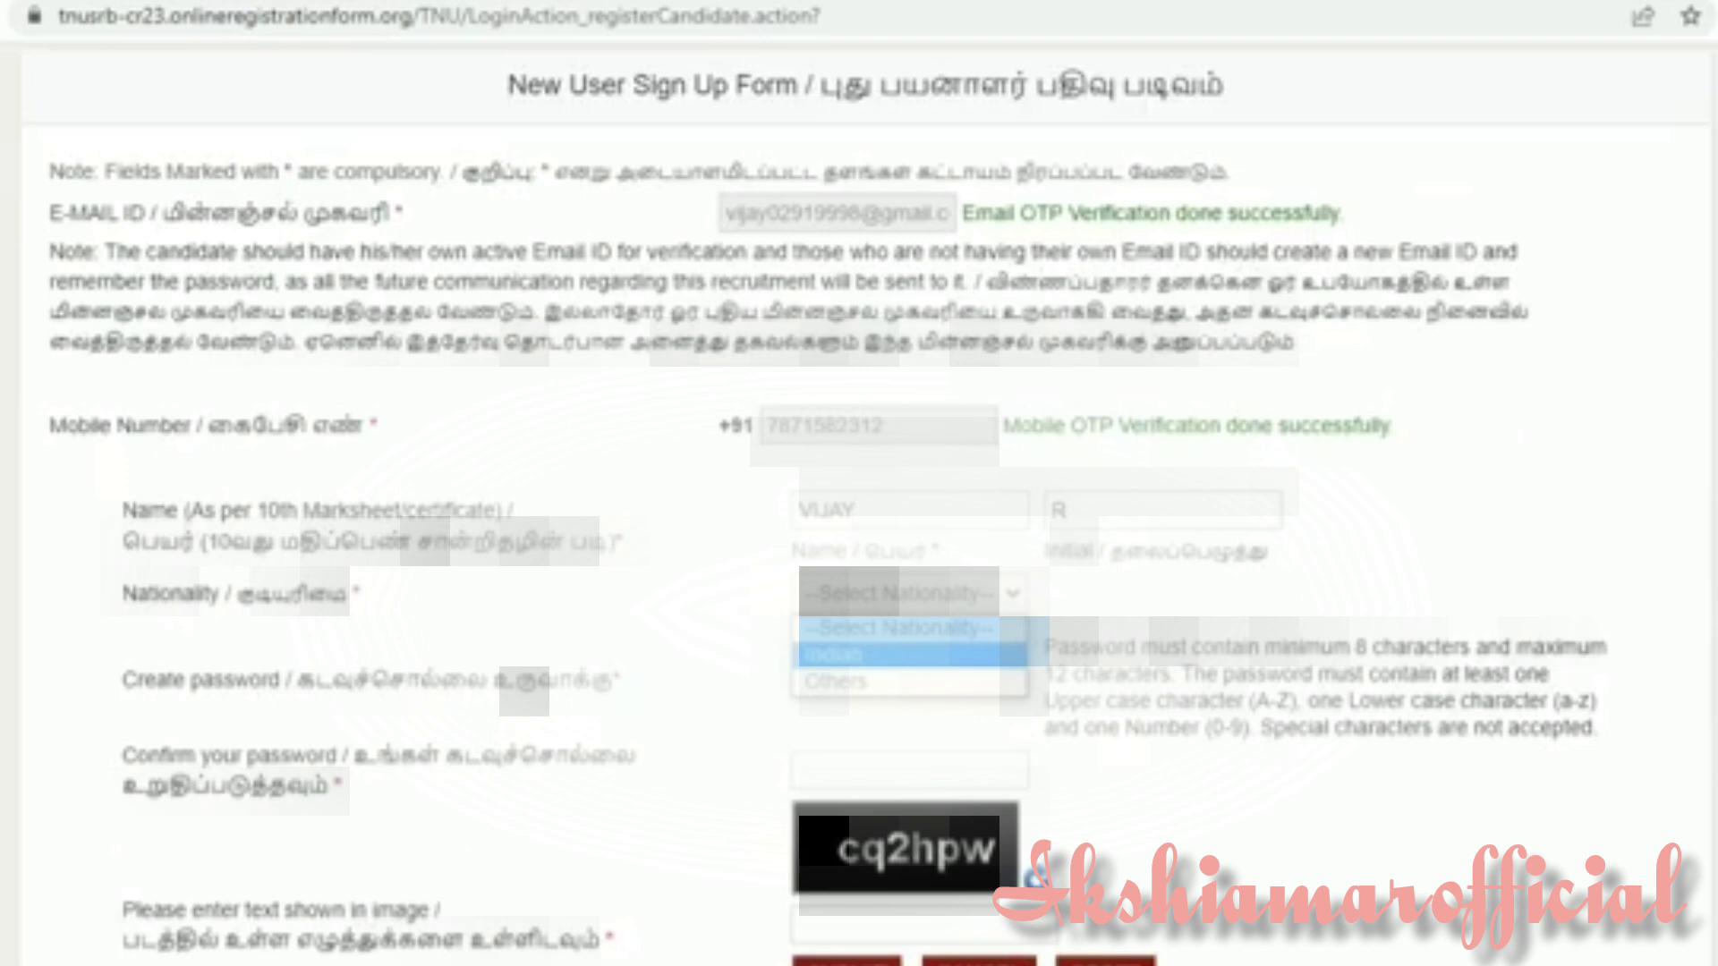
# - Select Indian nationality and finish registering with name, initial and password
pyautogui.click(909, 655)
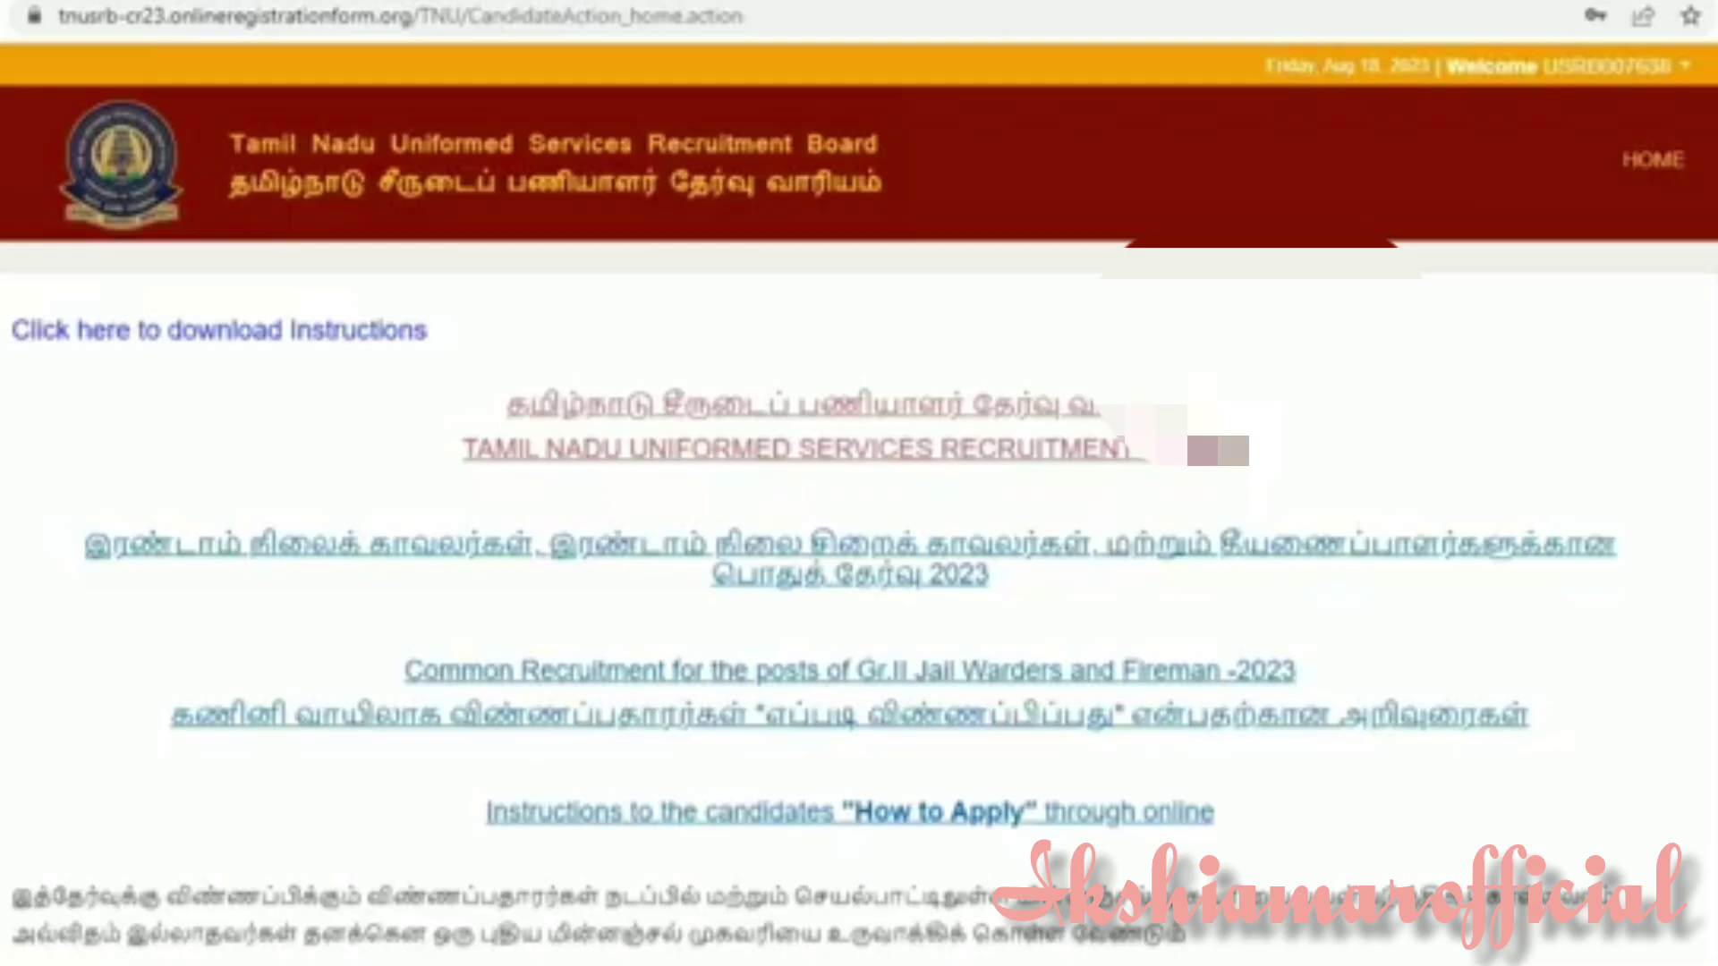
# - Read through the candidate instructions and tick the declaration to open the Common Recruitment 2023 form
pyautogui.scroll(-2, 859, 501)
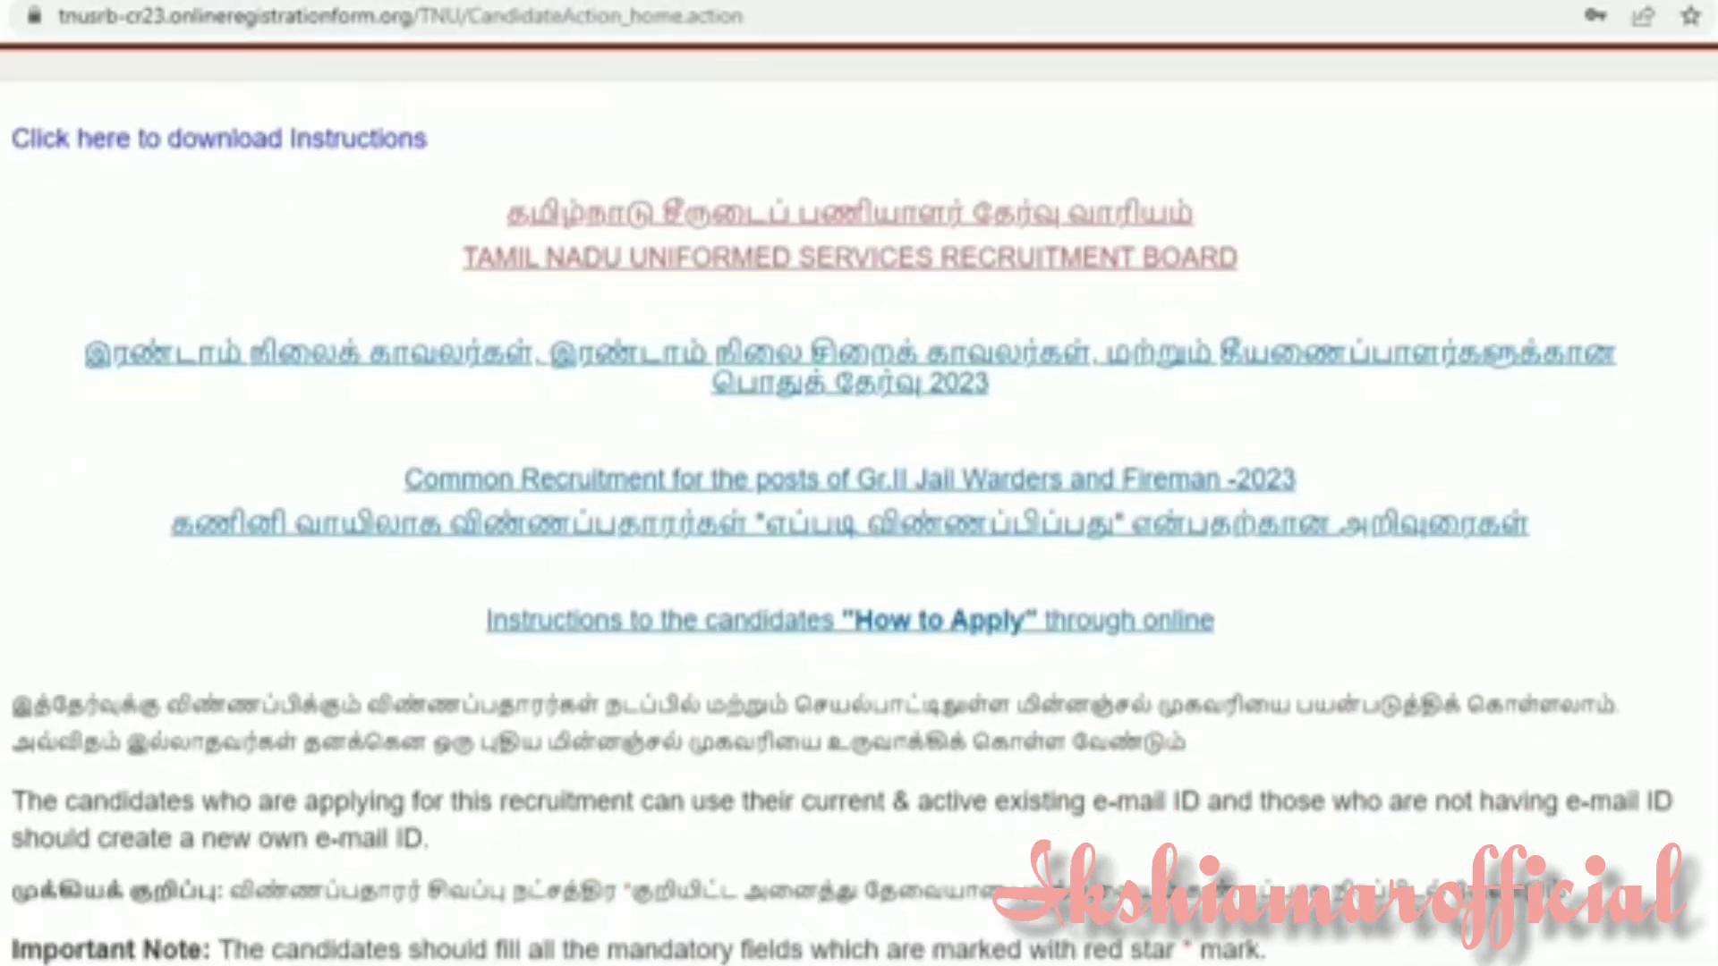
pyautogui.scroll(-15, 859, 501)
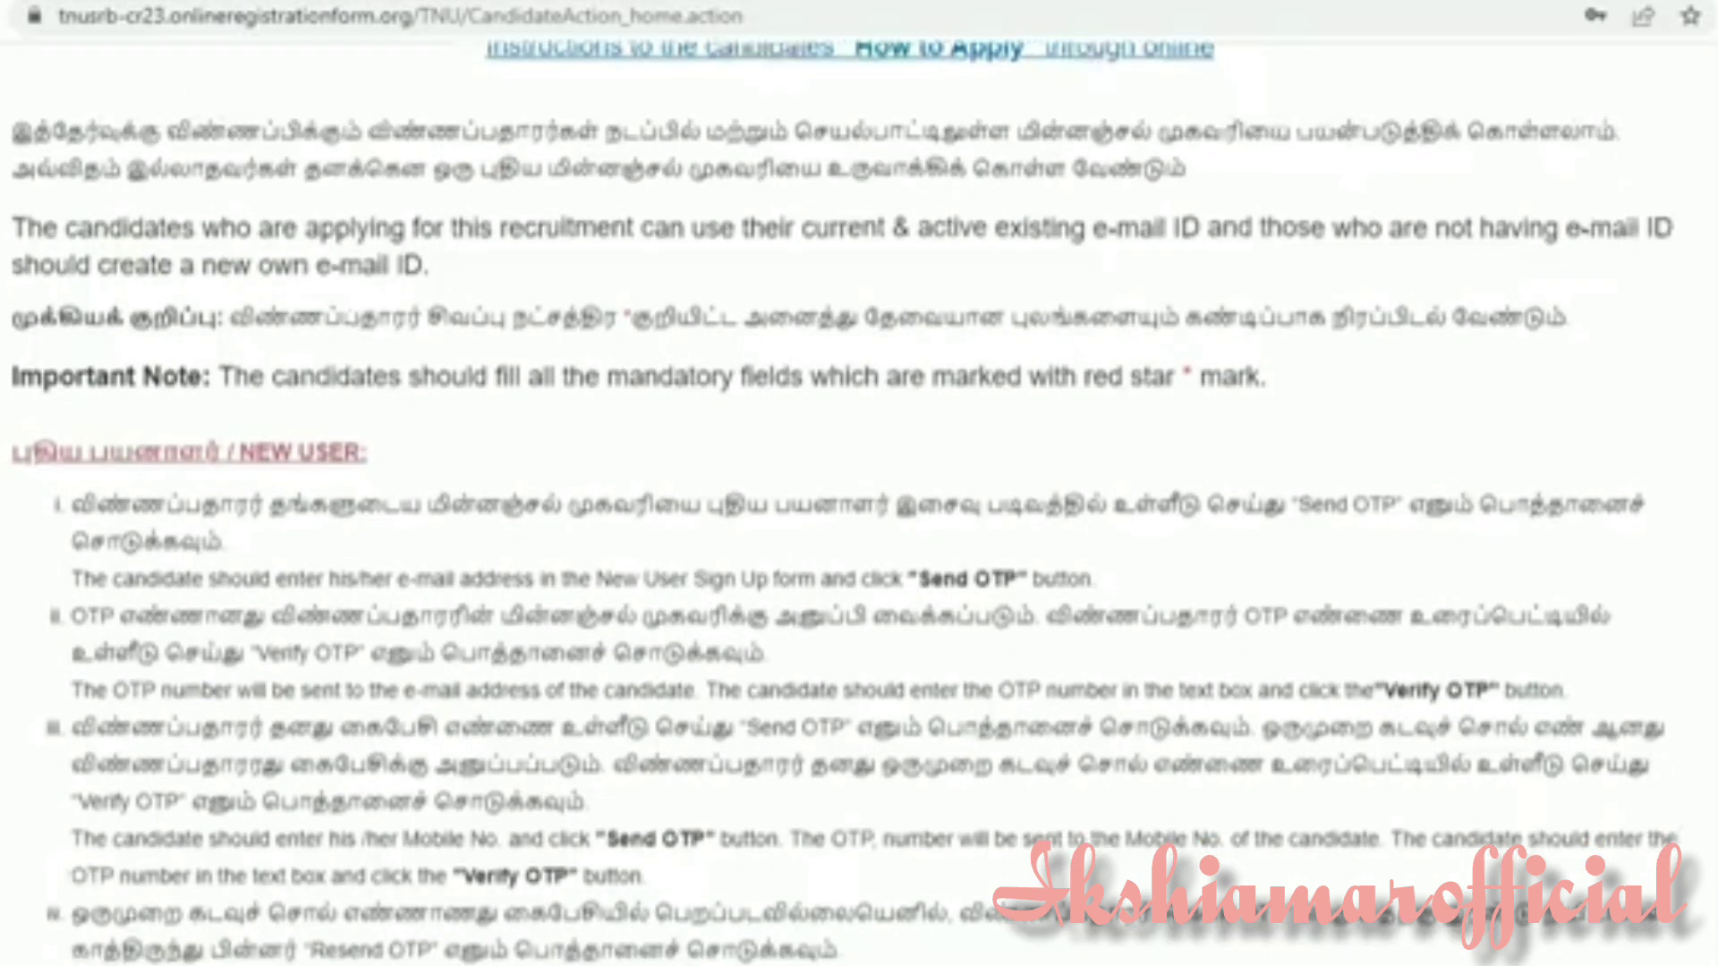
pyautogui.scroll(-13, 859, 501)
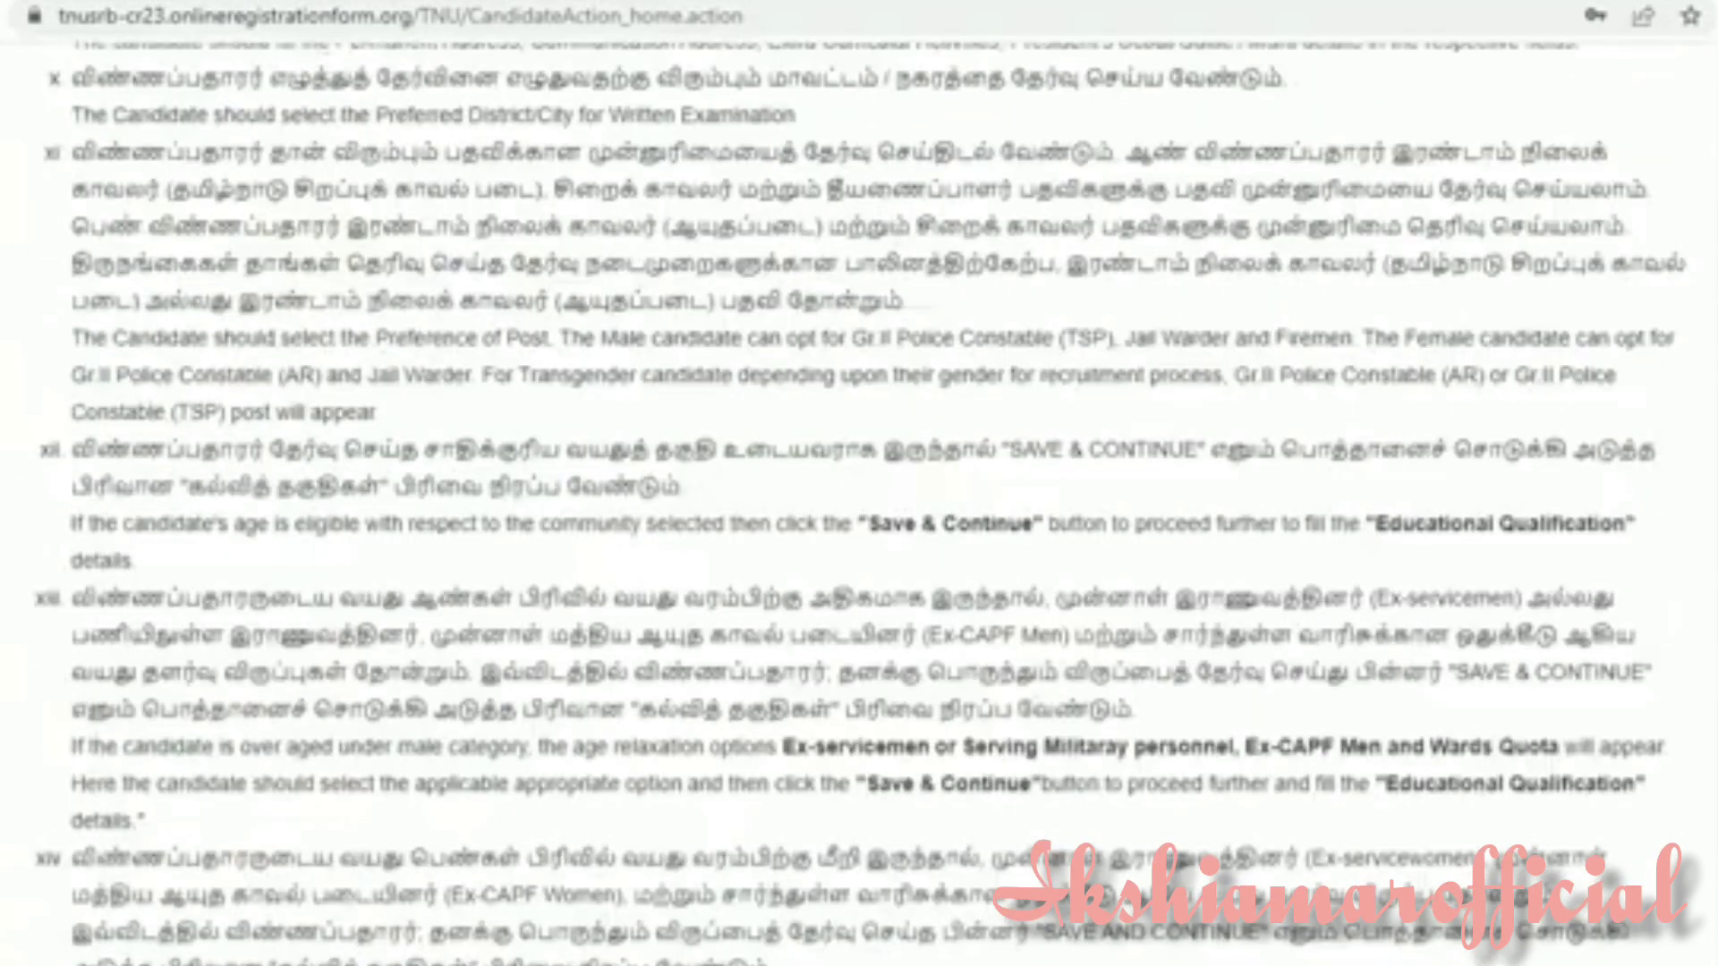
pyautogui.scroll(-20, 859, 501)
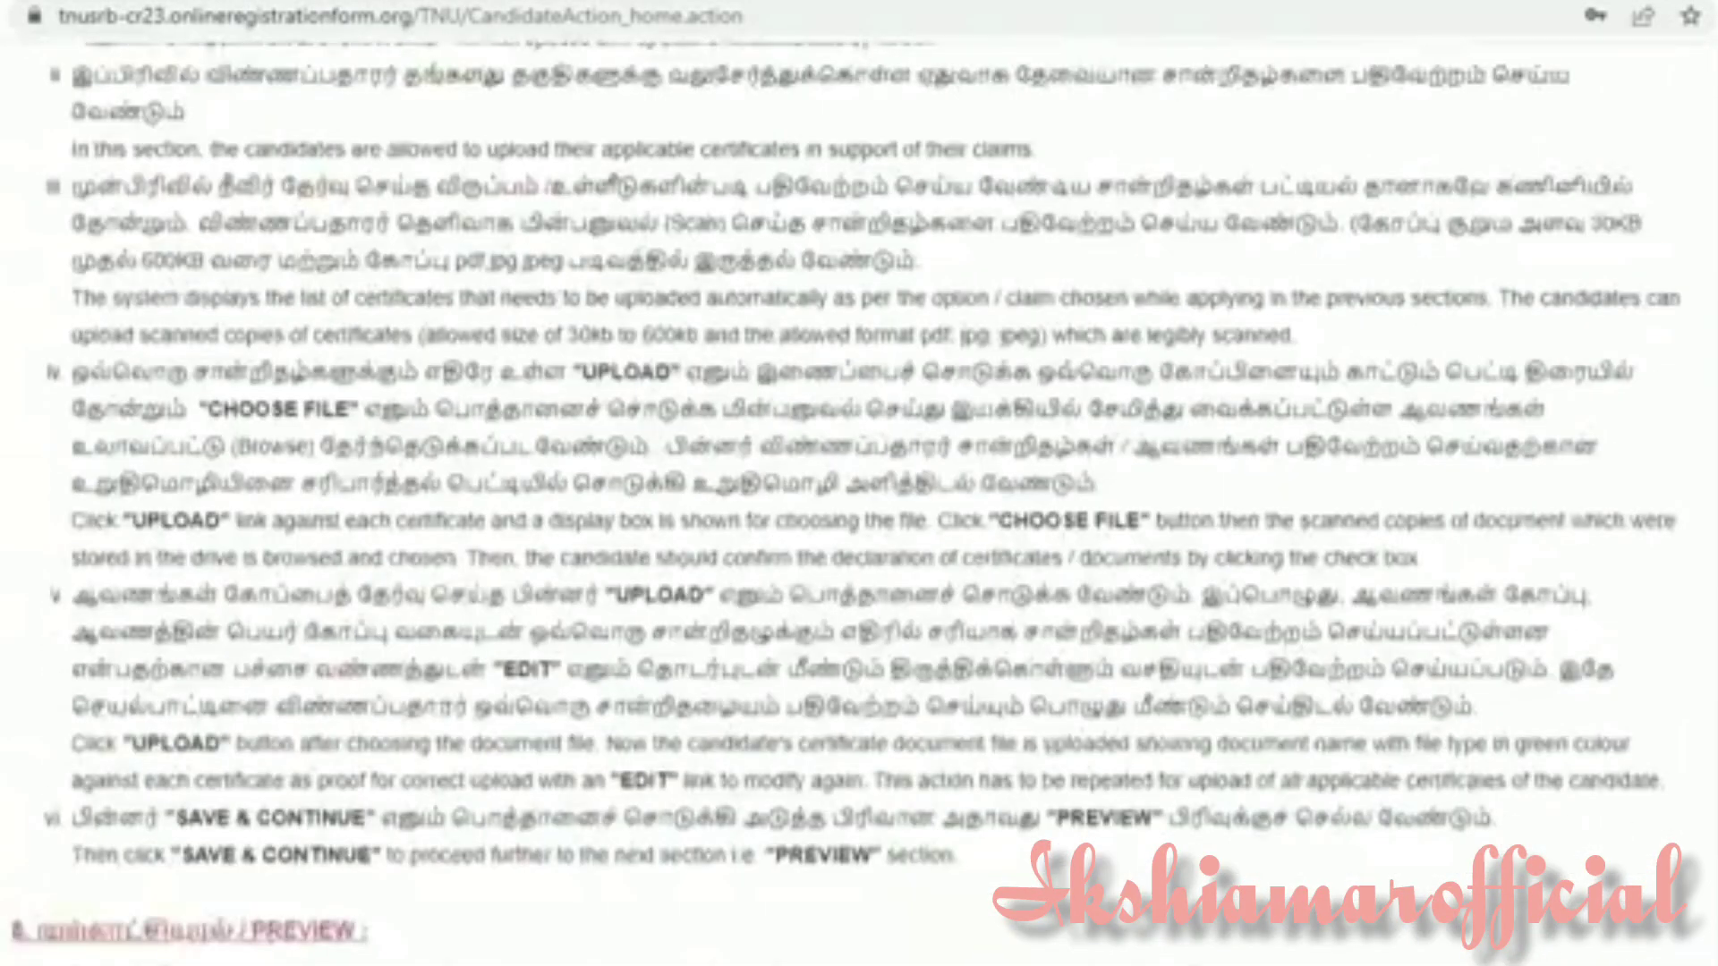
pyautogui.scroll(-15, 859, 501)
pyautogui.scroll(-6, 859, 501)
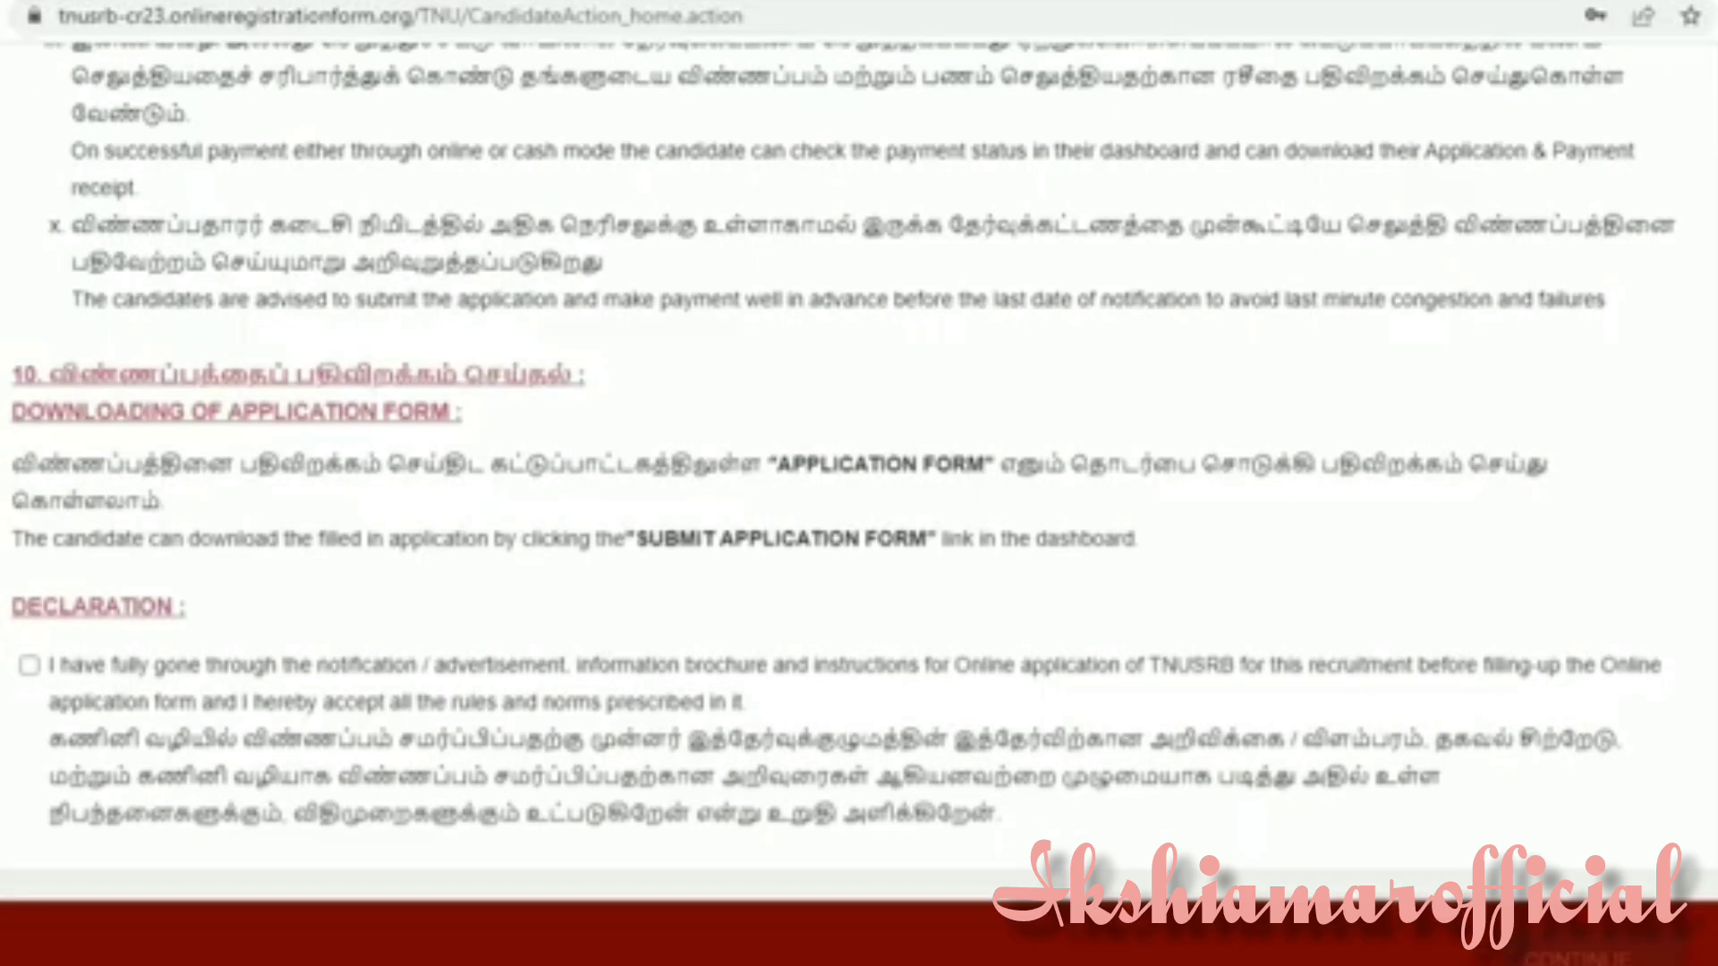
pyautogui.click(29, 665)
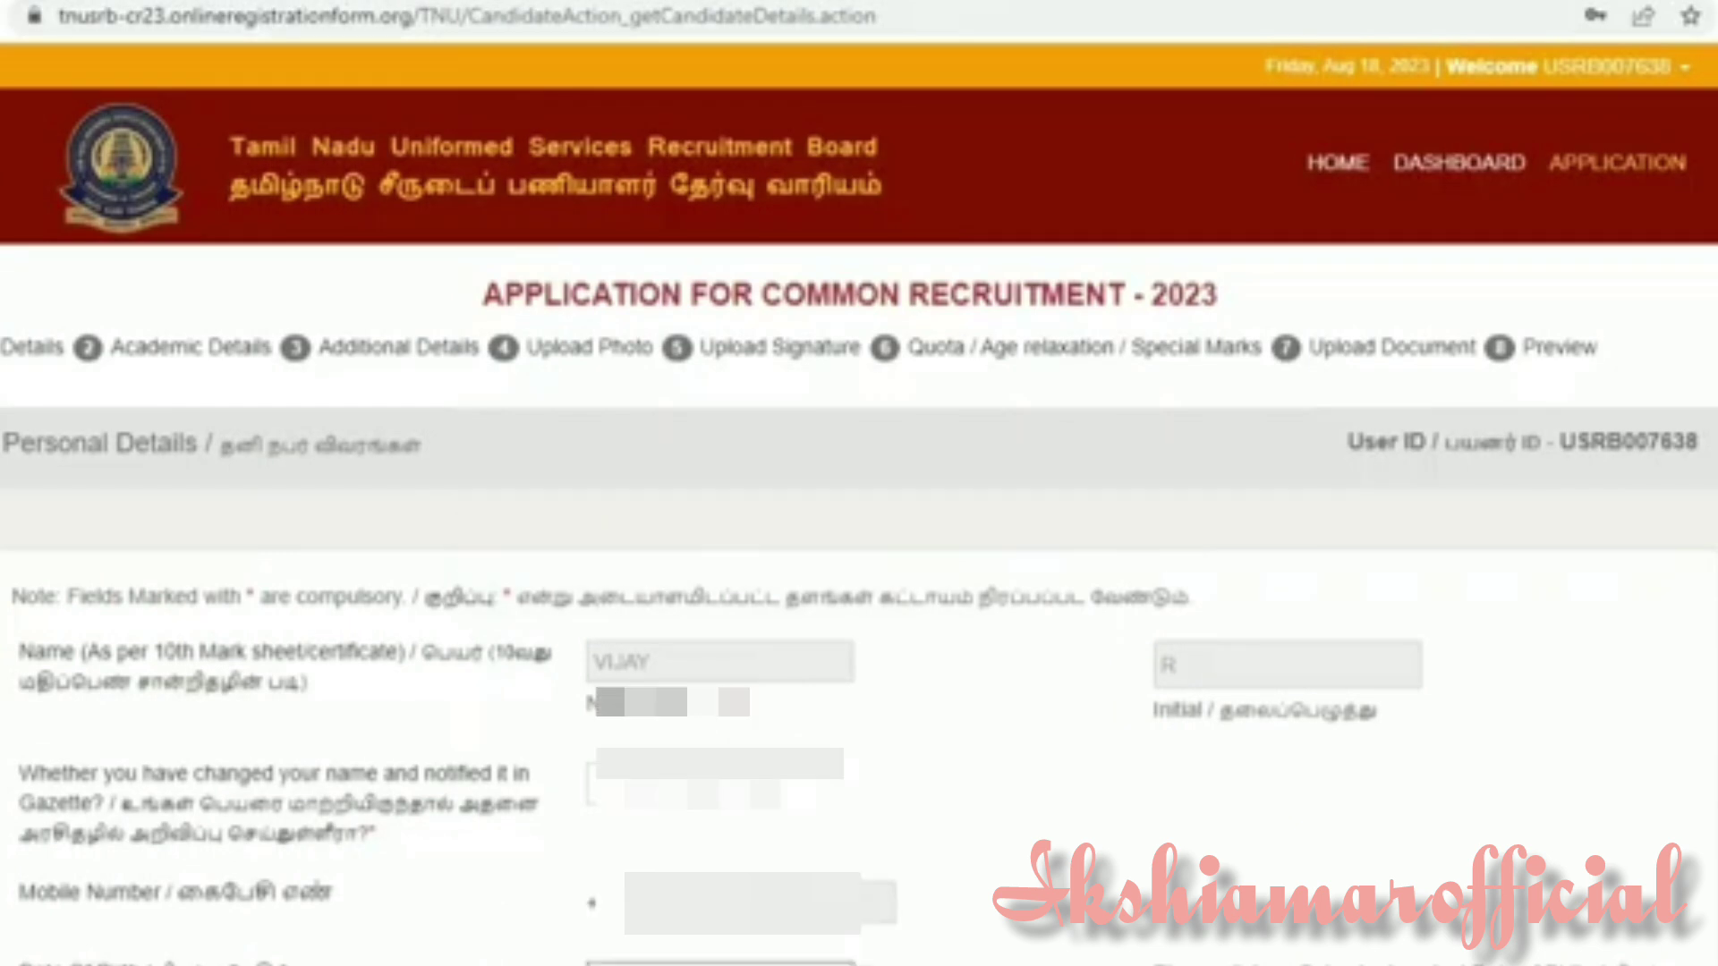
# - Set the date of birth to 02-Sep-1998 in the calendar
pyautogui.scroll(-2, 859, 505)
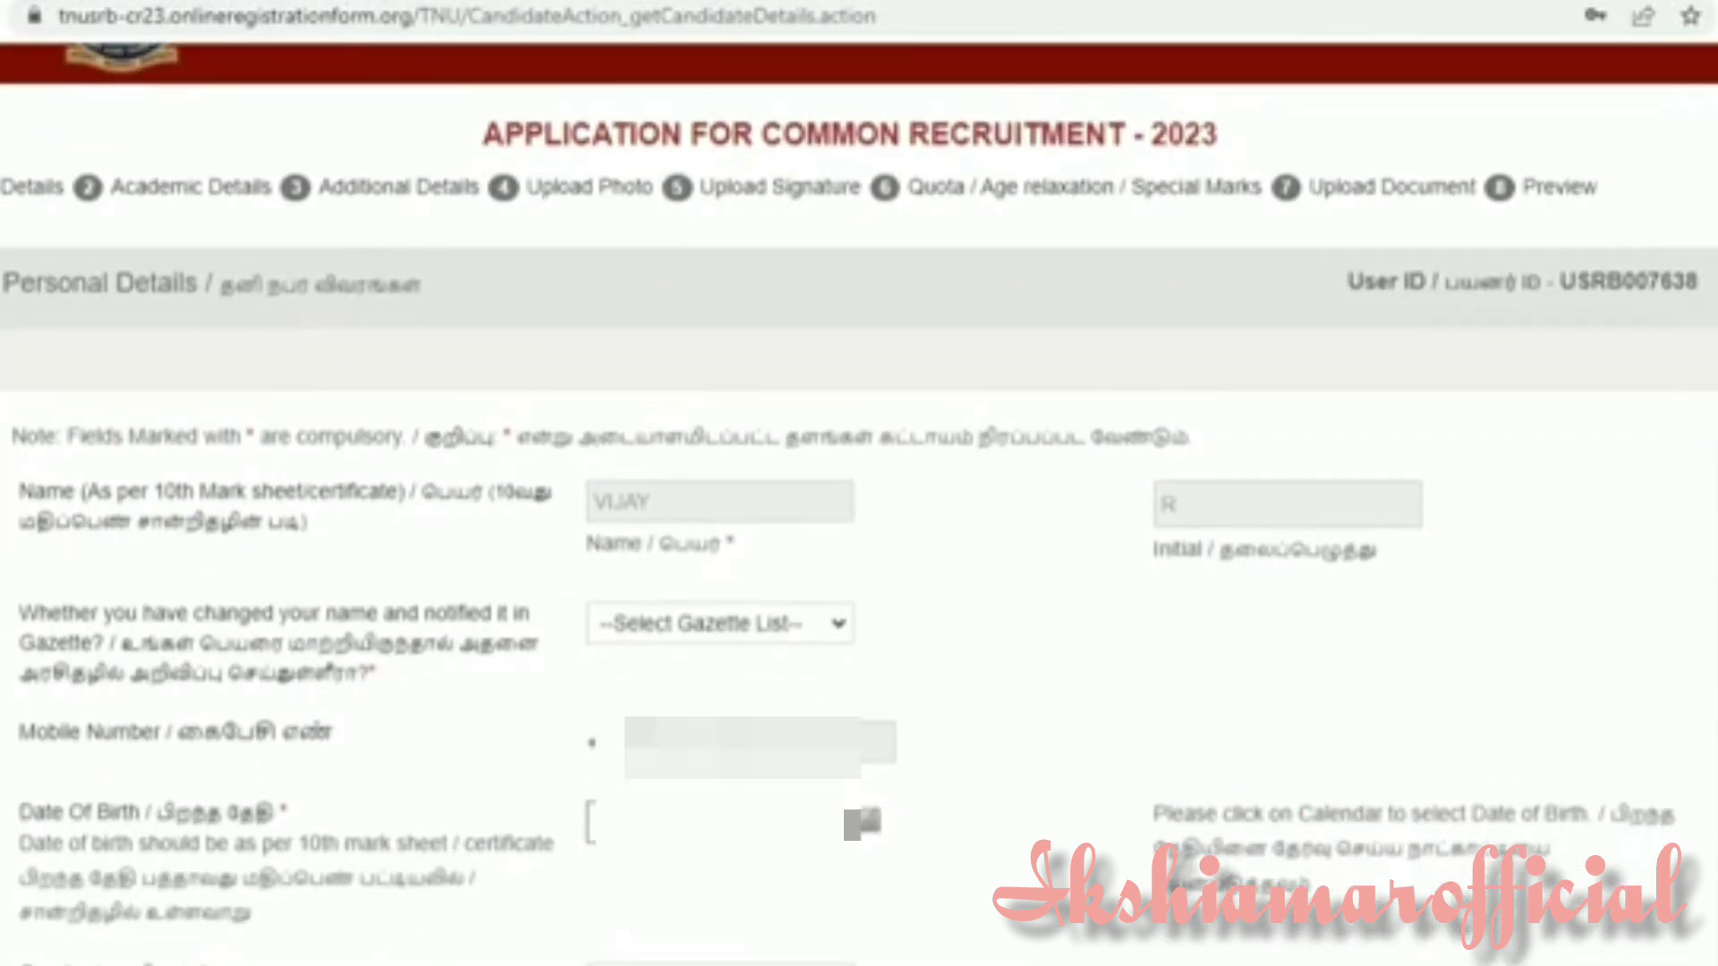
pyautogui.scroll(-1, 859, 505)
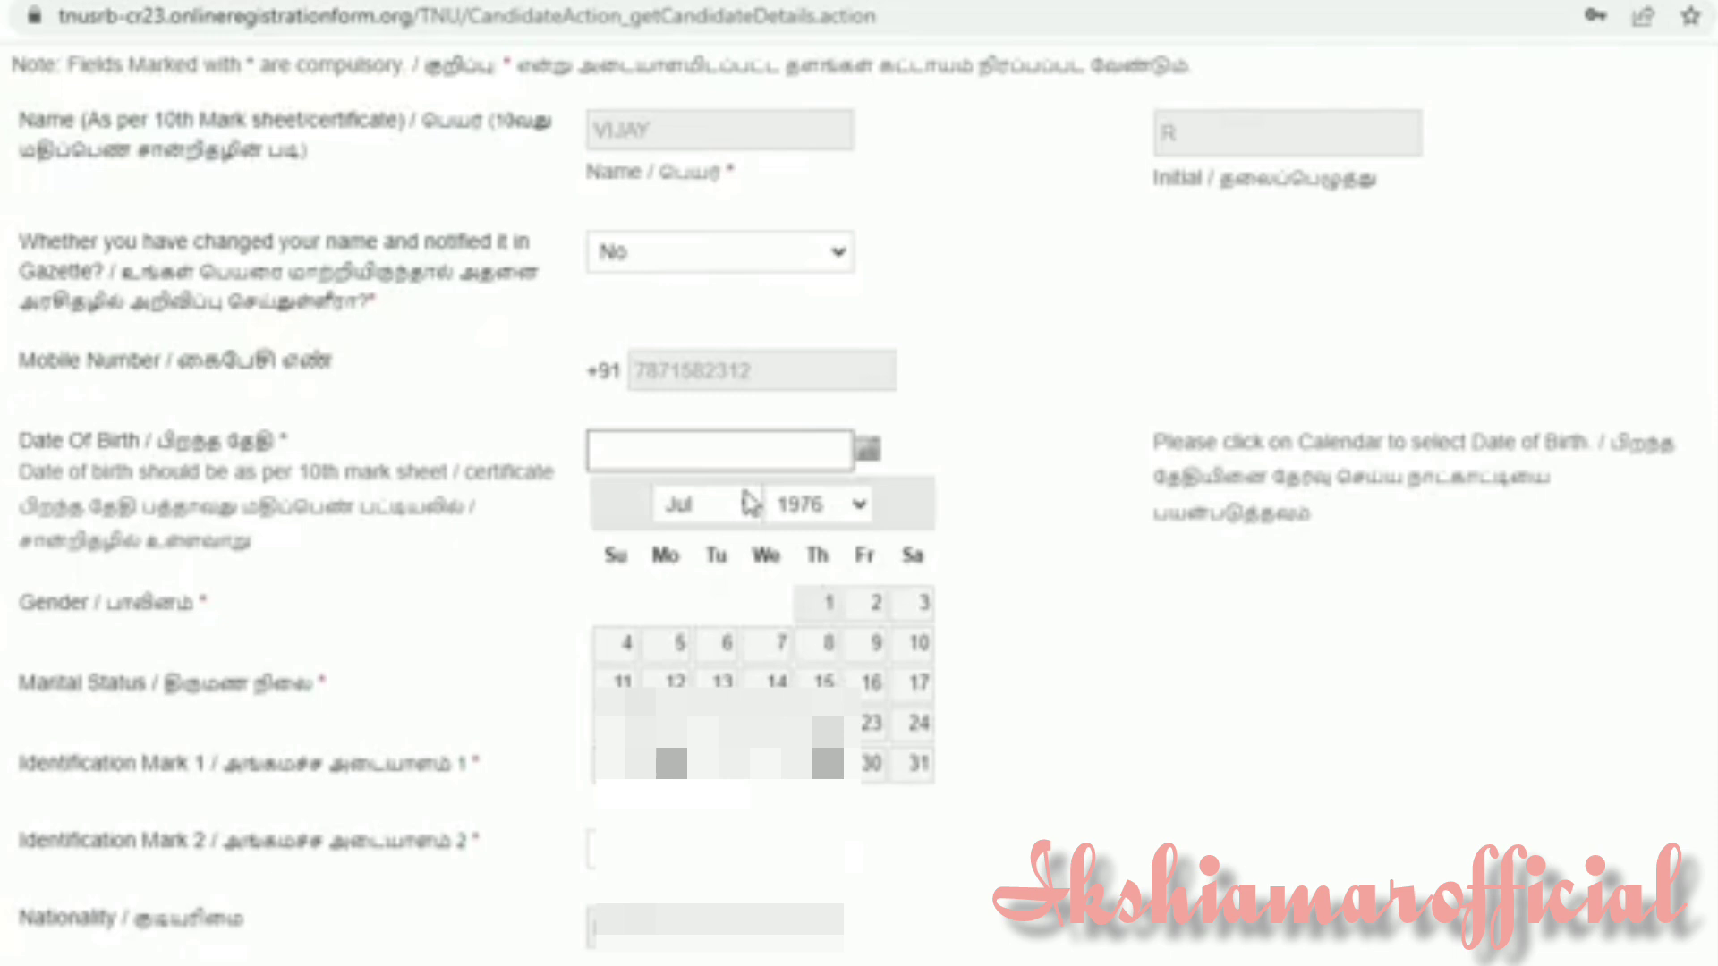
pyautogui.click(746, 504)
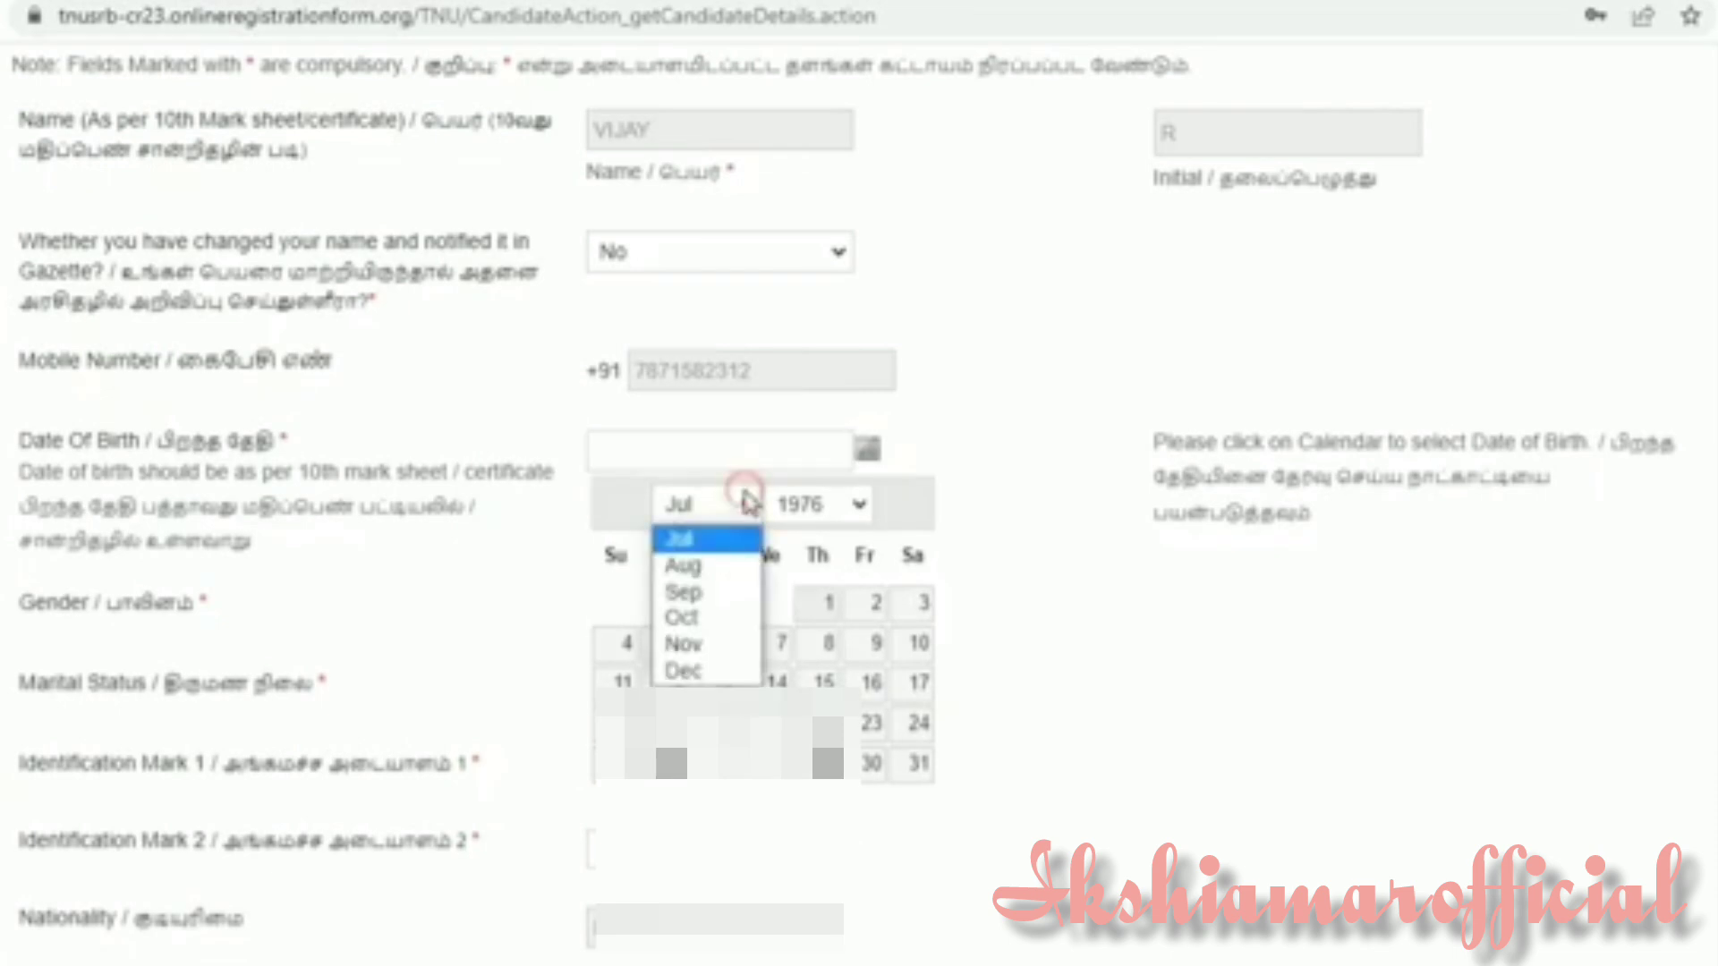
pyautogui.click(728, 595)
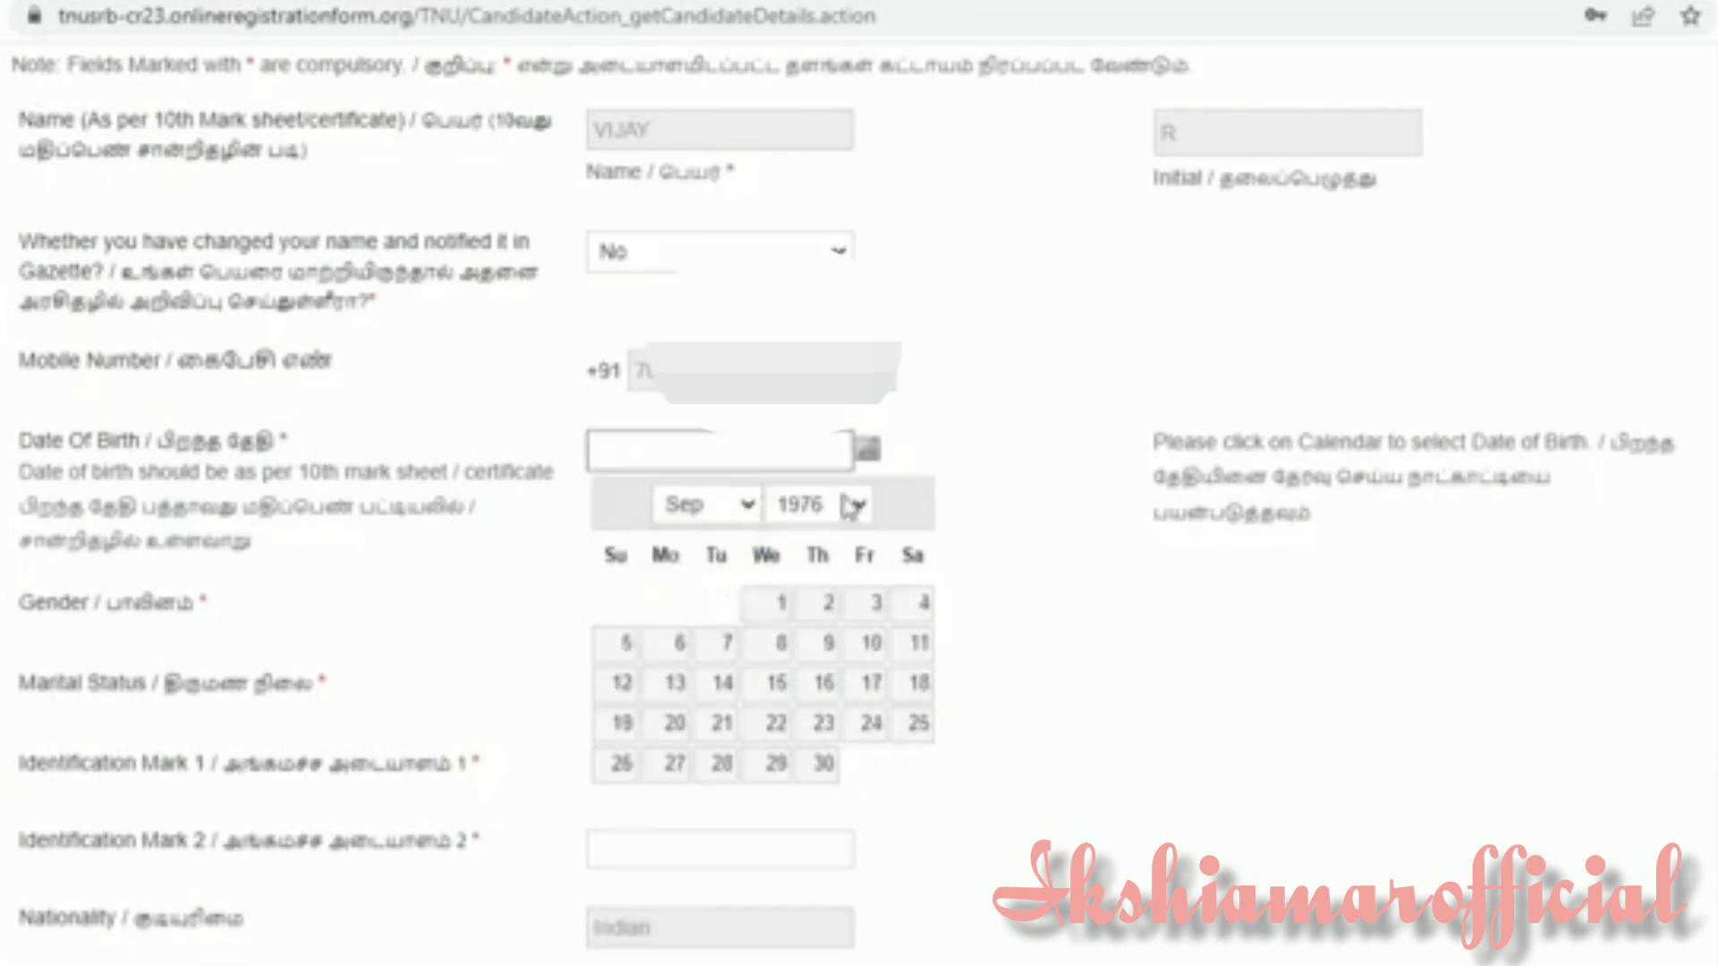
pyautogui.click(841, 504)
pyautogui.moveTo(857, 47); pyautogui.dragTo(866, 250)
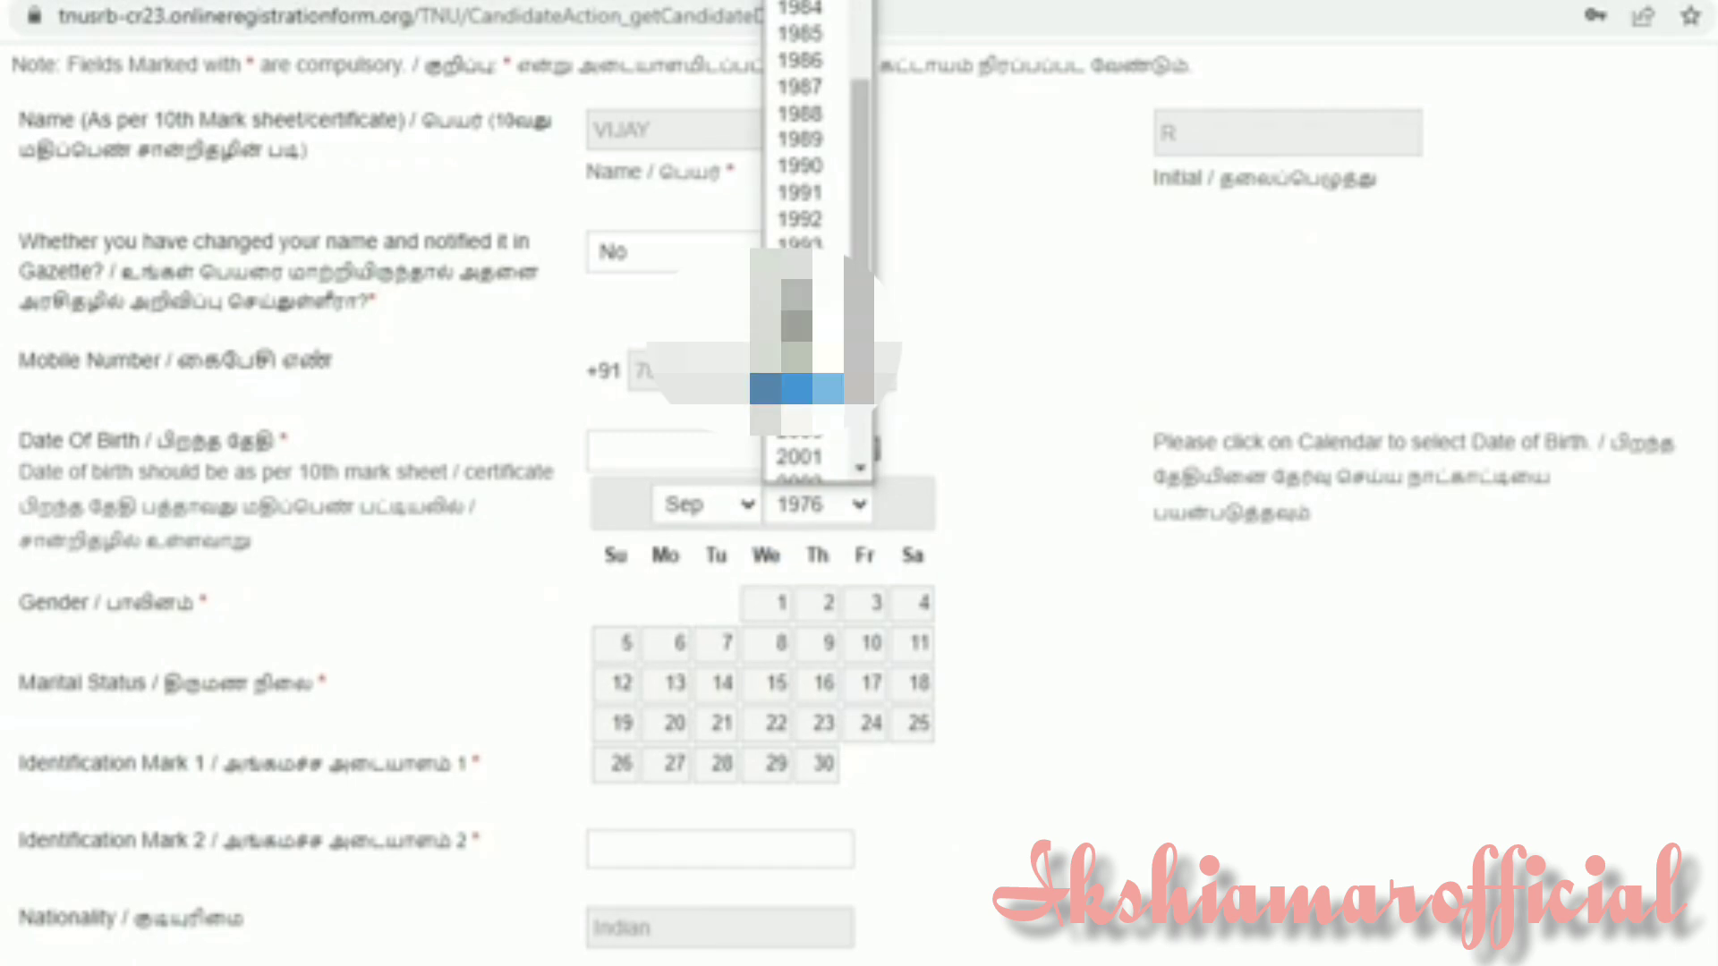
pyautogui.click(812, 376)
pyautogui.click(782, 606)
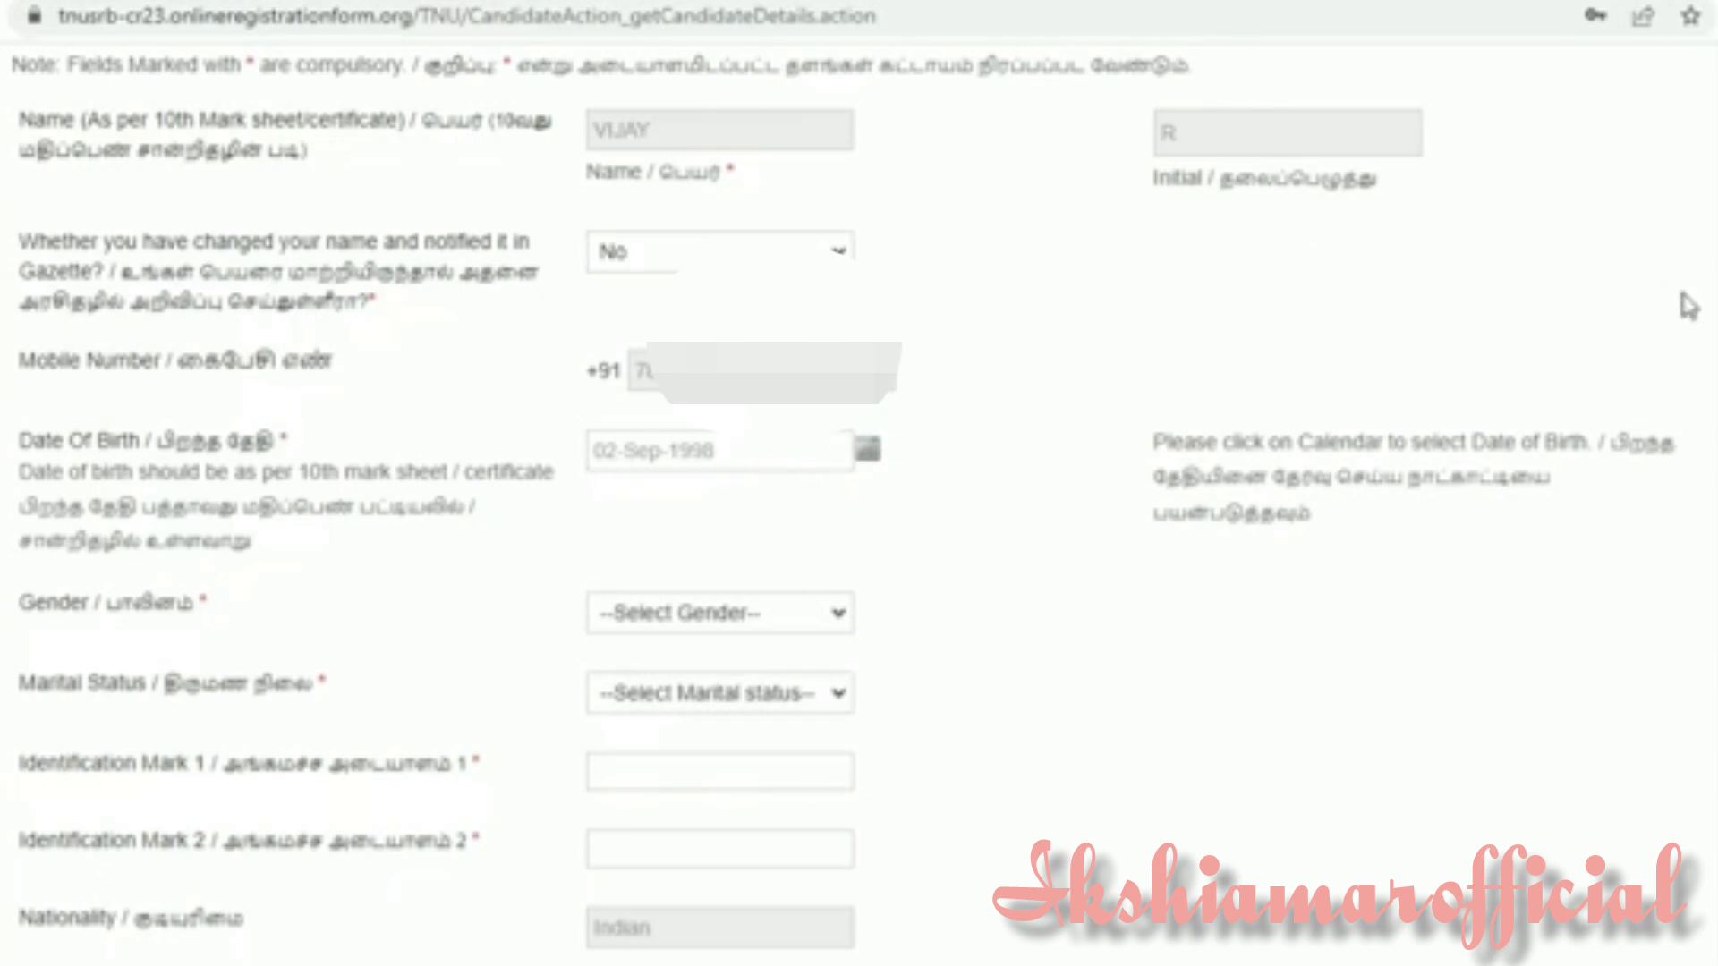
# - Choose Male gender and Unmarried marital status, then begin the first identification mark
pyautogui.scroll(-3, 771, 376)
pyautogui.click(767, 370)
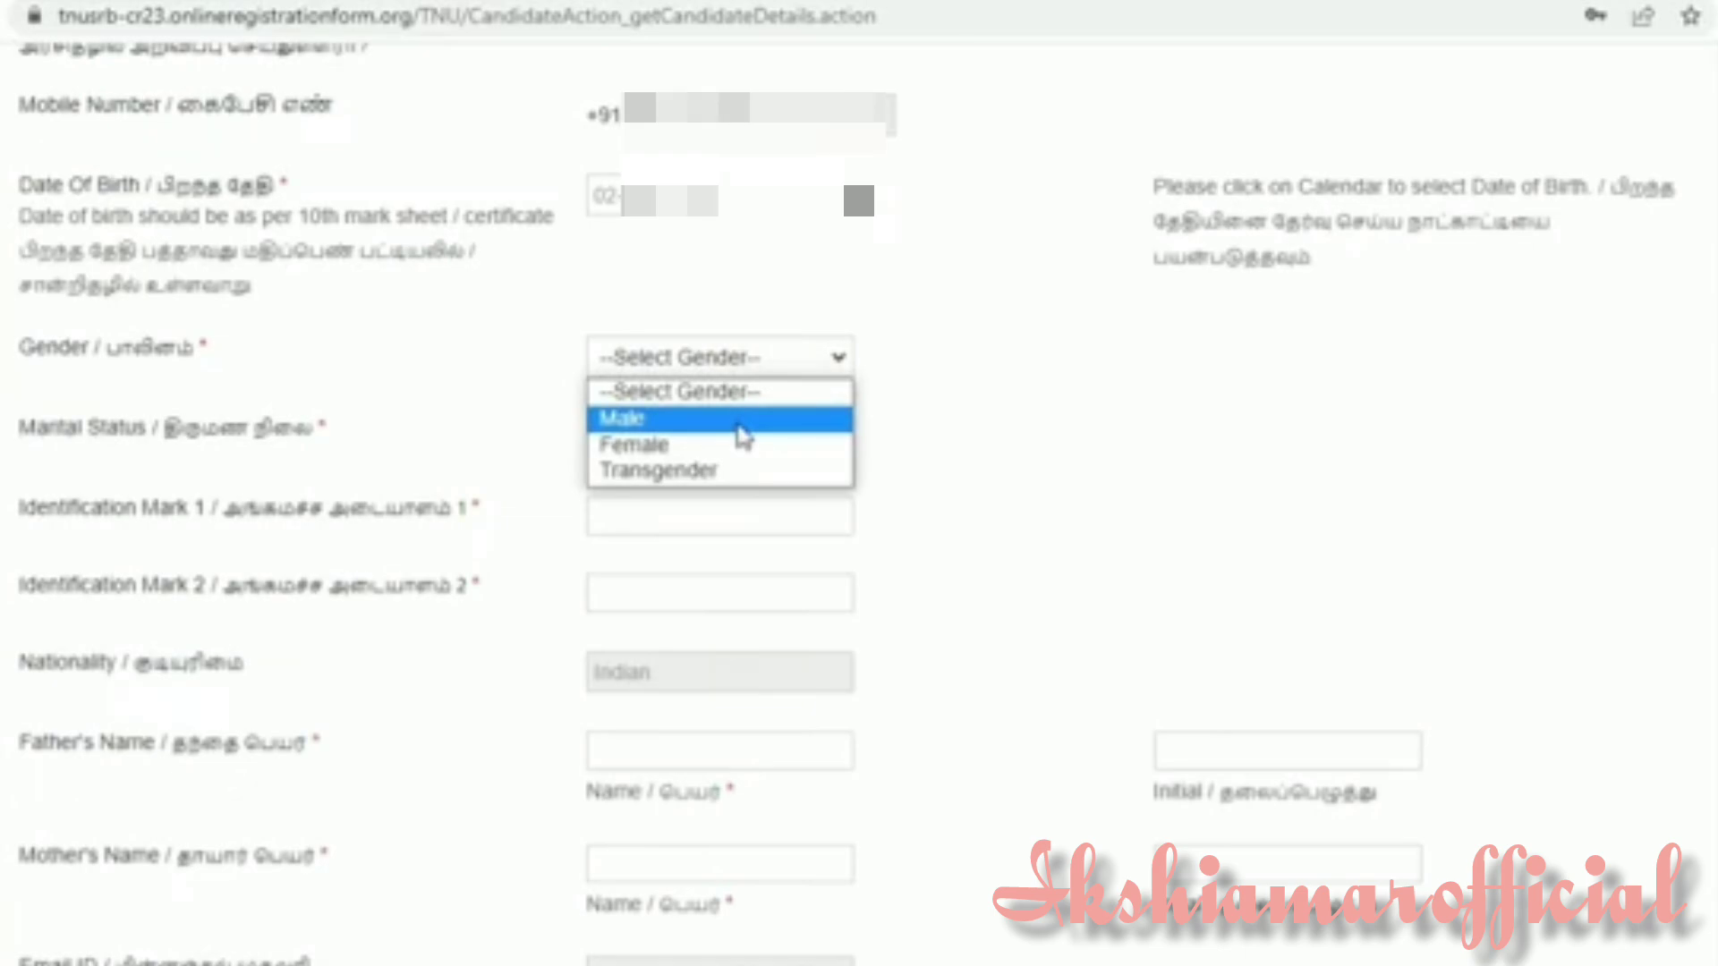
pyautogui.click(737, 426)
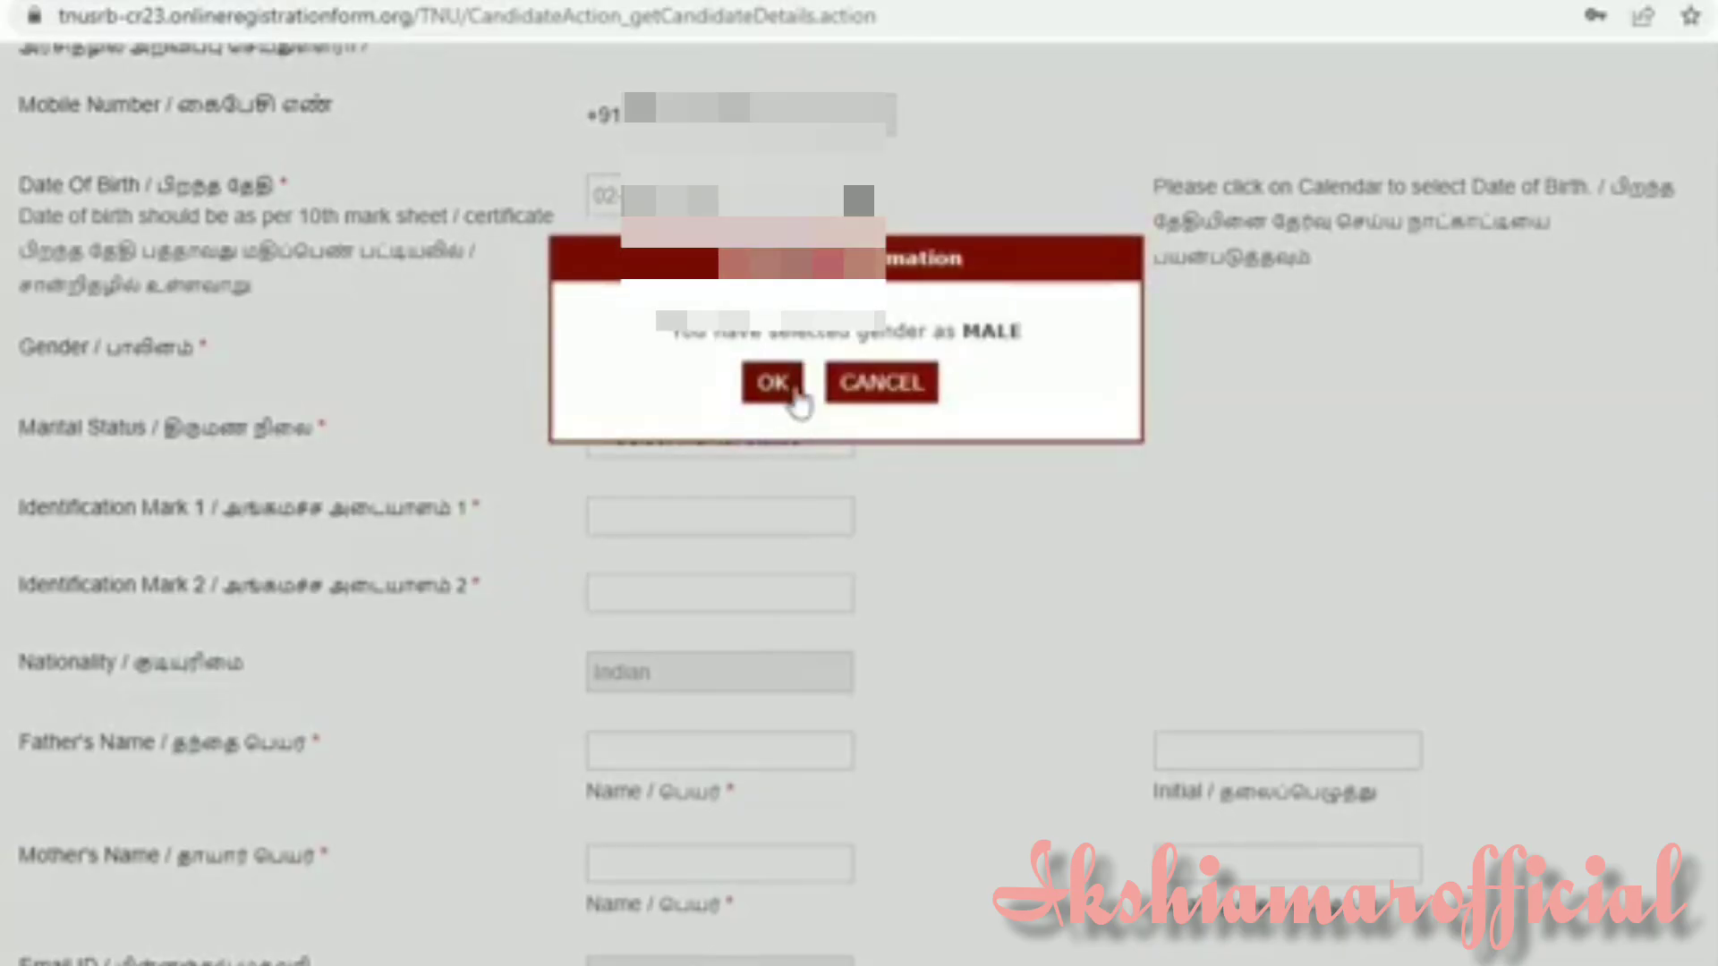
pyautogui.click(795, 386)
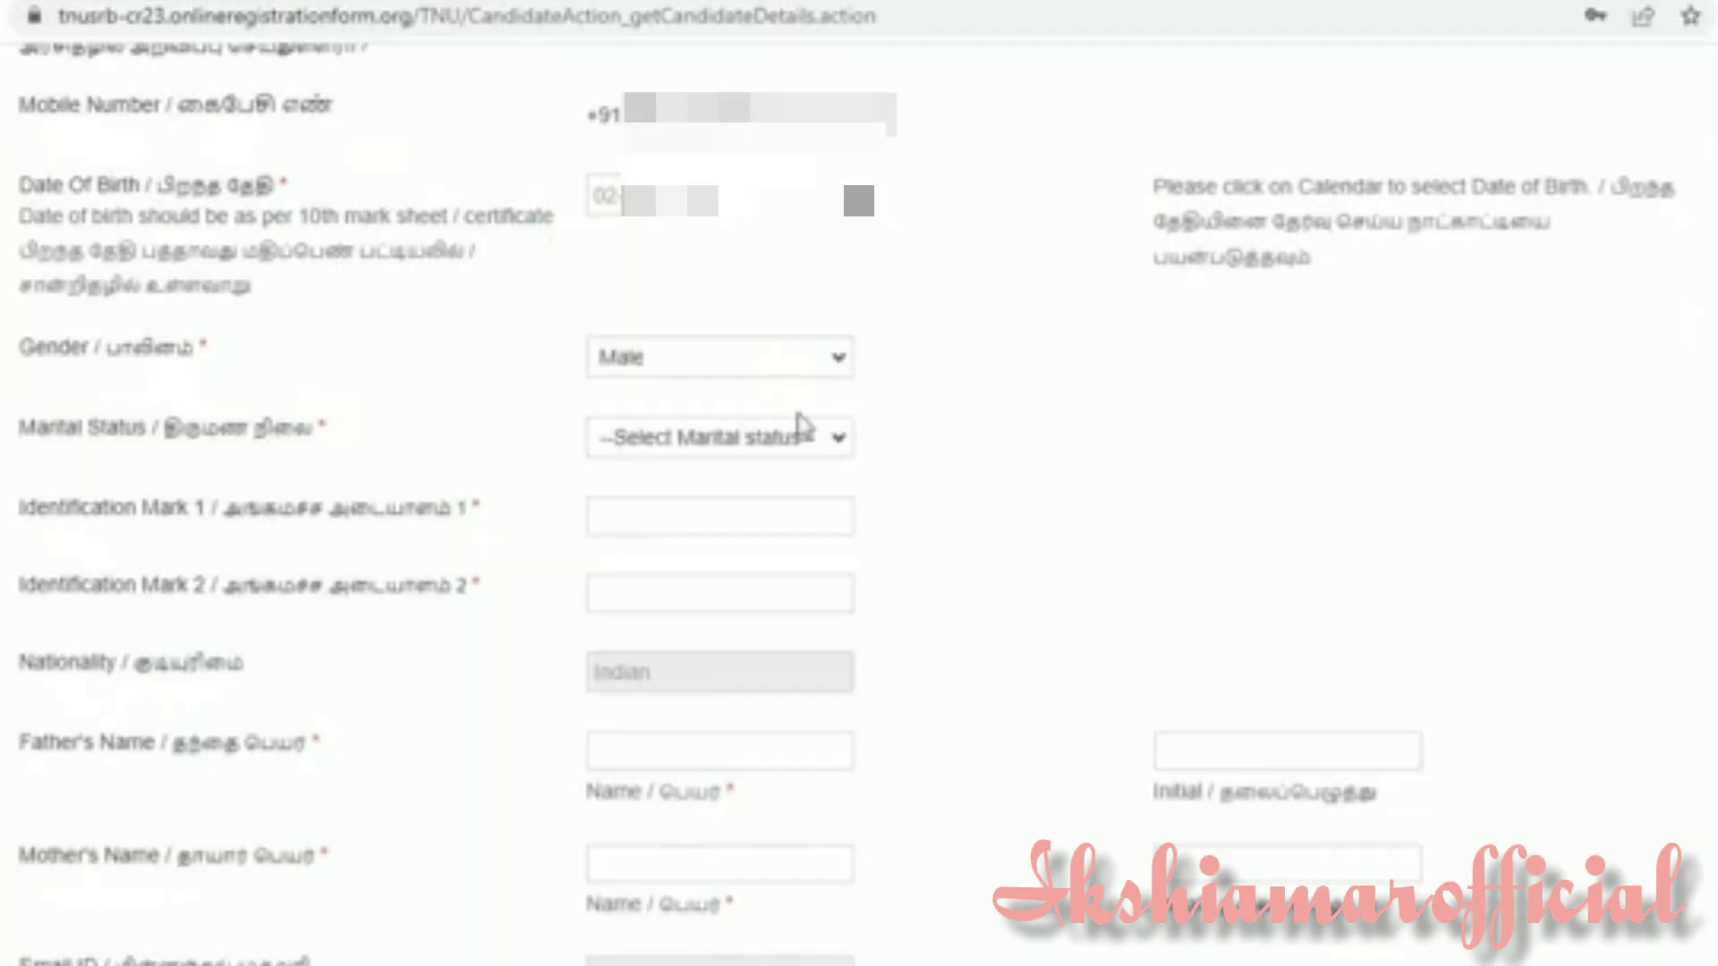
pyautogui.click(814, 439)
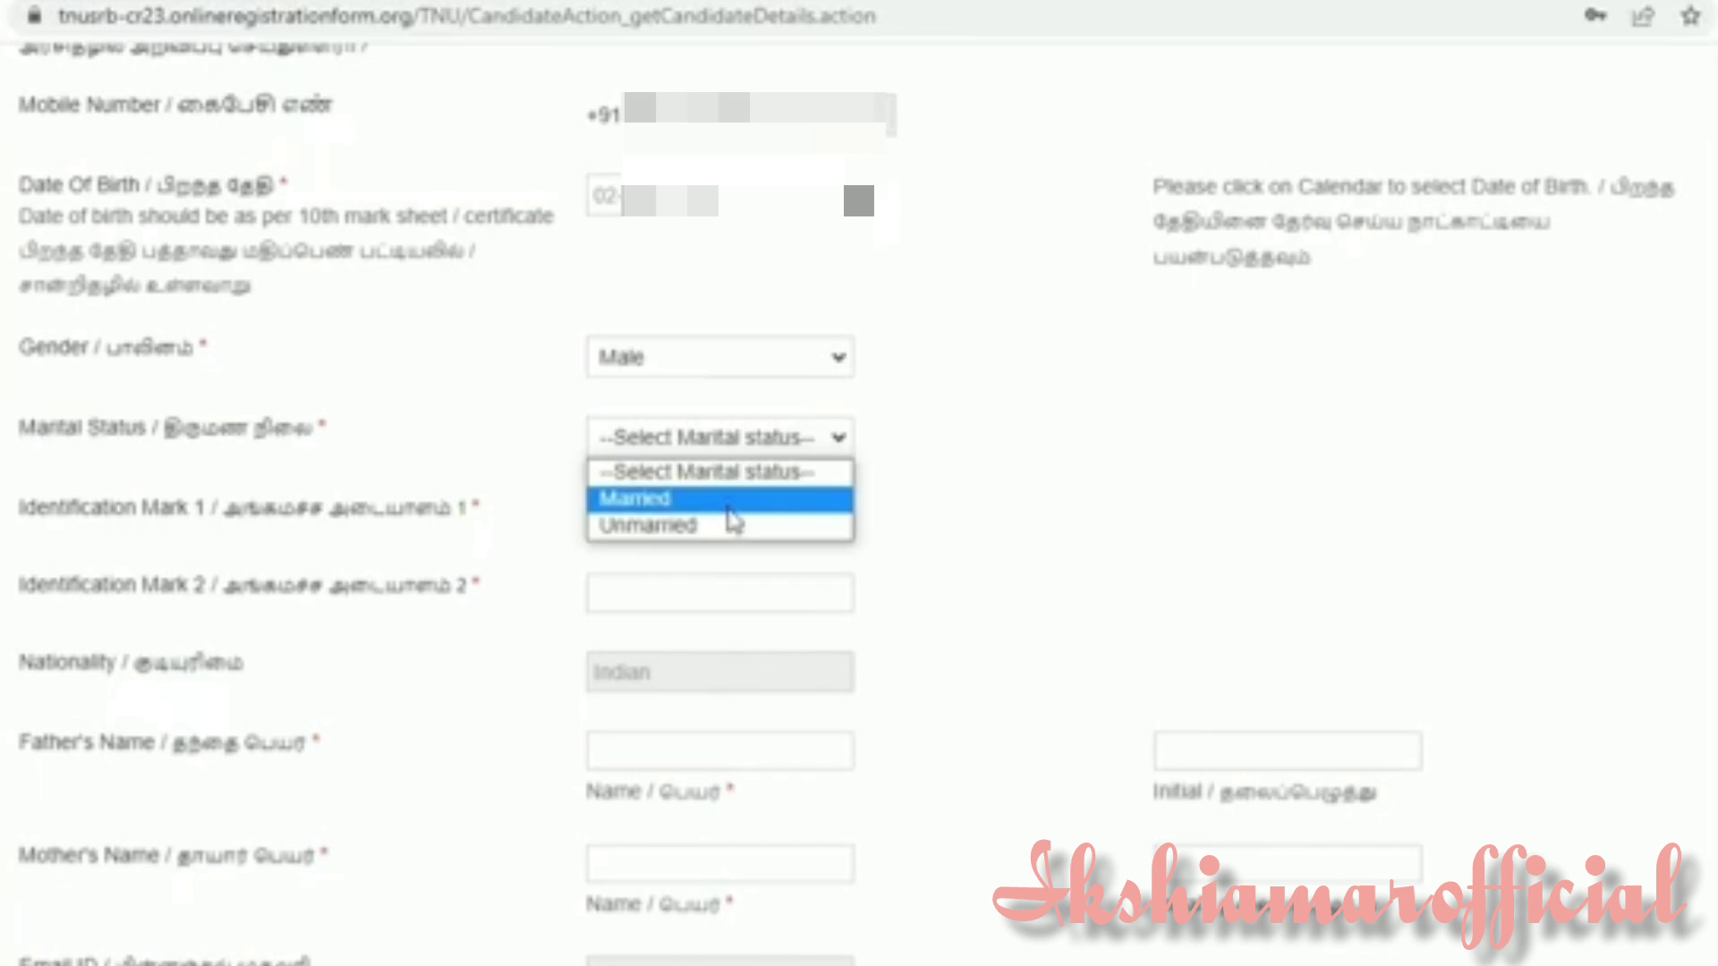
pyautogui.click(735, 527)
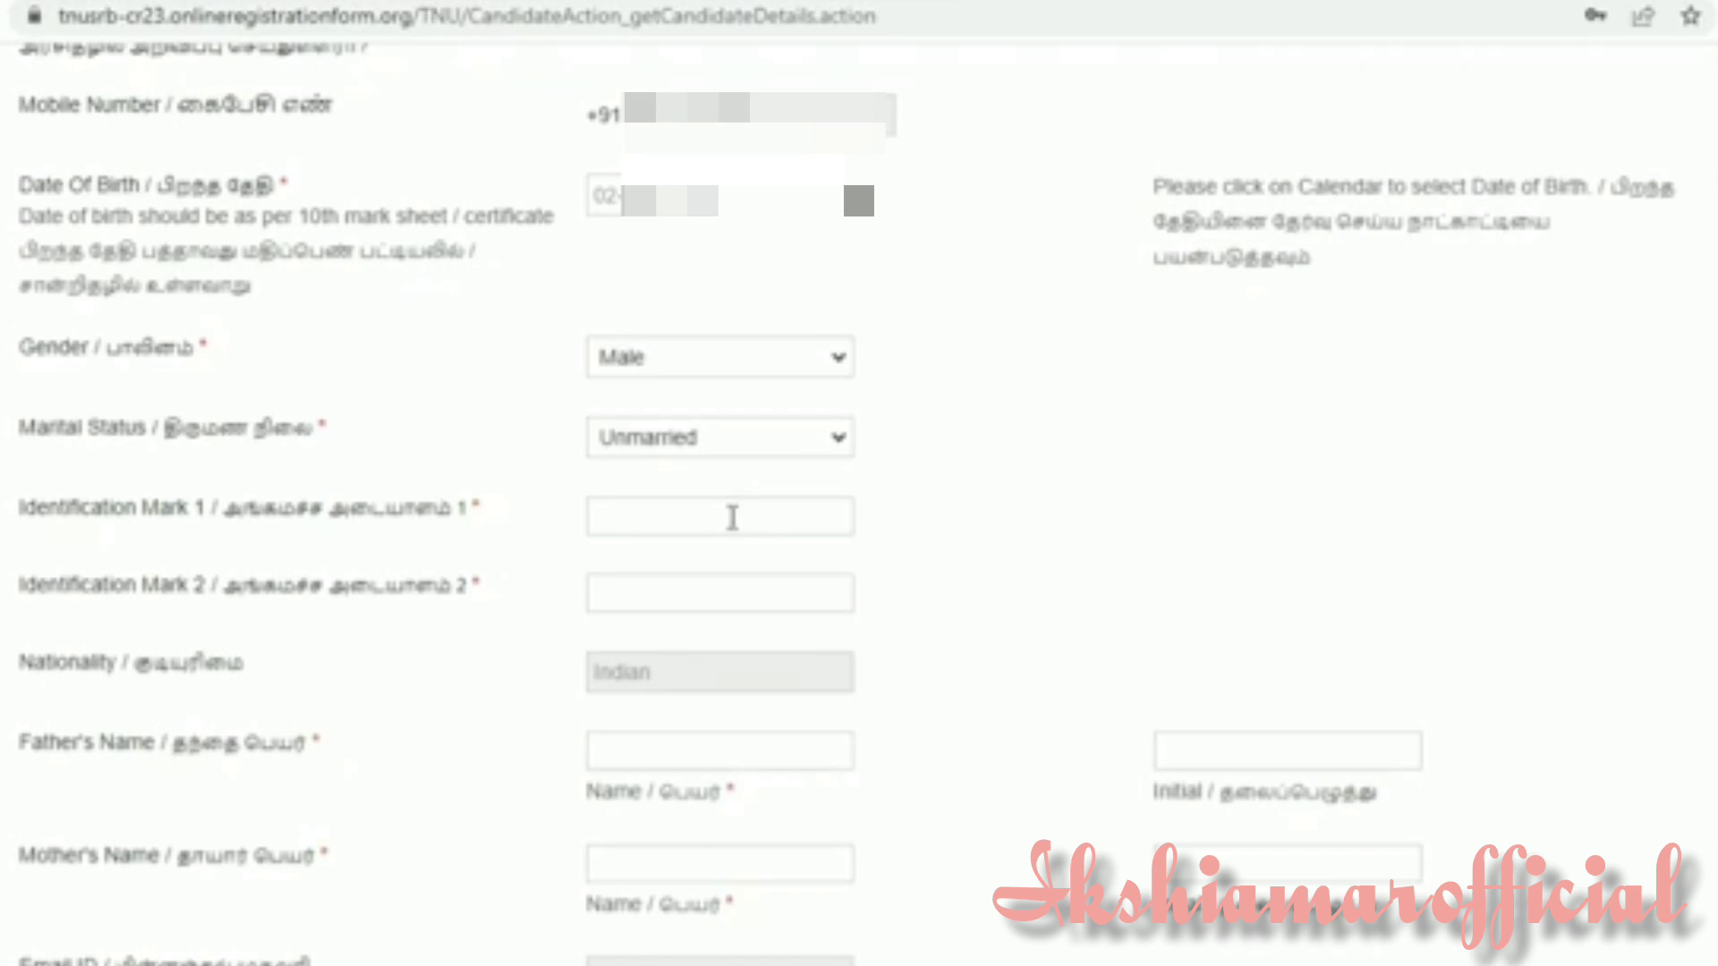
pyautogui.click(732, 518)
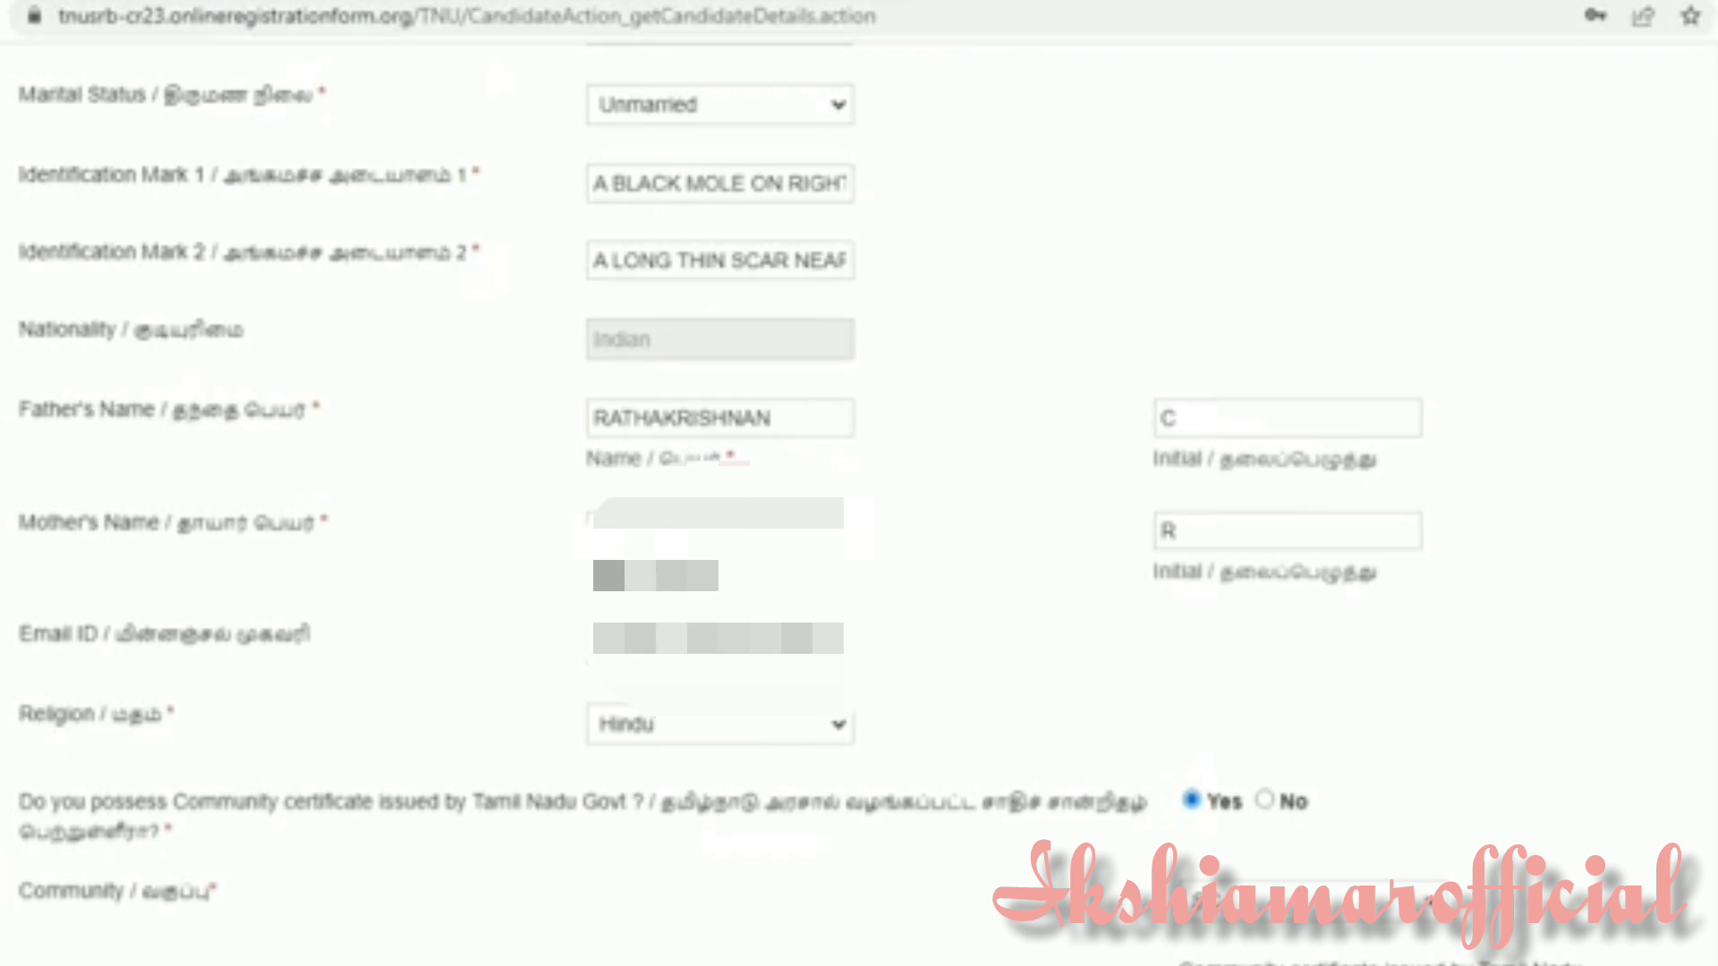
# - Confirm religion Hindu, community SC, sub-caste Paraiyan and Tahsildar as the certificate authority
pyautogui.scroll(-3, 859, 501)
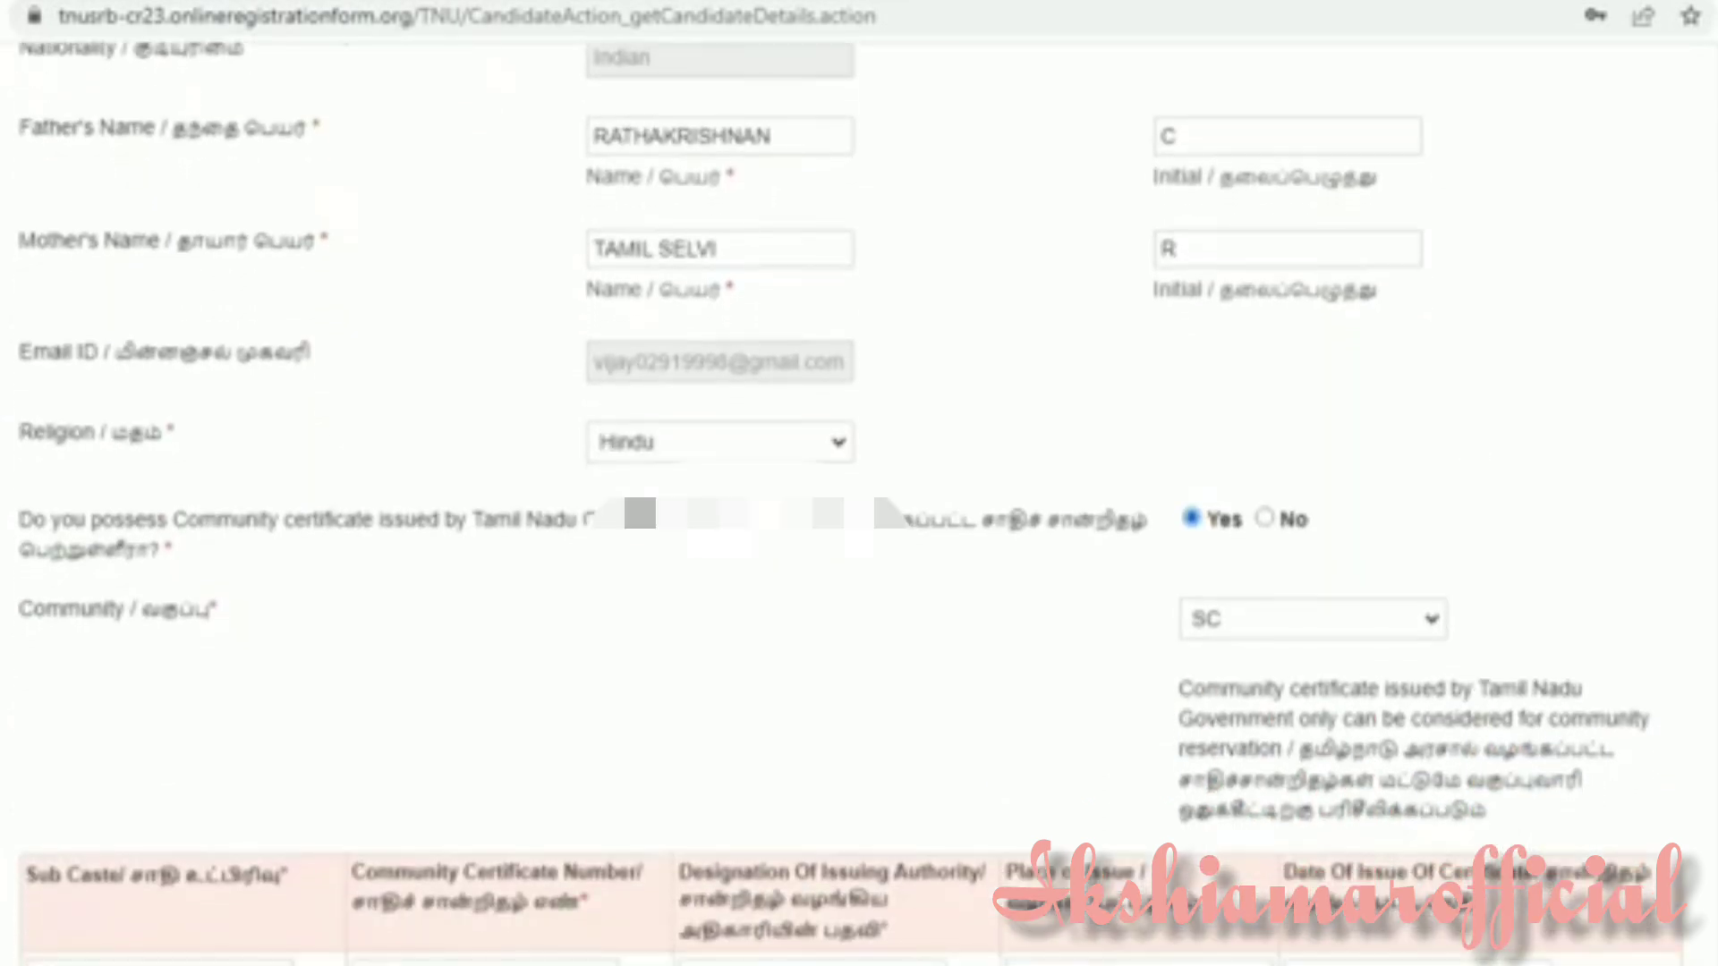
pyautogui.click(729, 448)
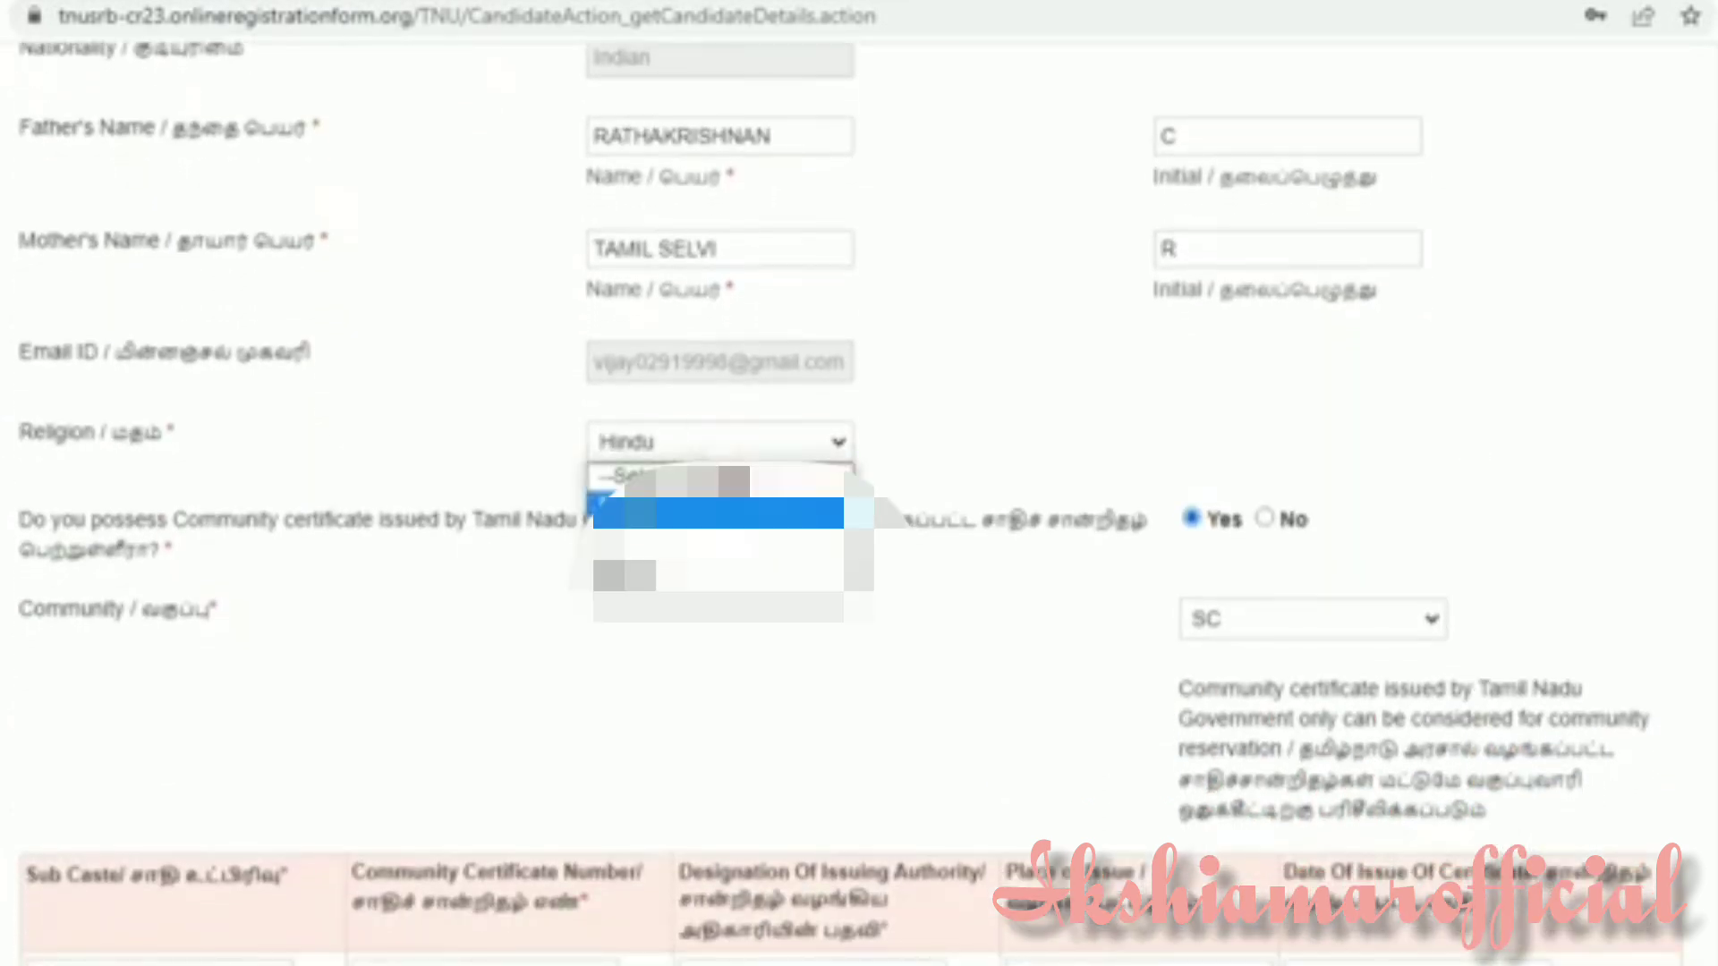
pyautogui.click(716, 512)
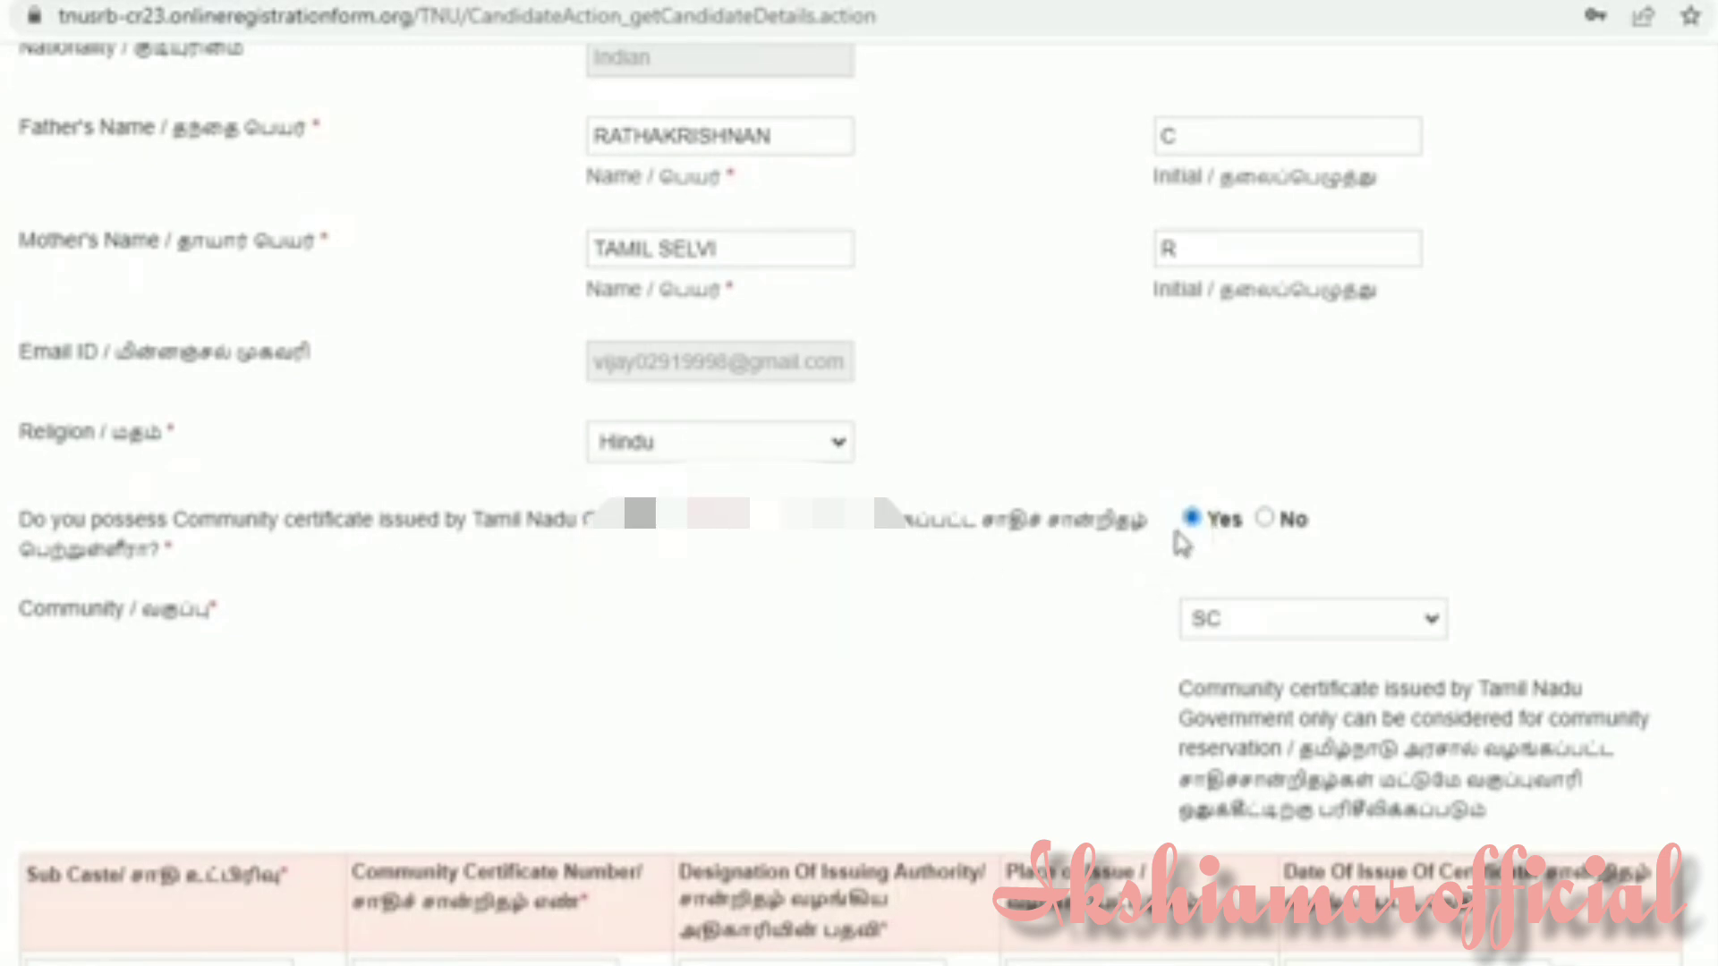
pyautogui.click(1323, 618)
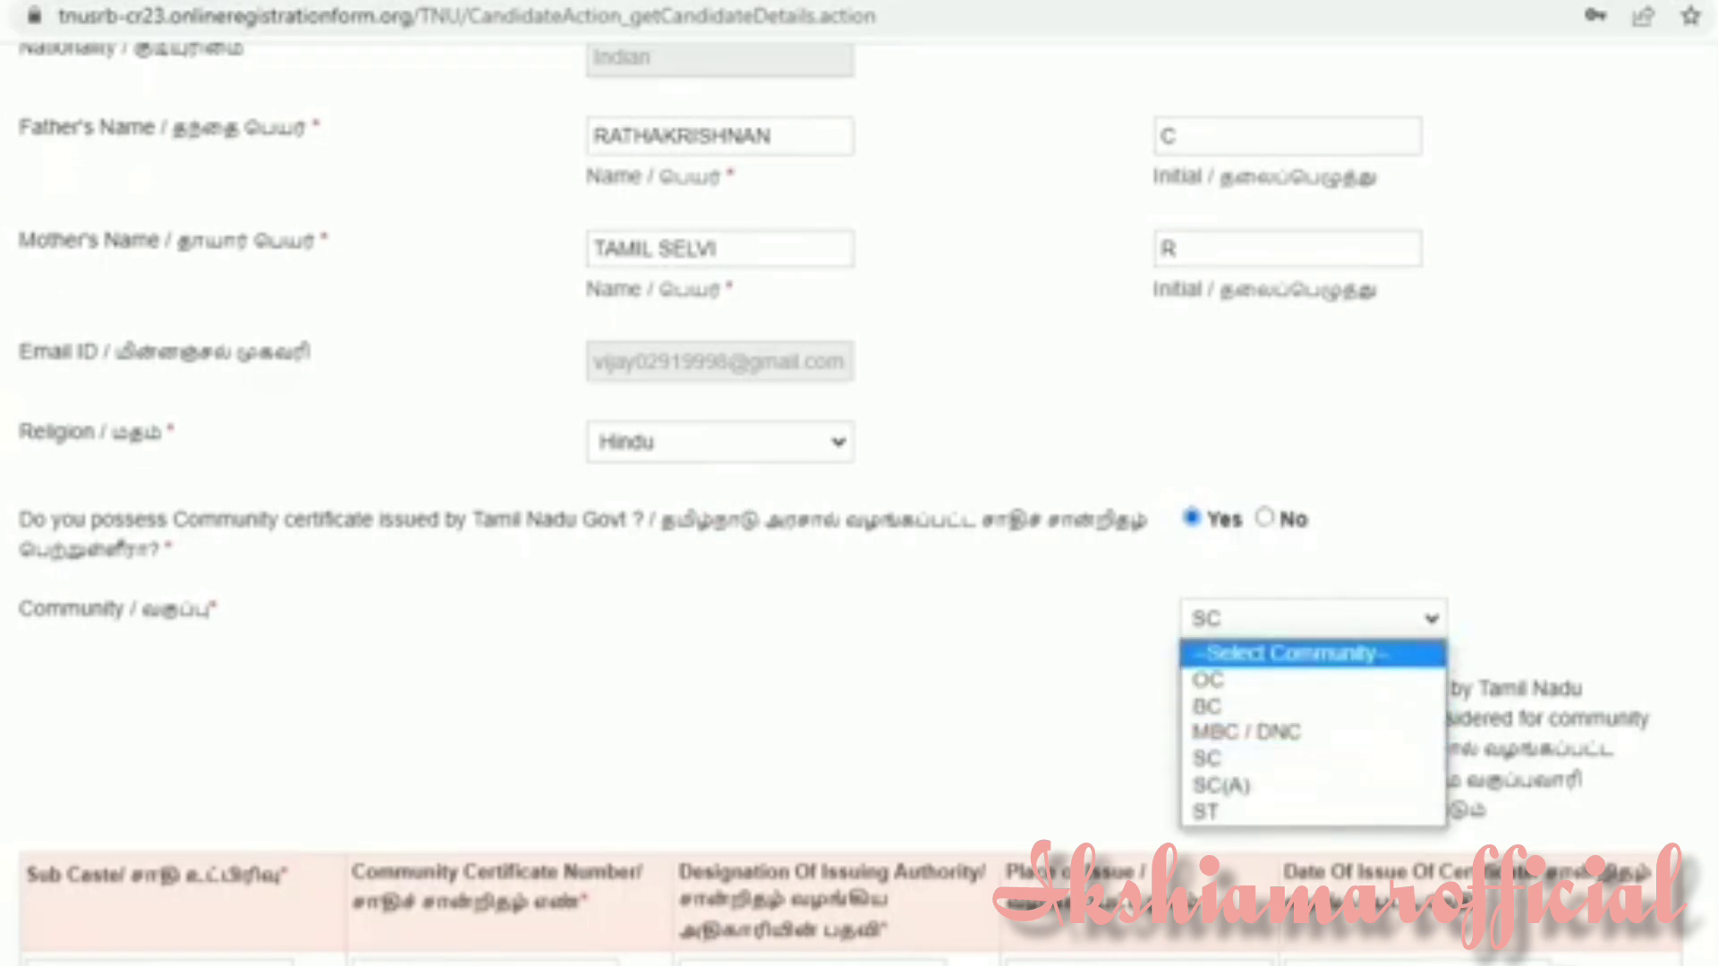
pyautogui.scroll(-4, 859, 501)
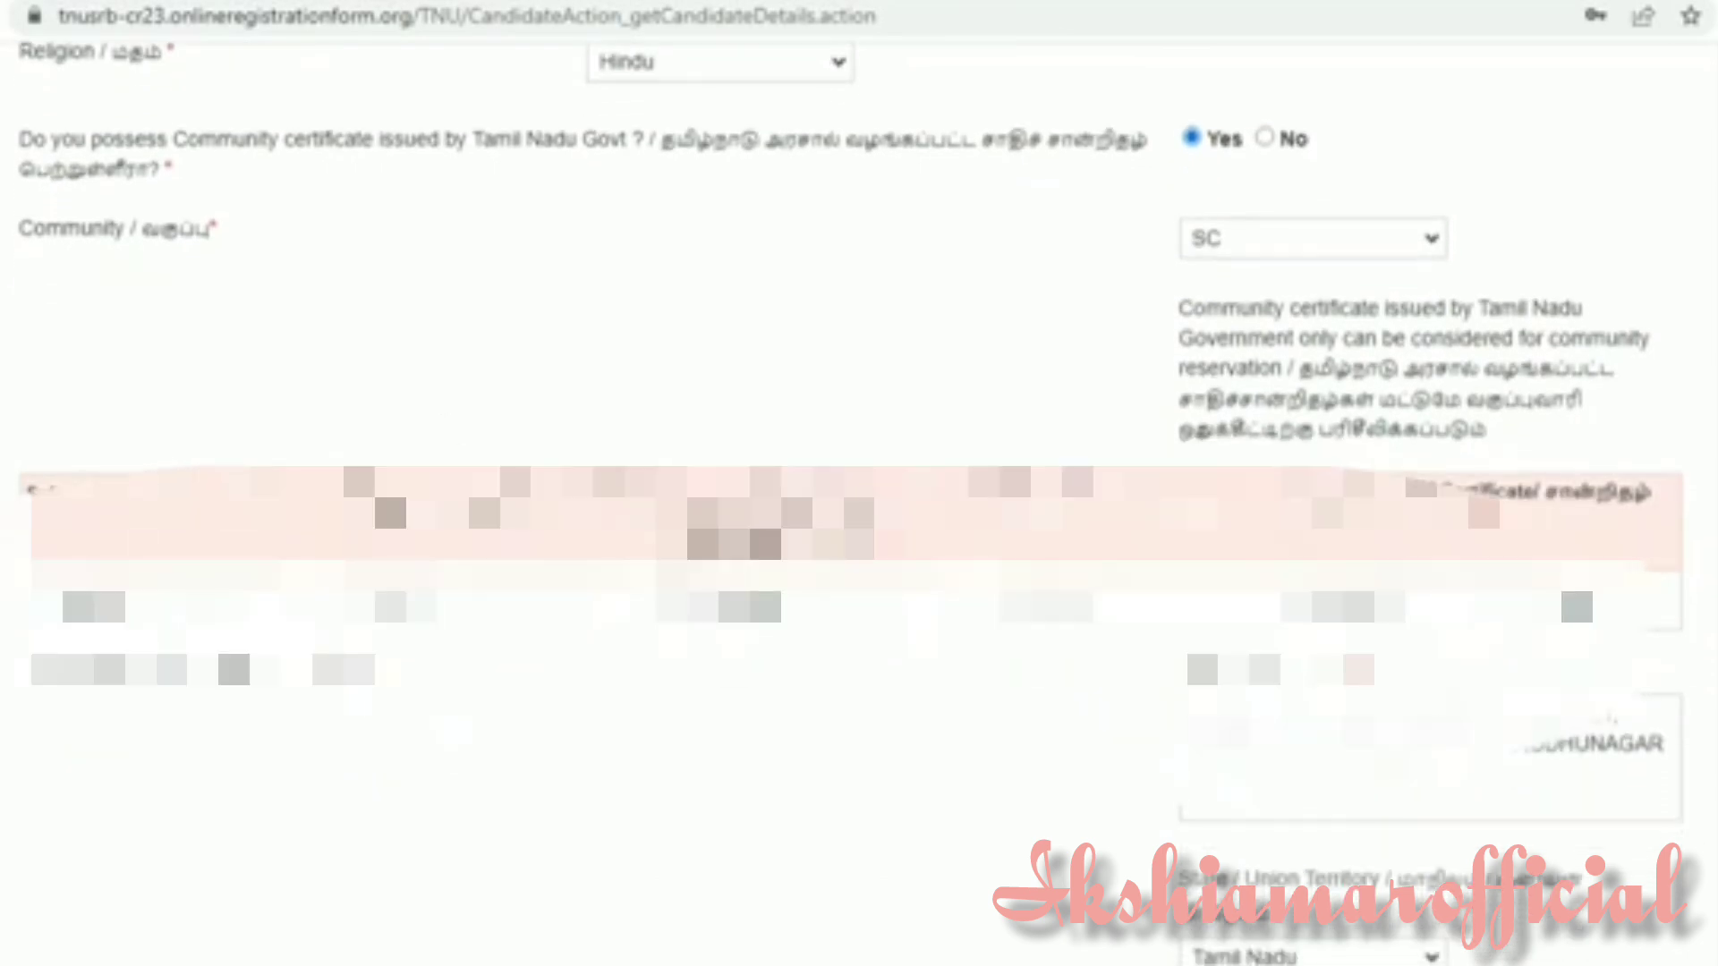
pyautogui.click(134, 606)
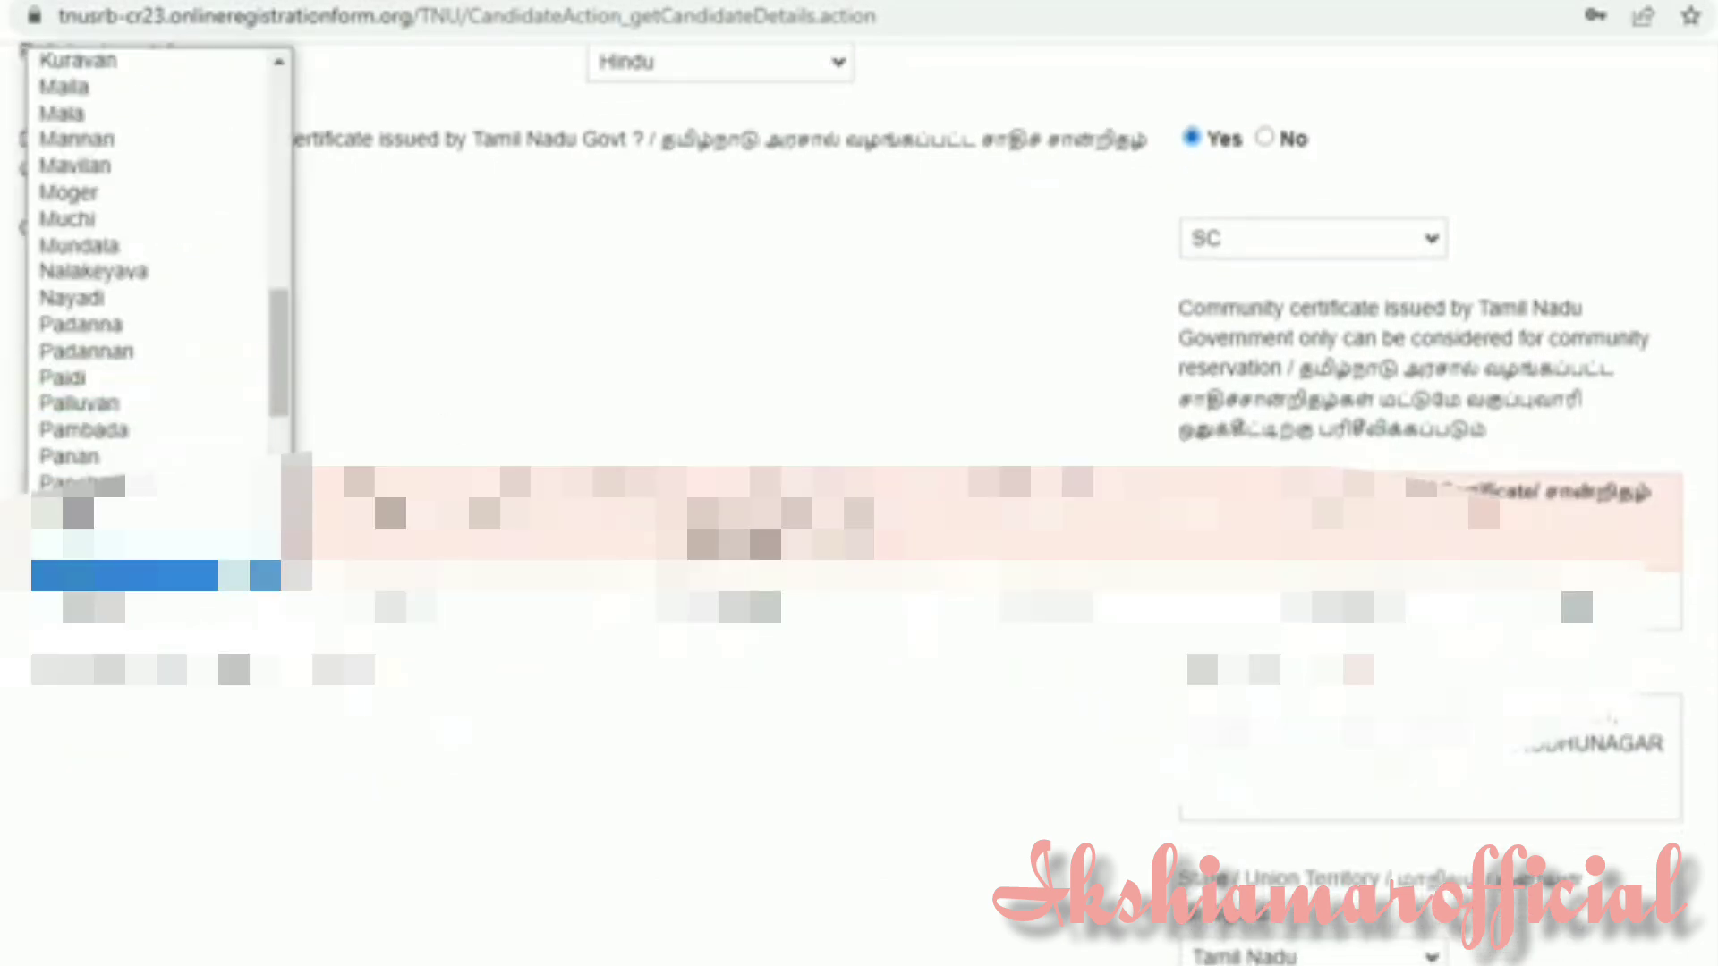
pyautogui.click(179, 576)
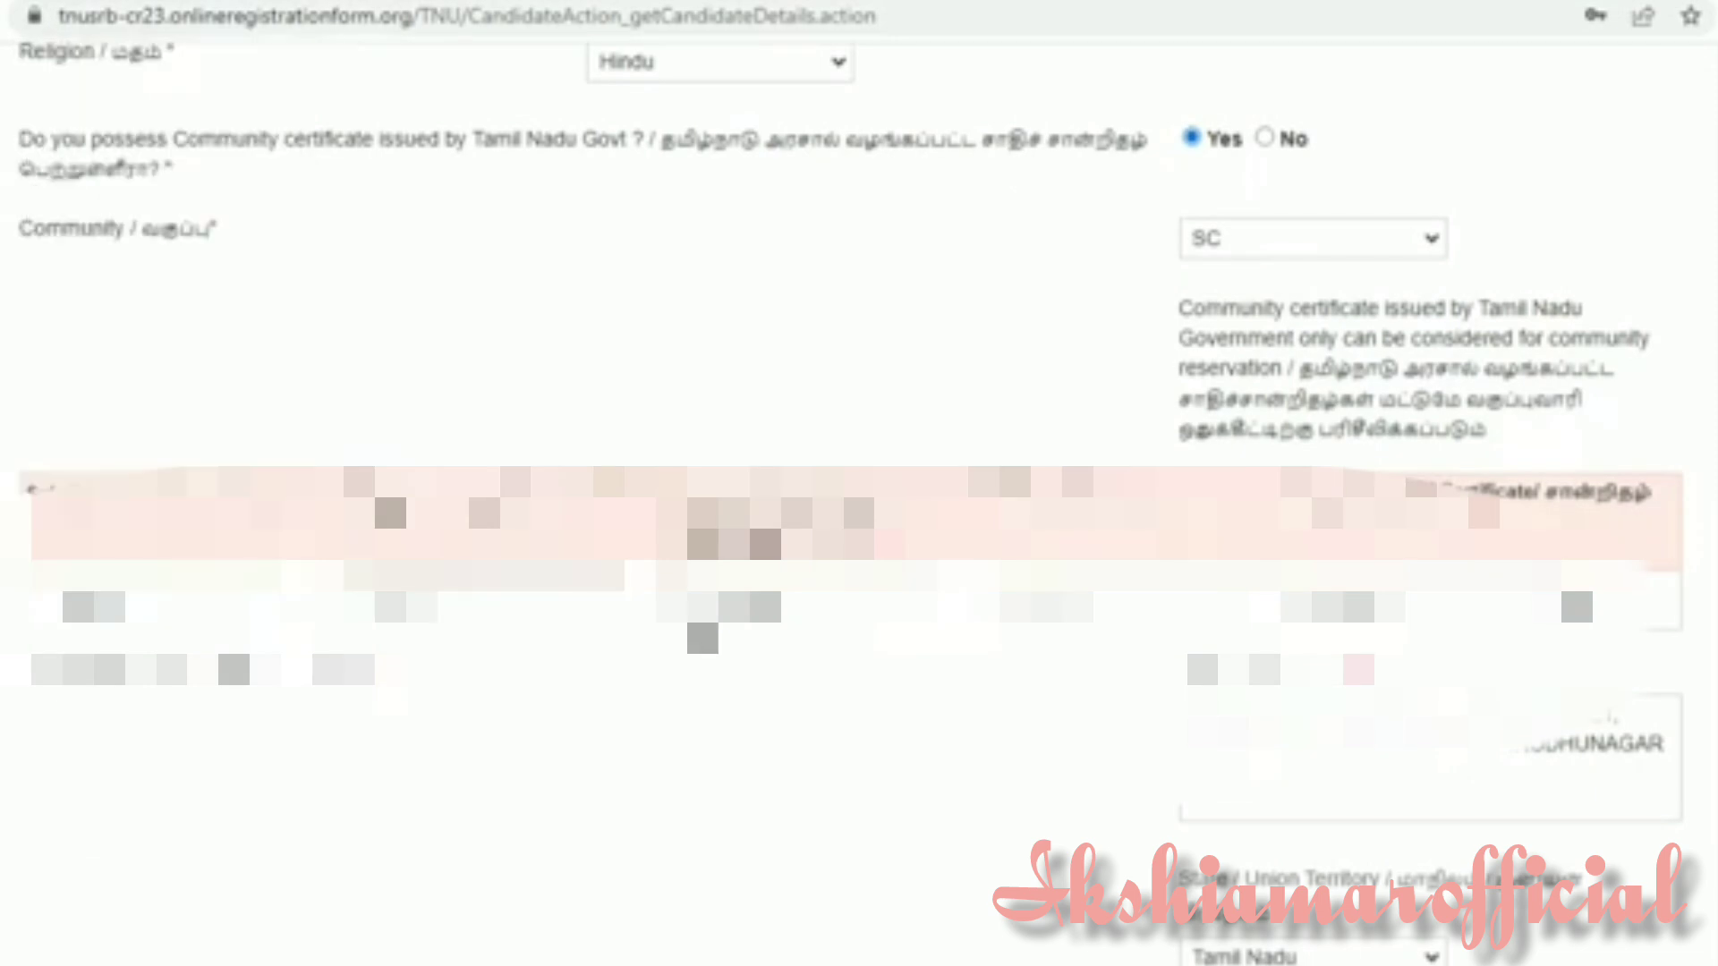
pyautogui.click(793, 608)
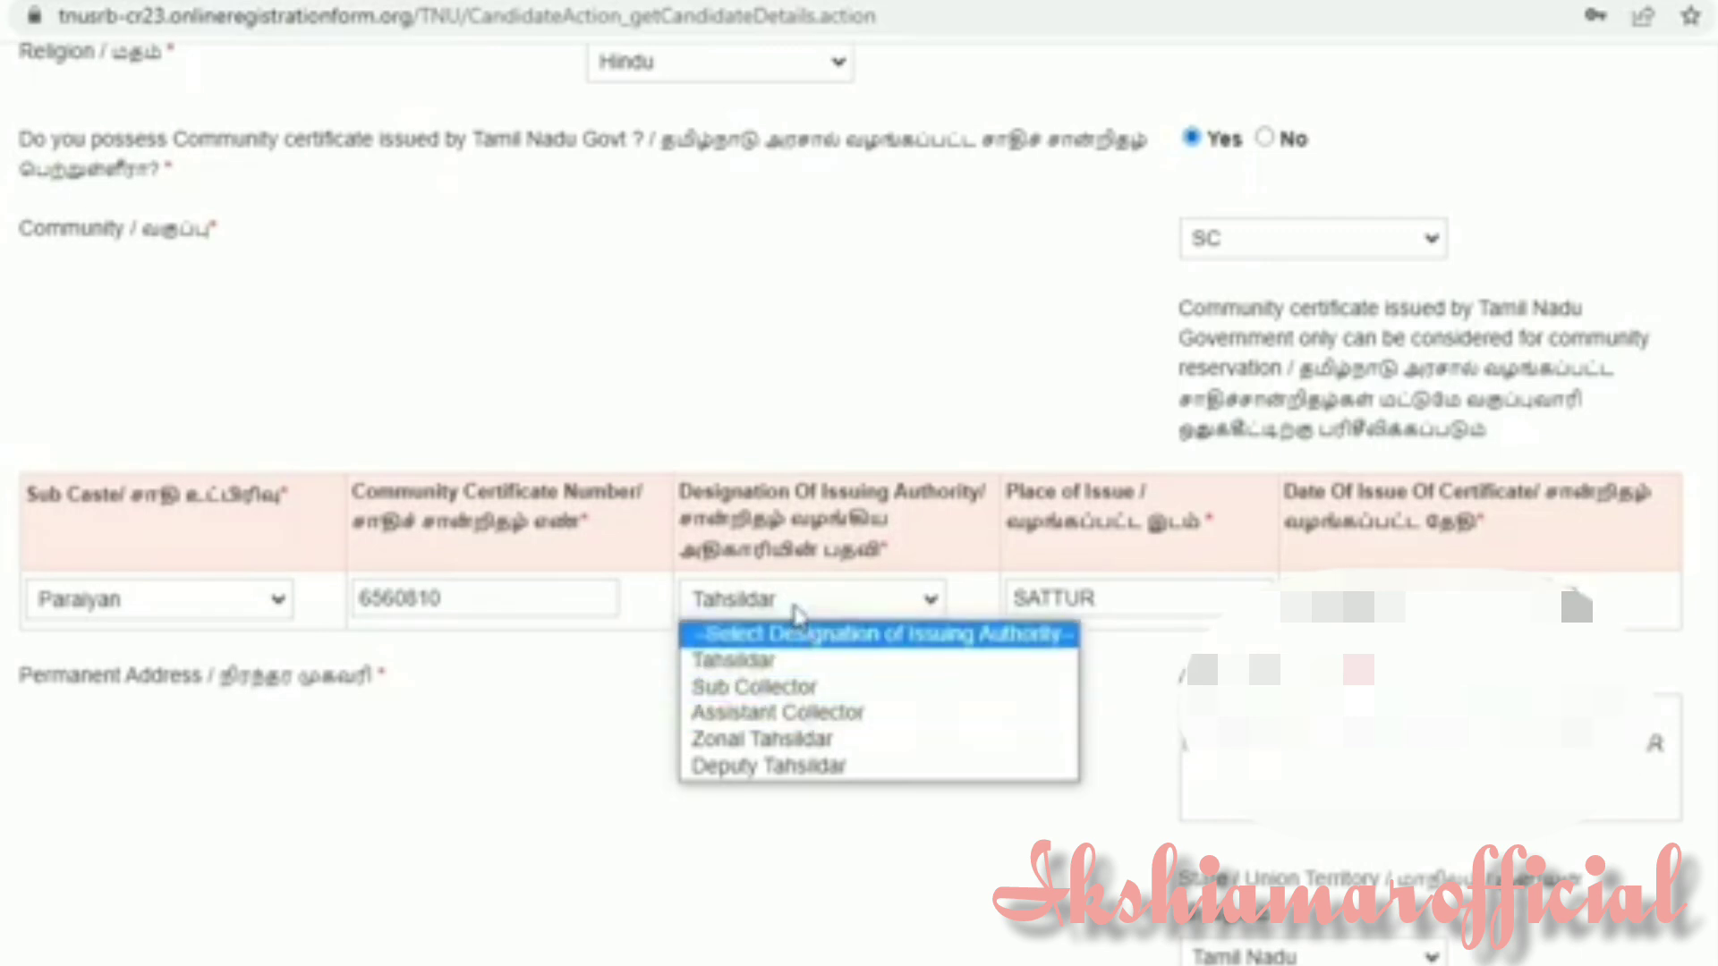
pyautogui.click(794, 611)
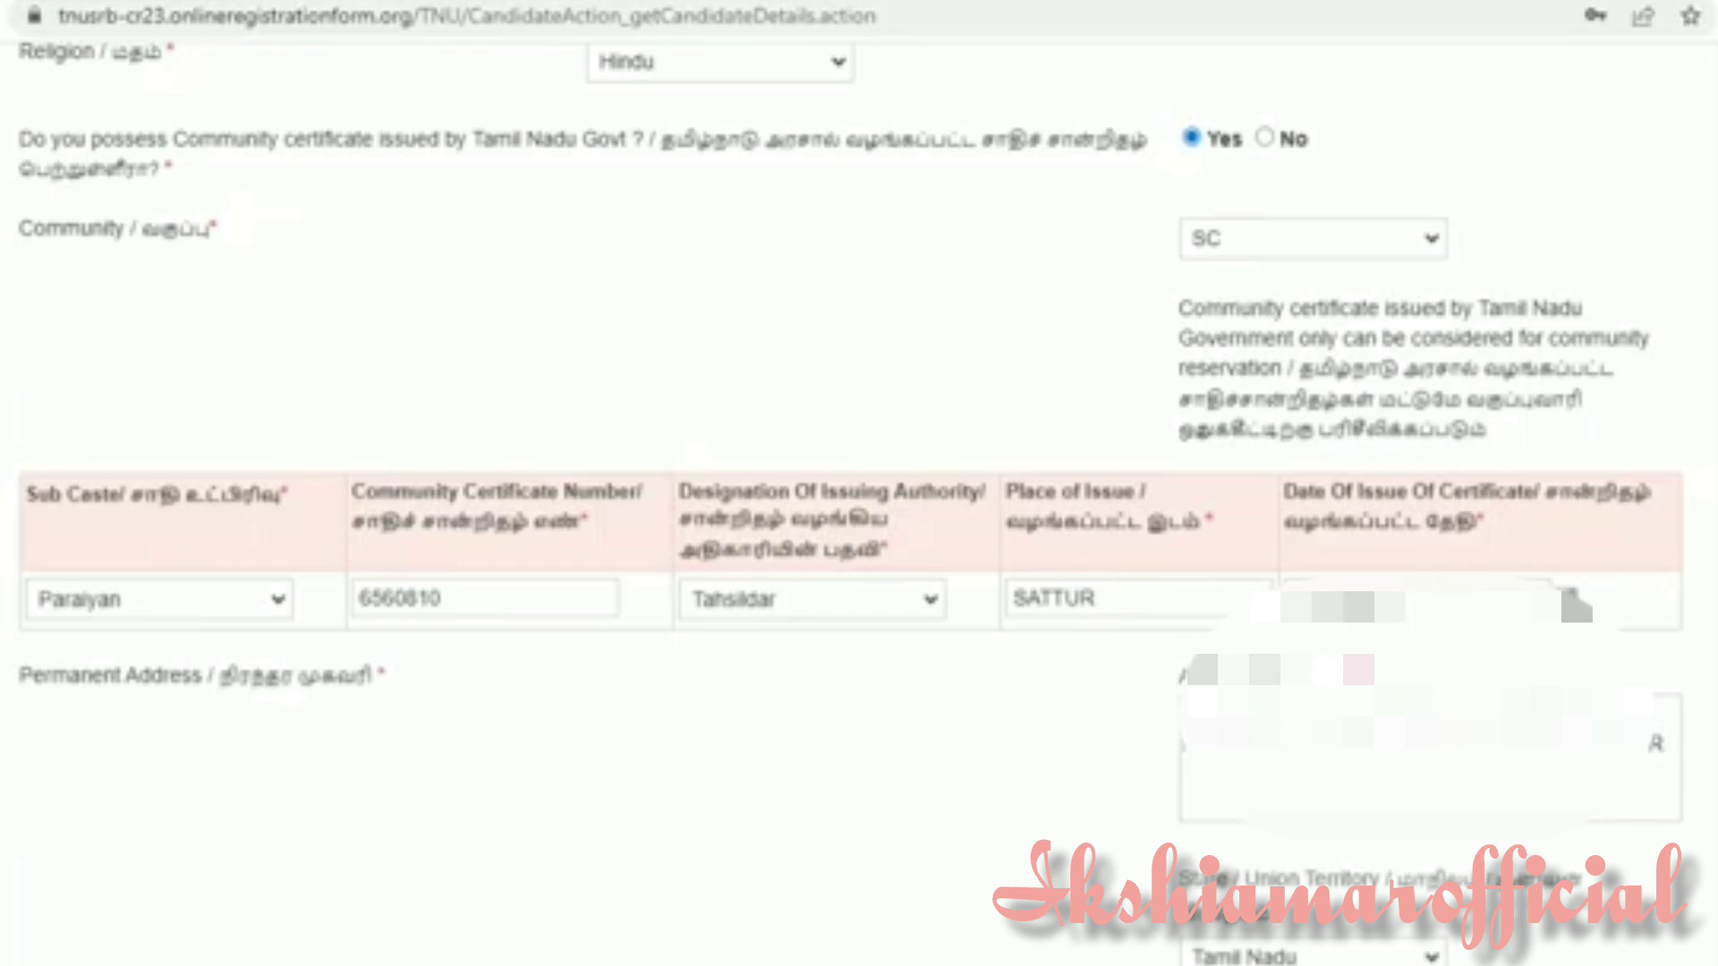
# - Keep Tamil Nadu and VIRUDHUNAGAR as the permanent address state and district
pyautogui.scroll(-3, 1203, 577)
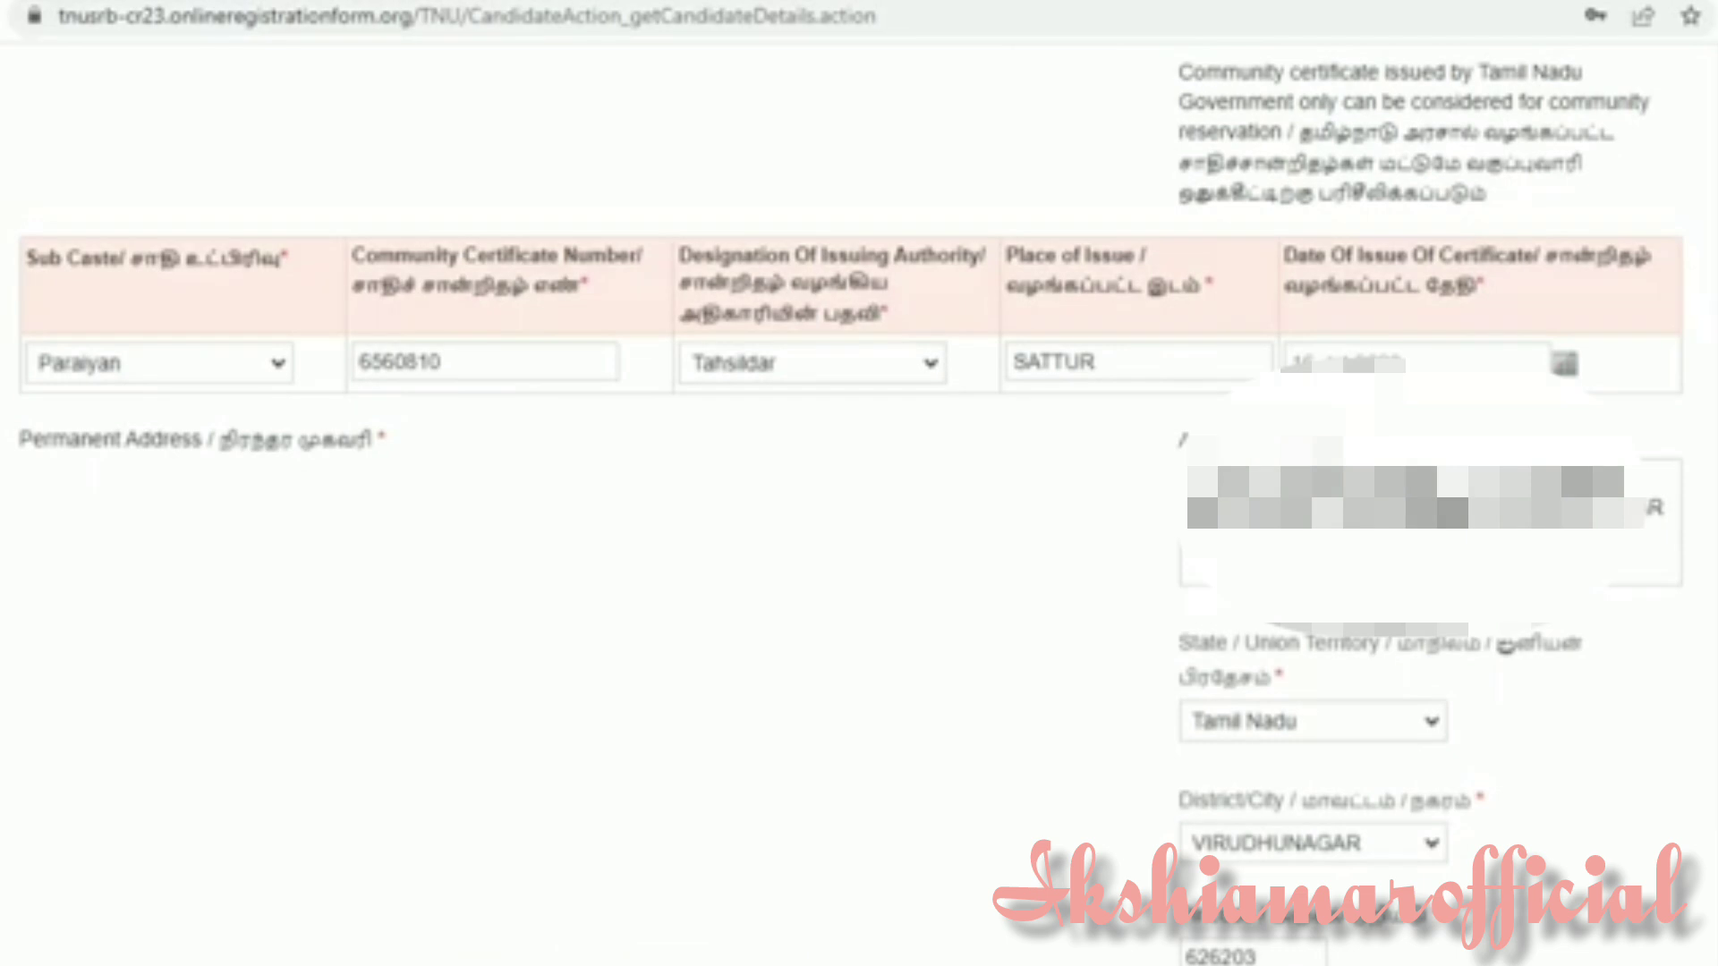
pyautogui.scroll(-2, 1163, 573)
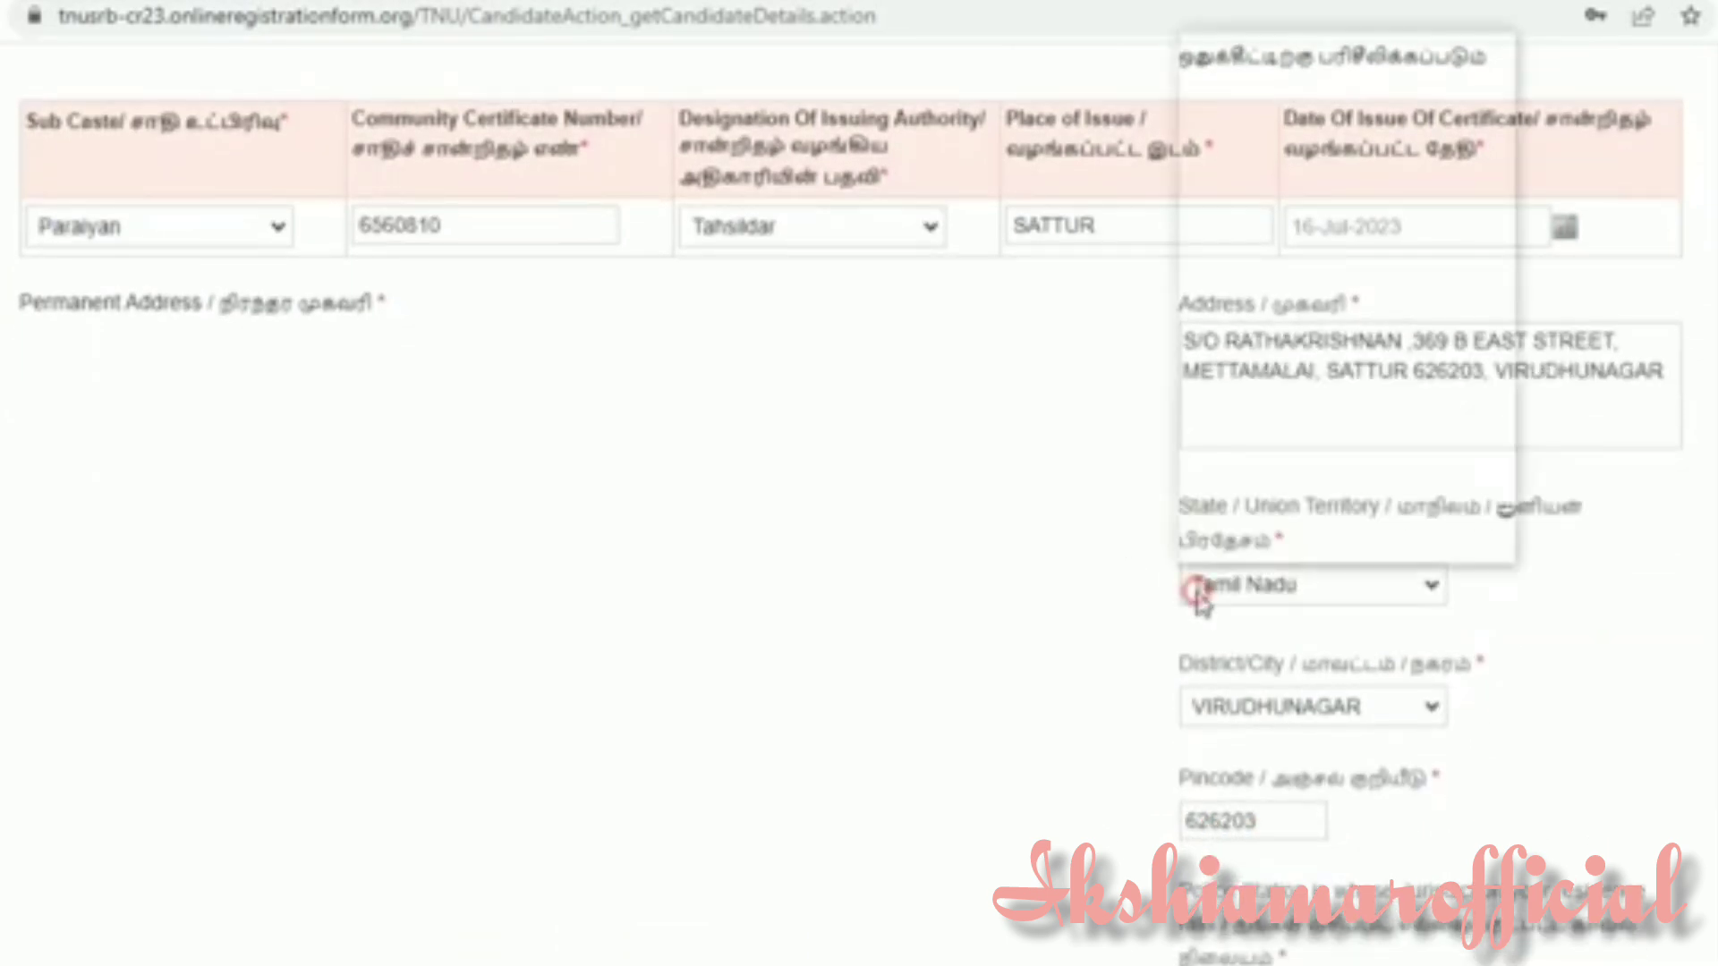
pyautogui.click(1199, 591)
pyautogui.click(1204, 549)
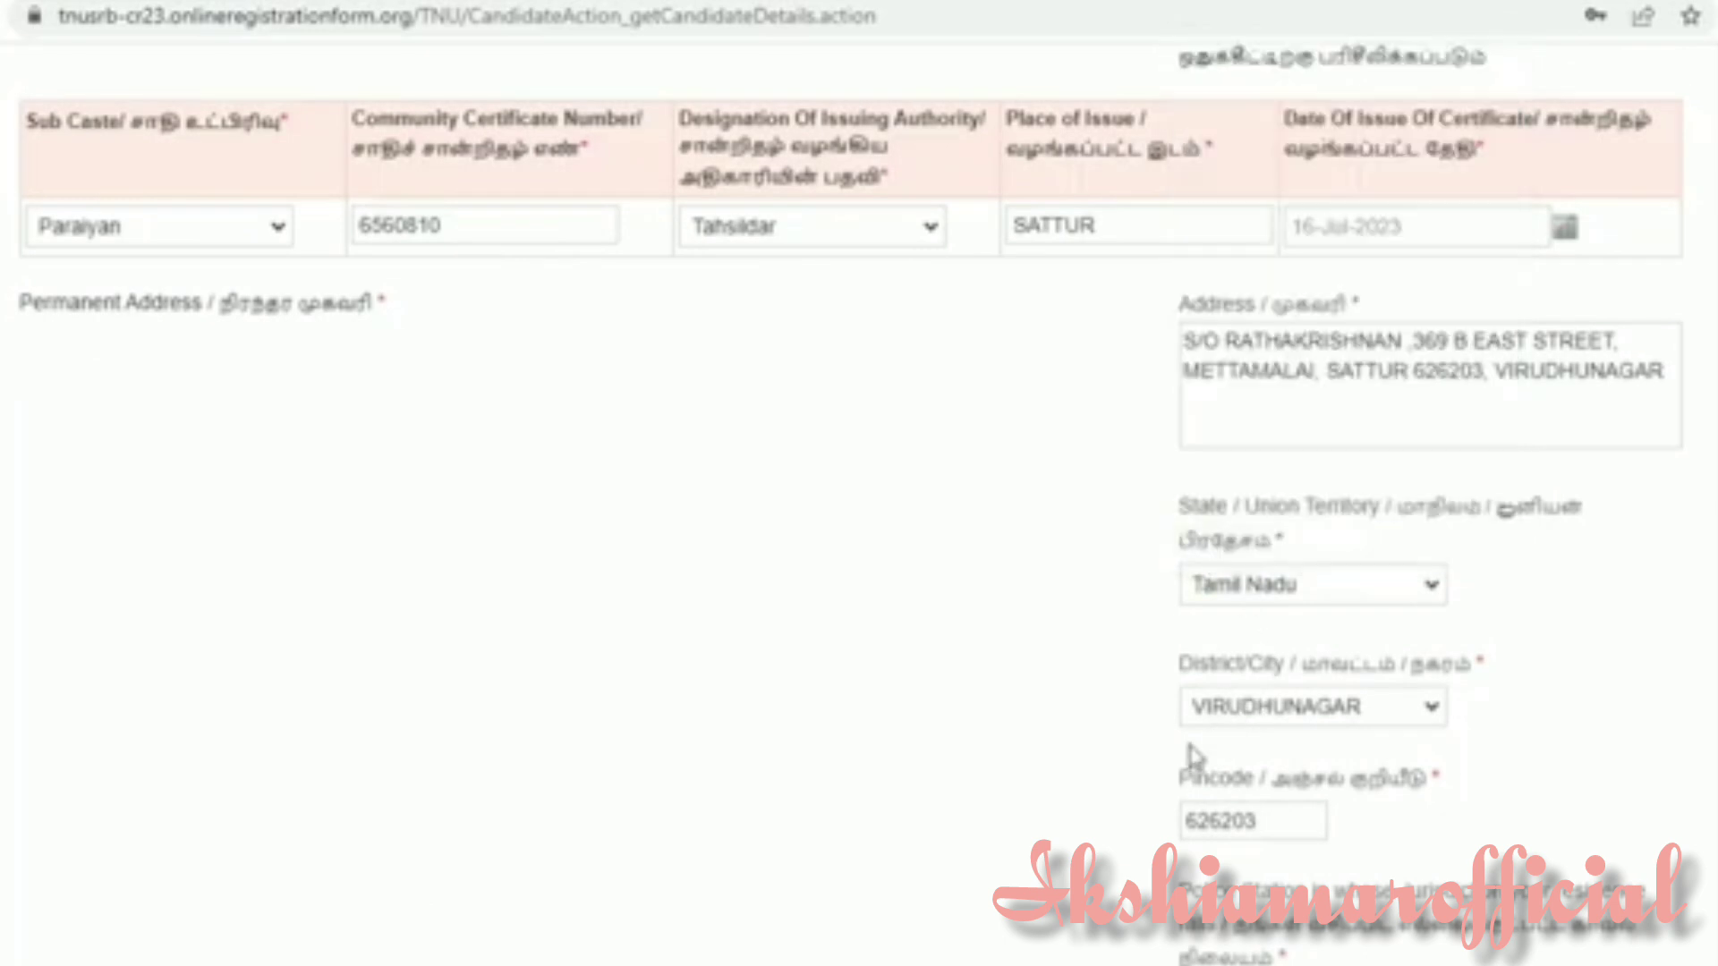
pyautogui.click(1281, 712)
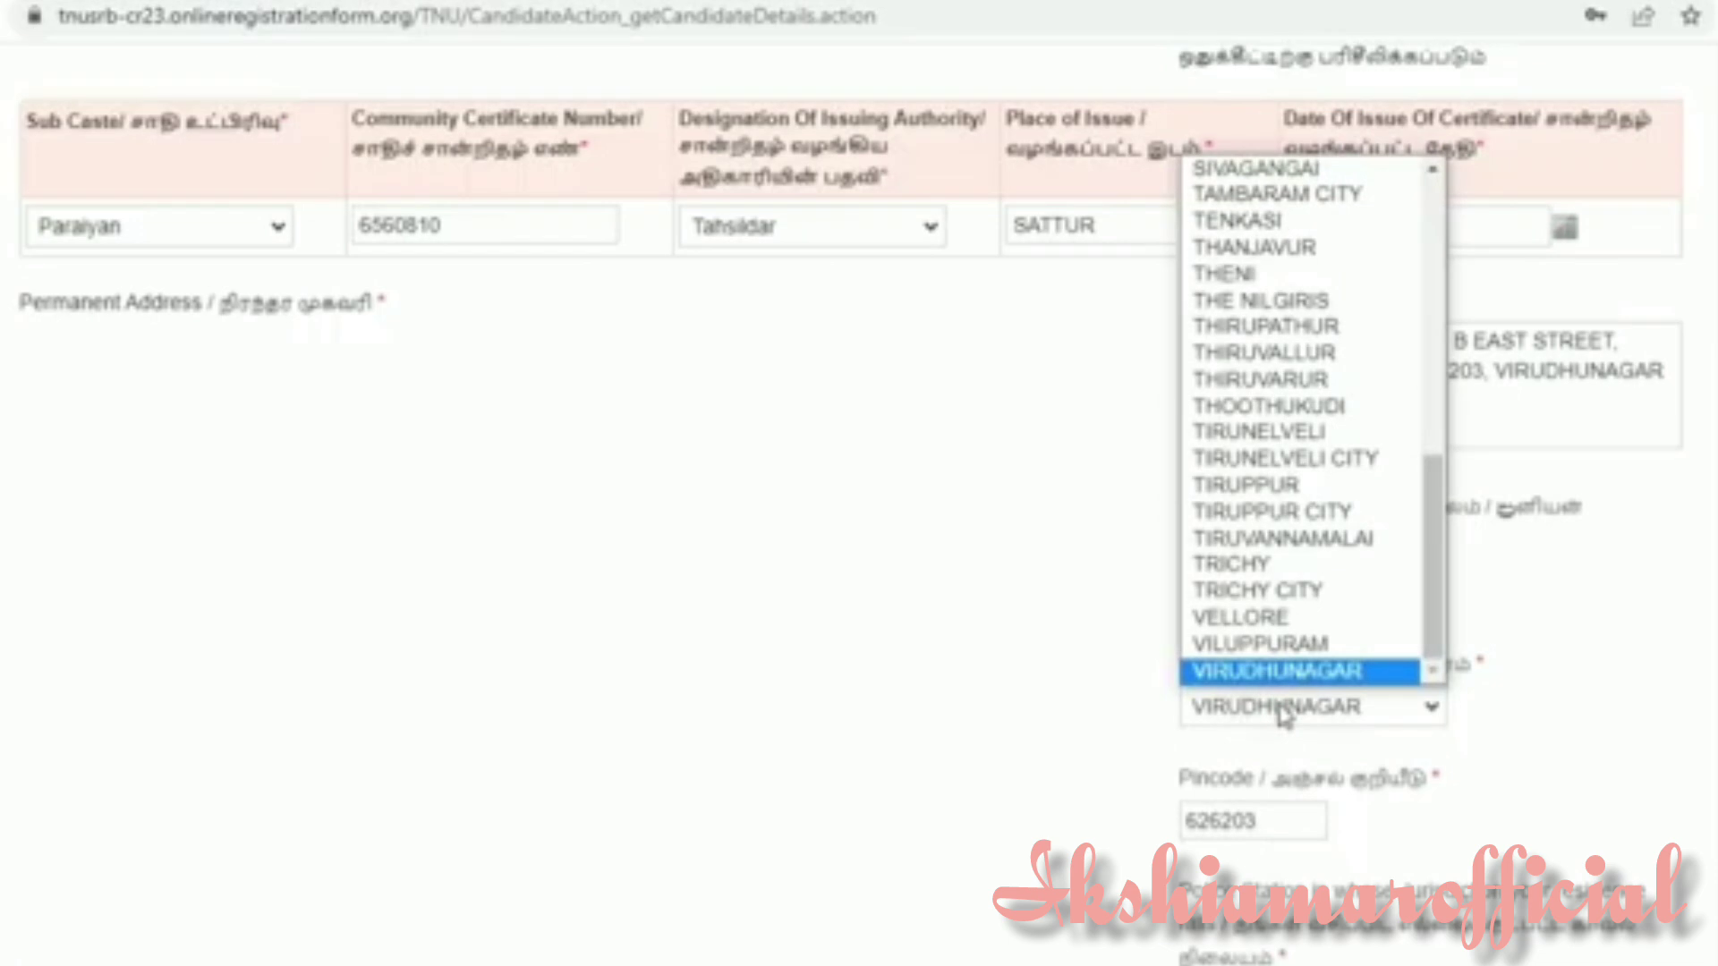
pyautogui.click(1178, 827)
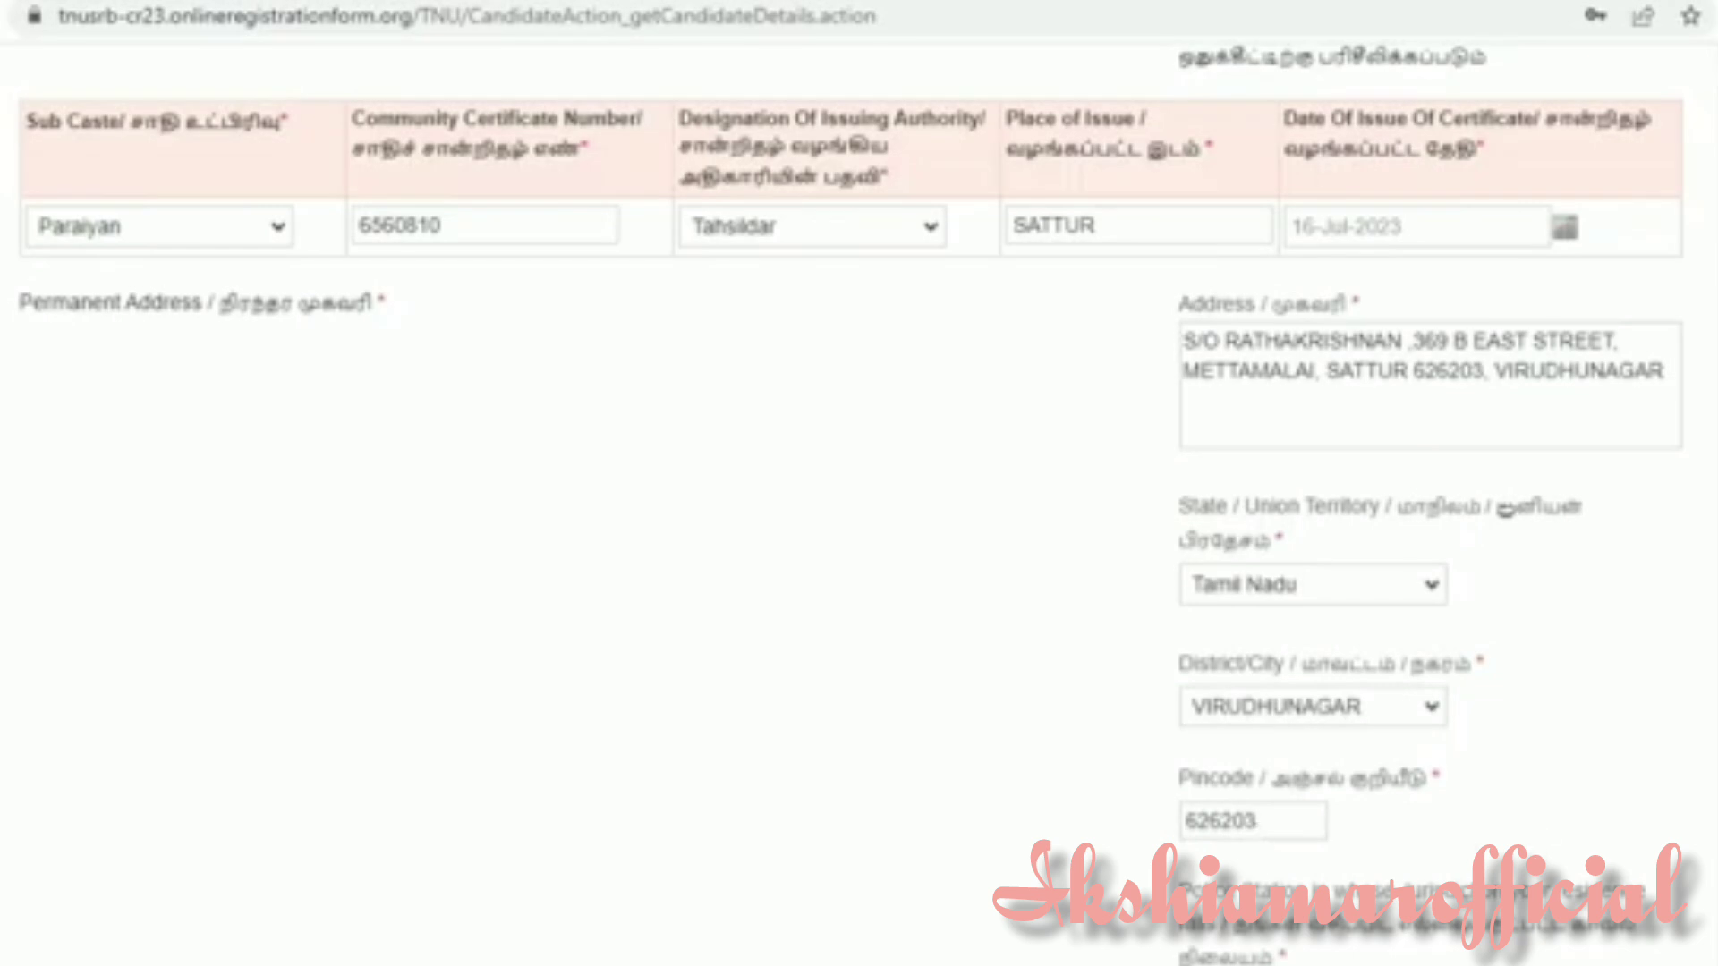
pyautogui.scroll(-4, 1546, 736)
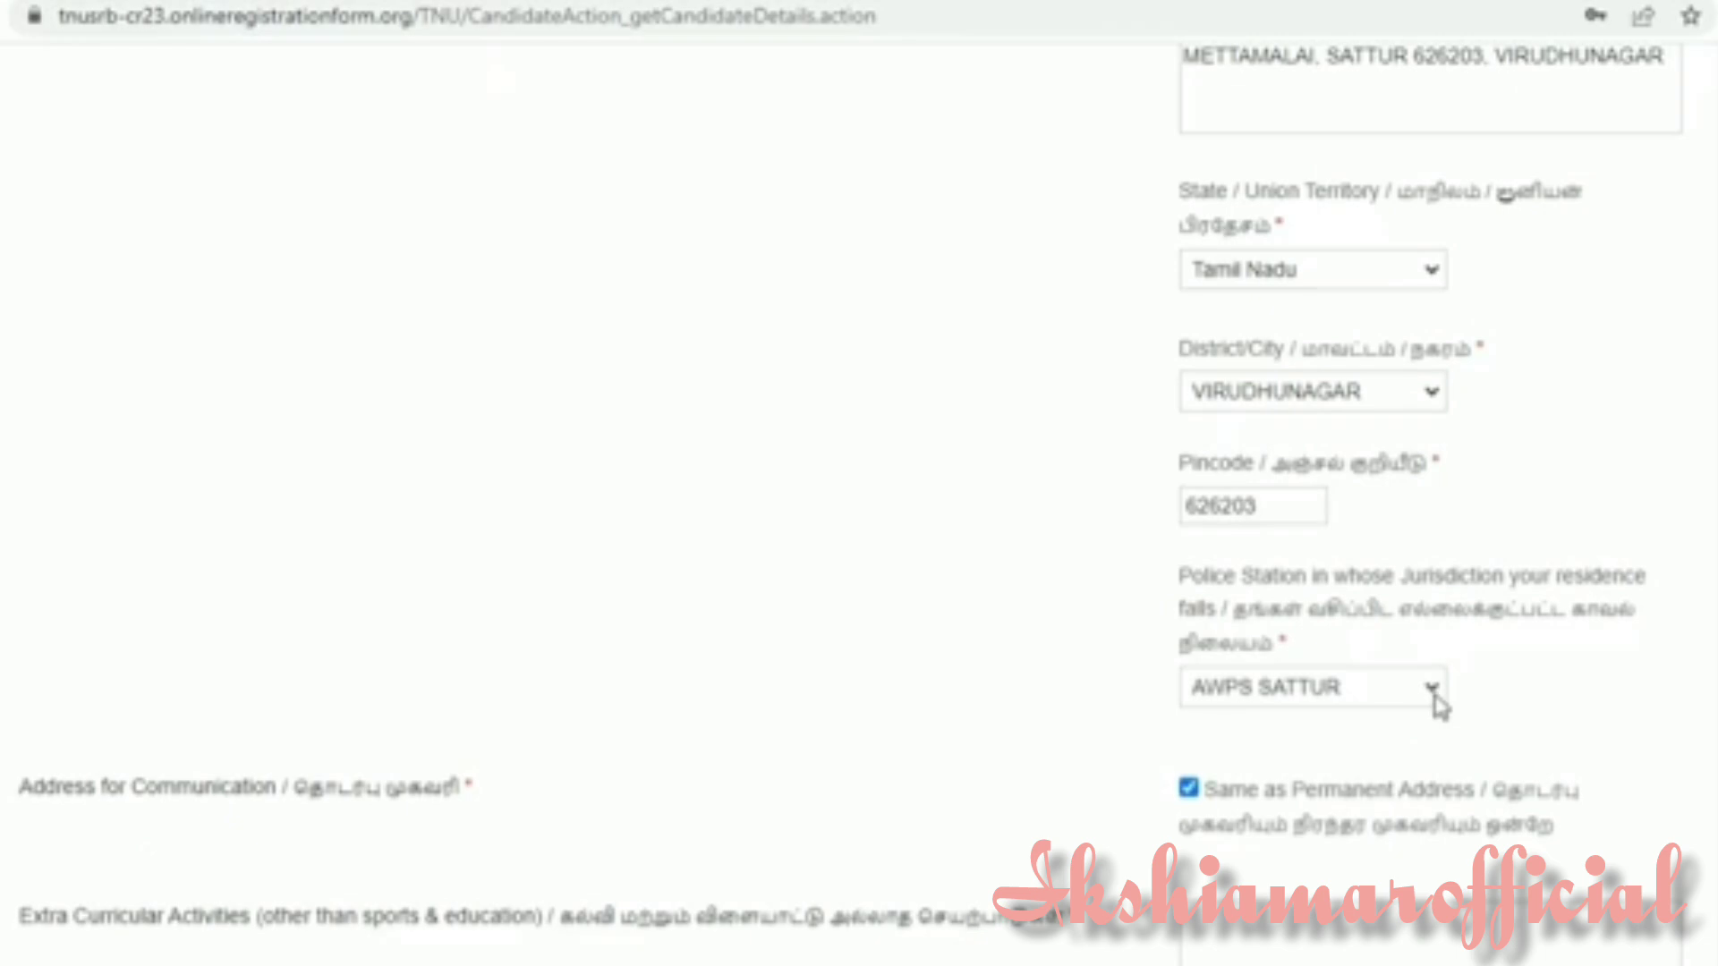
# - Keep Scout award No, test district VIRUDHUNAGAR, preferences Gr.II PC - TSP then Jail Warder
pyautogui.scroll(-5, 1436, 704)
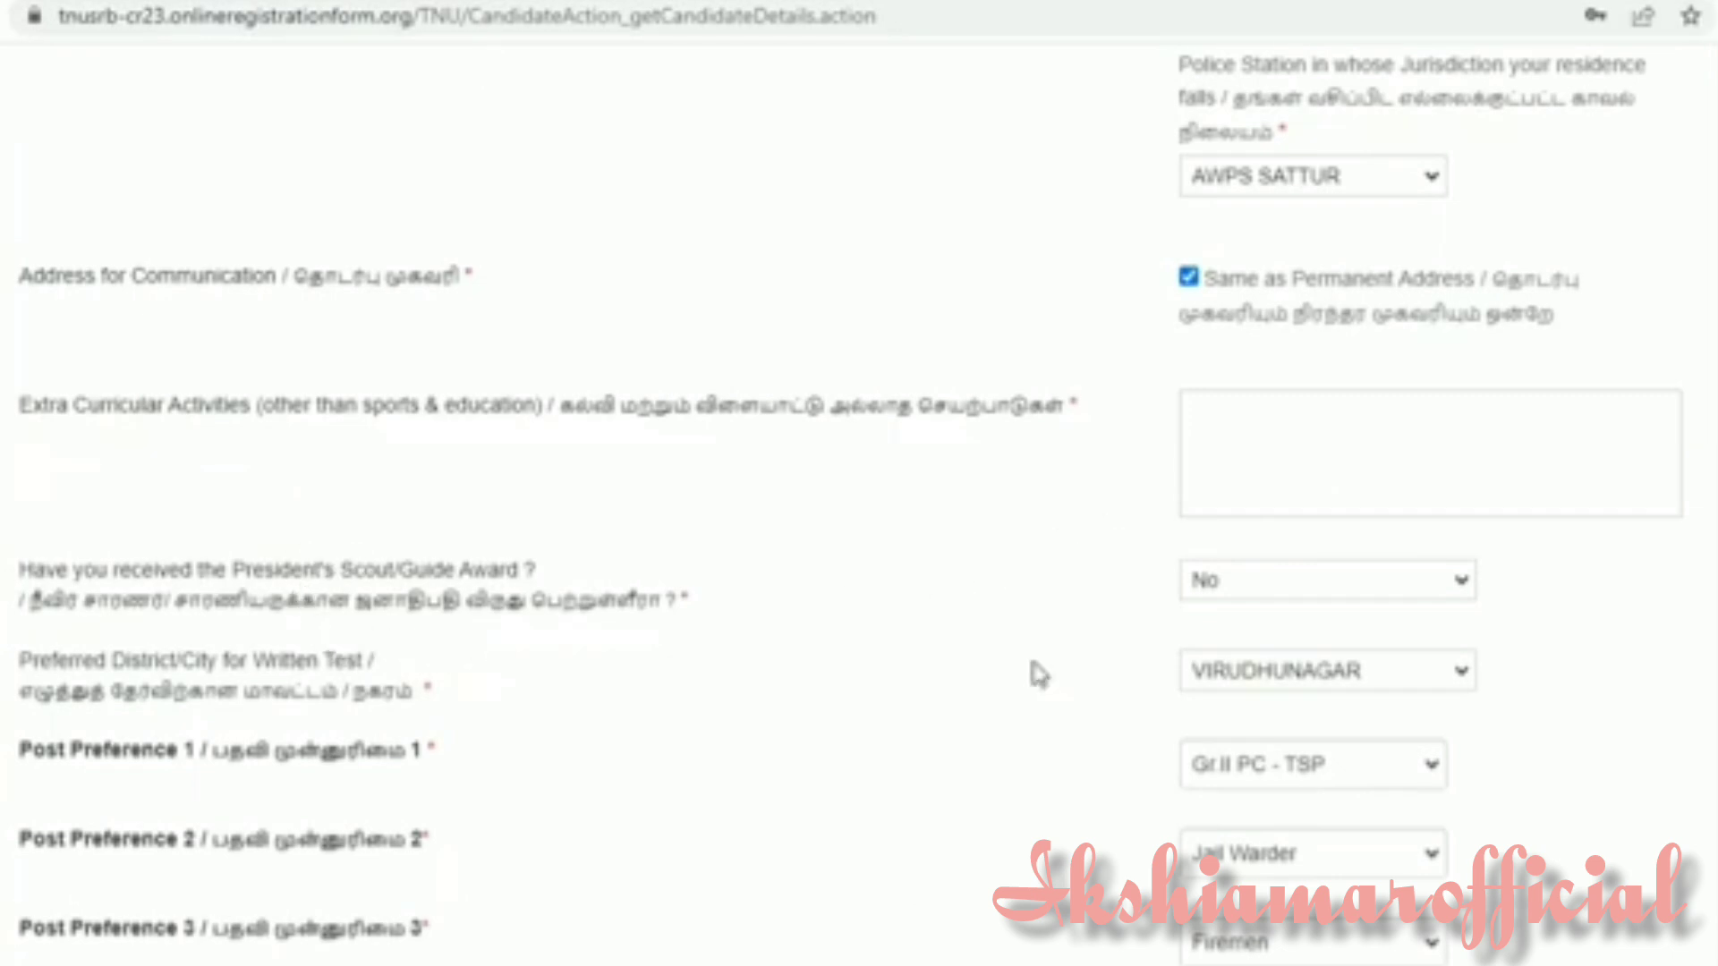
pyautogui.click(1213, 583)
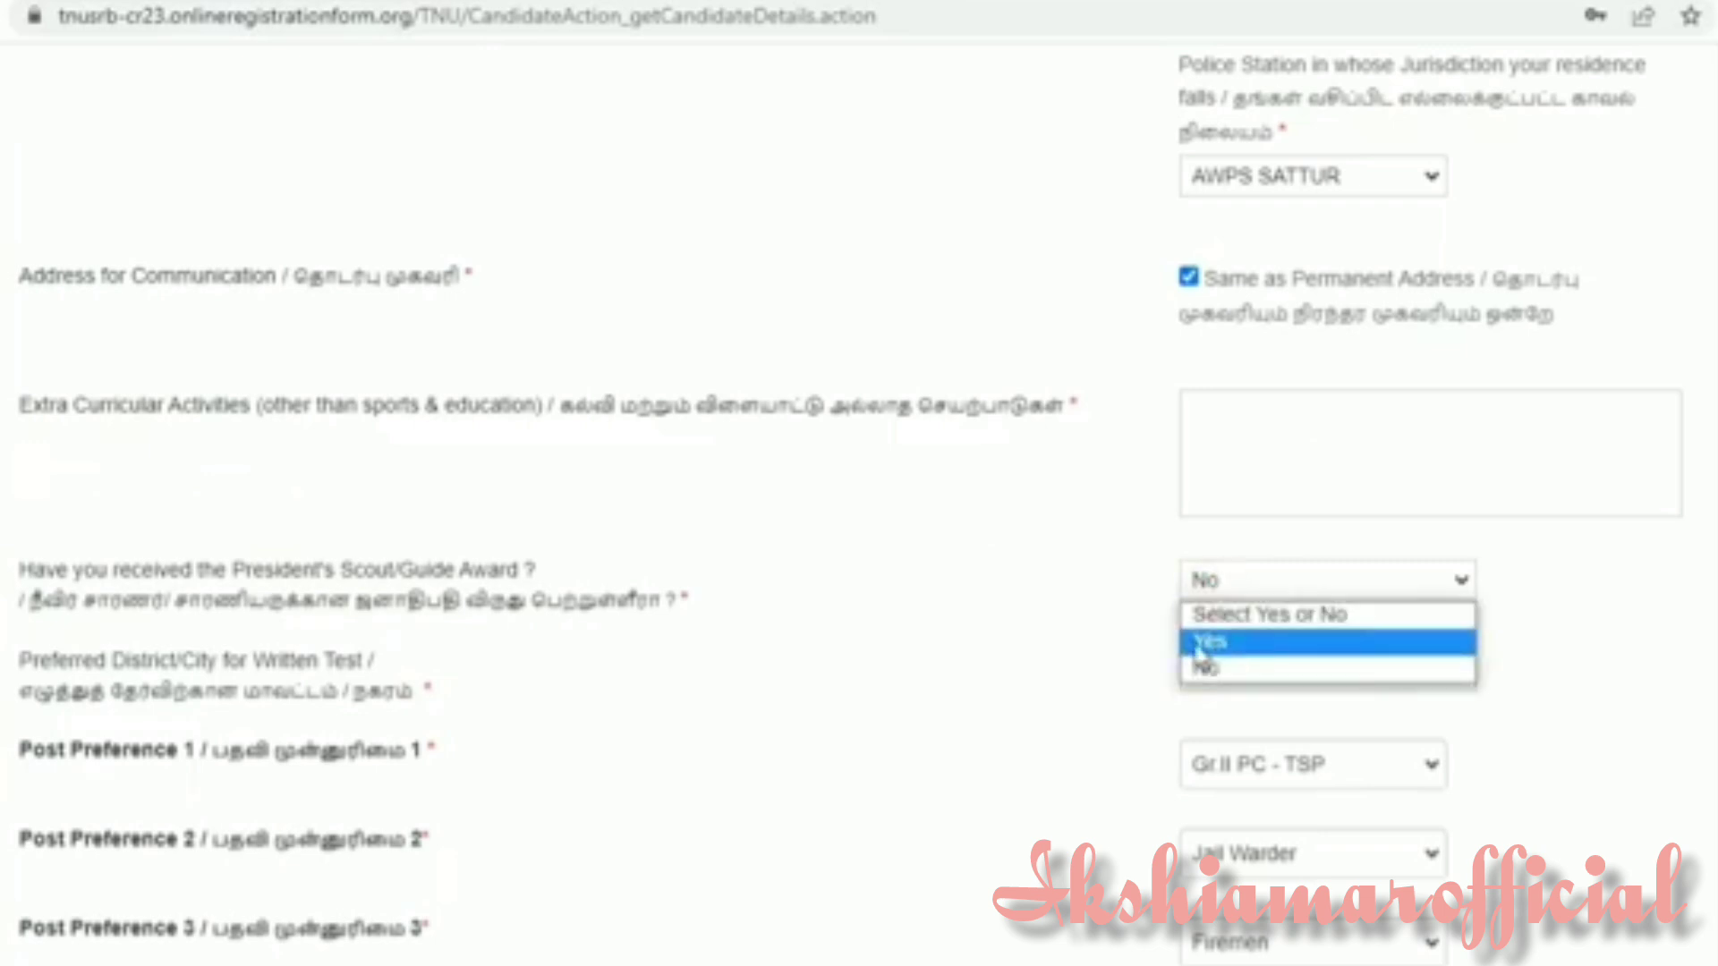
pyautogui.click(1083, 662)
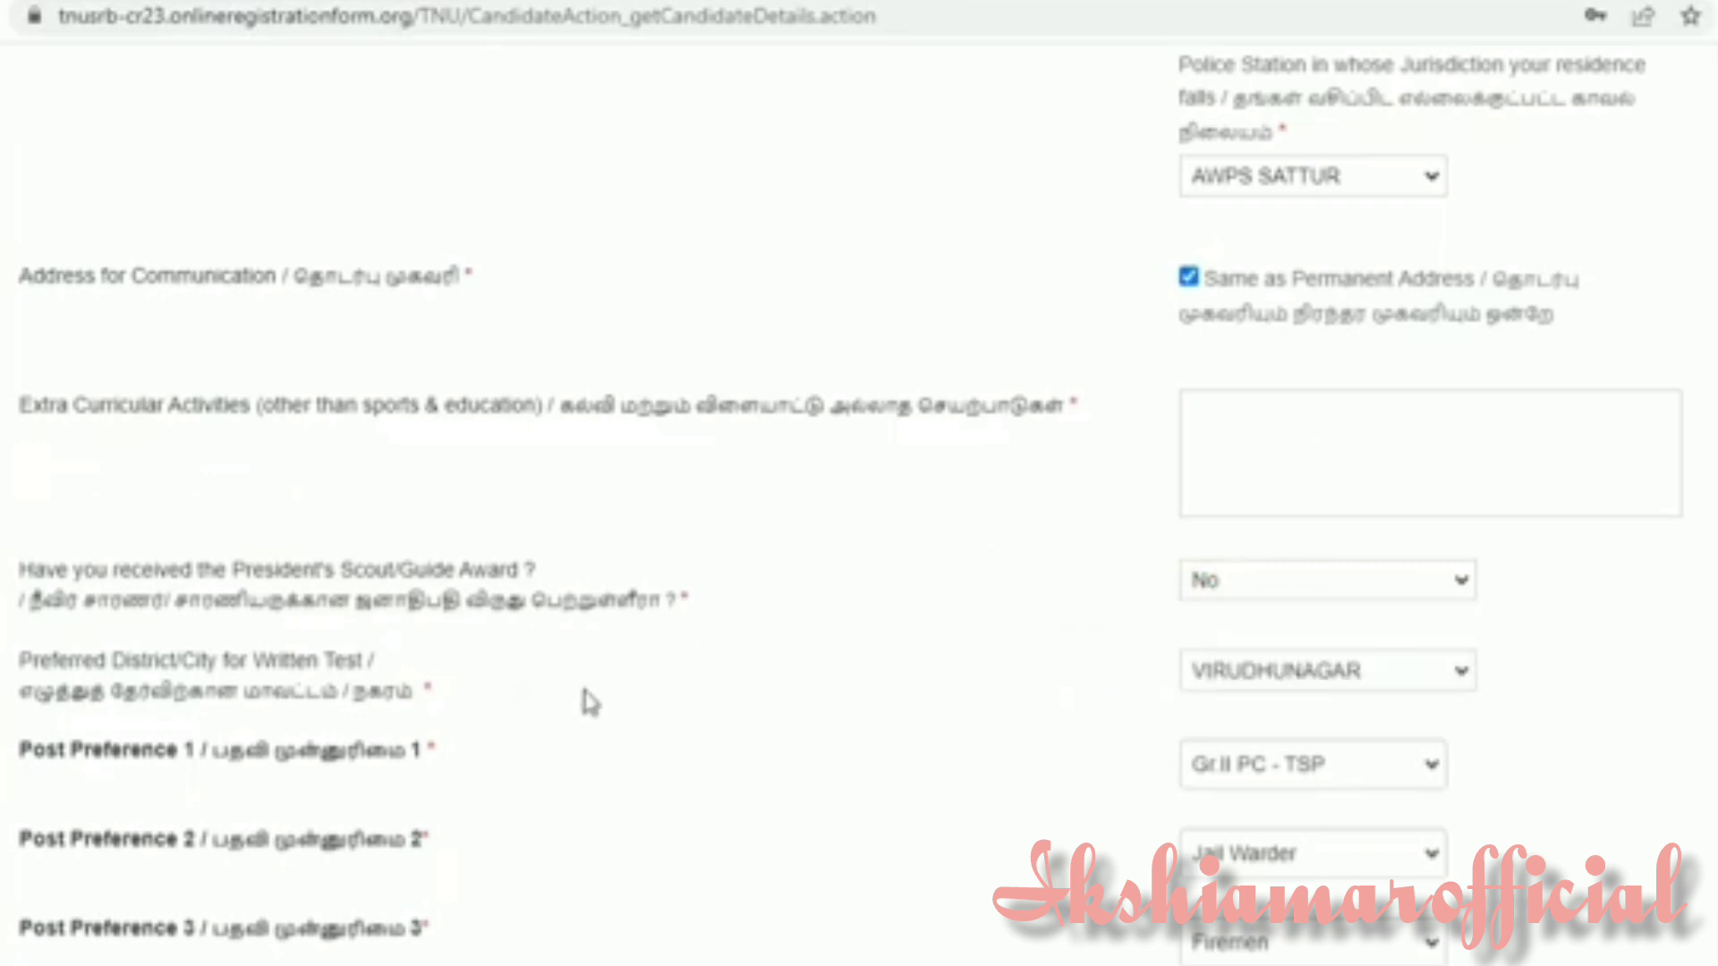
pyautogui.click(1286, 682)
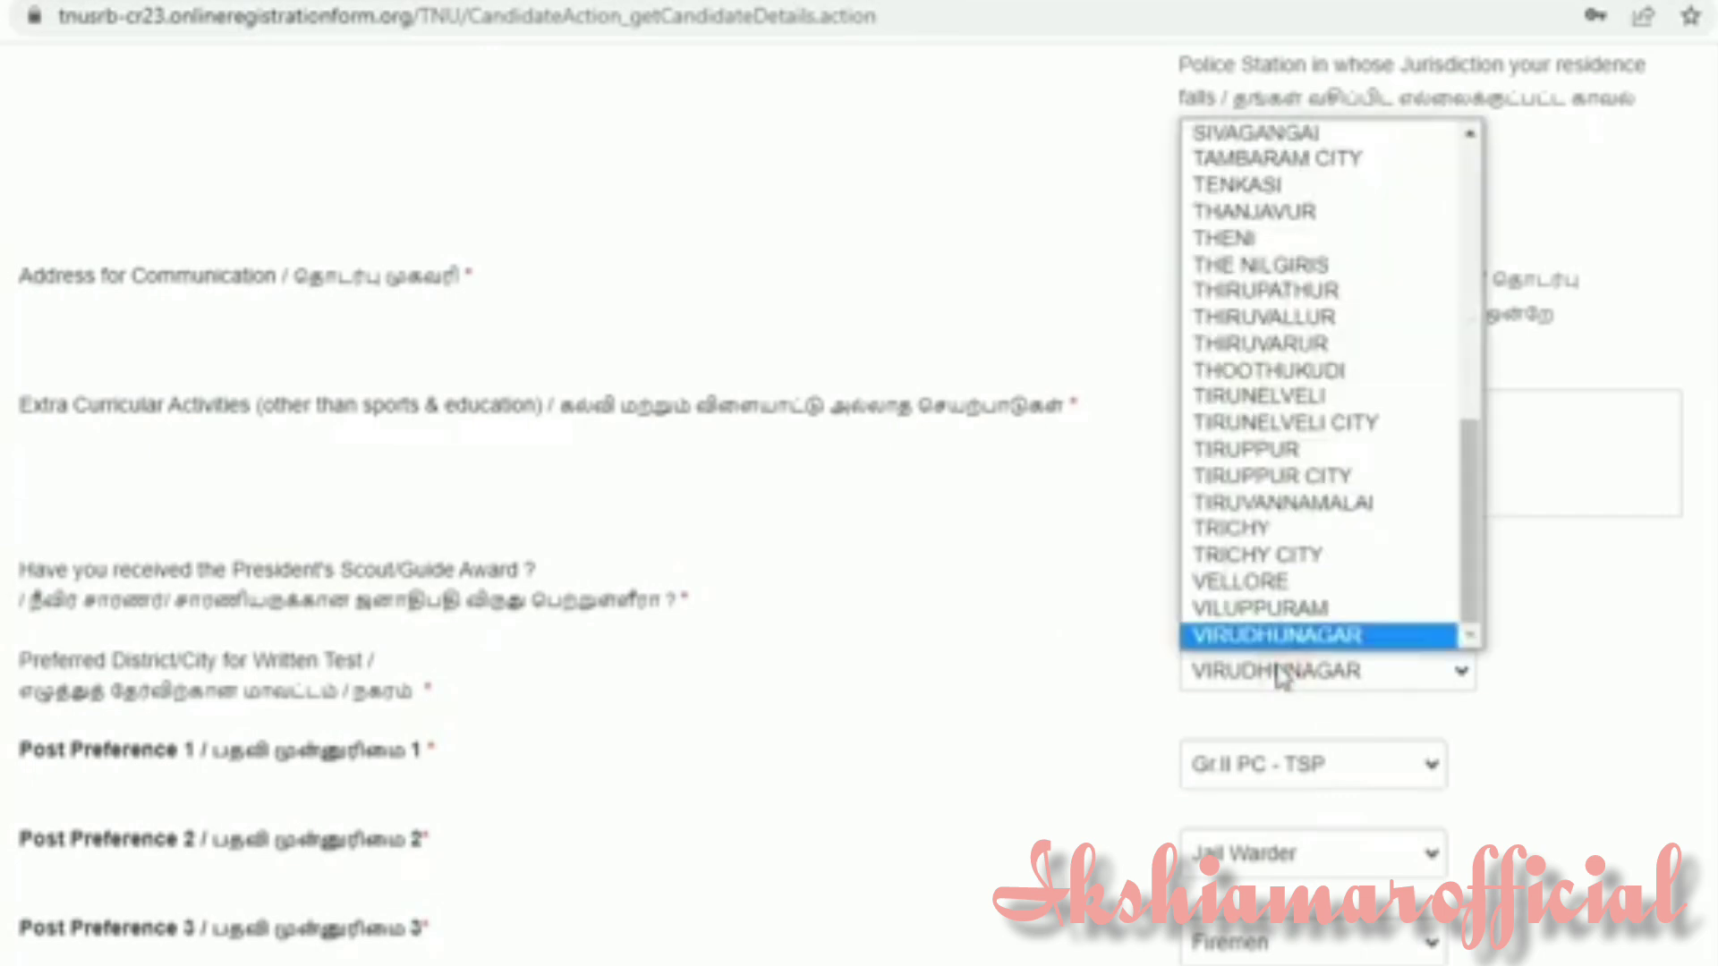
pyautogui.click(1109, 642)
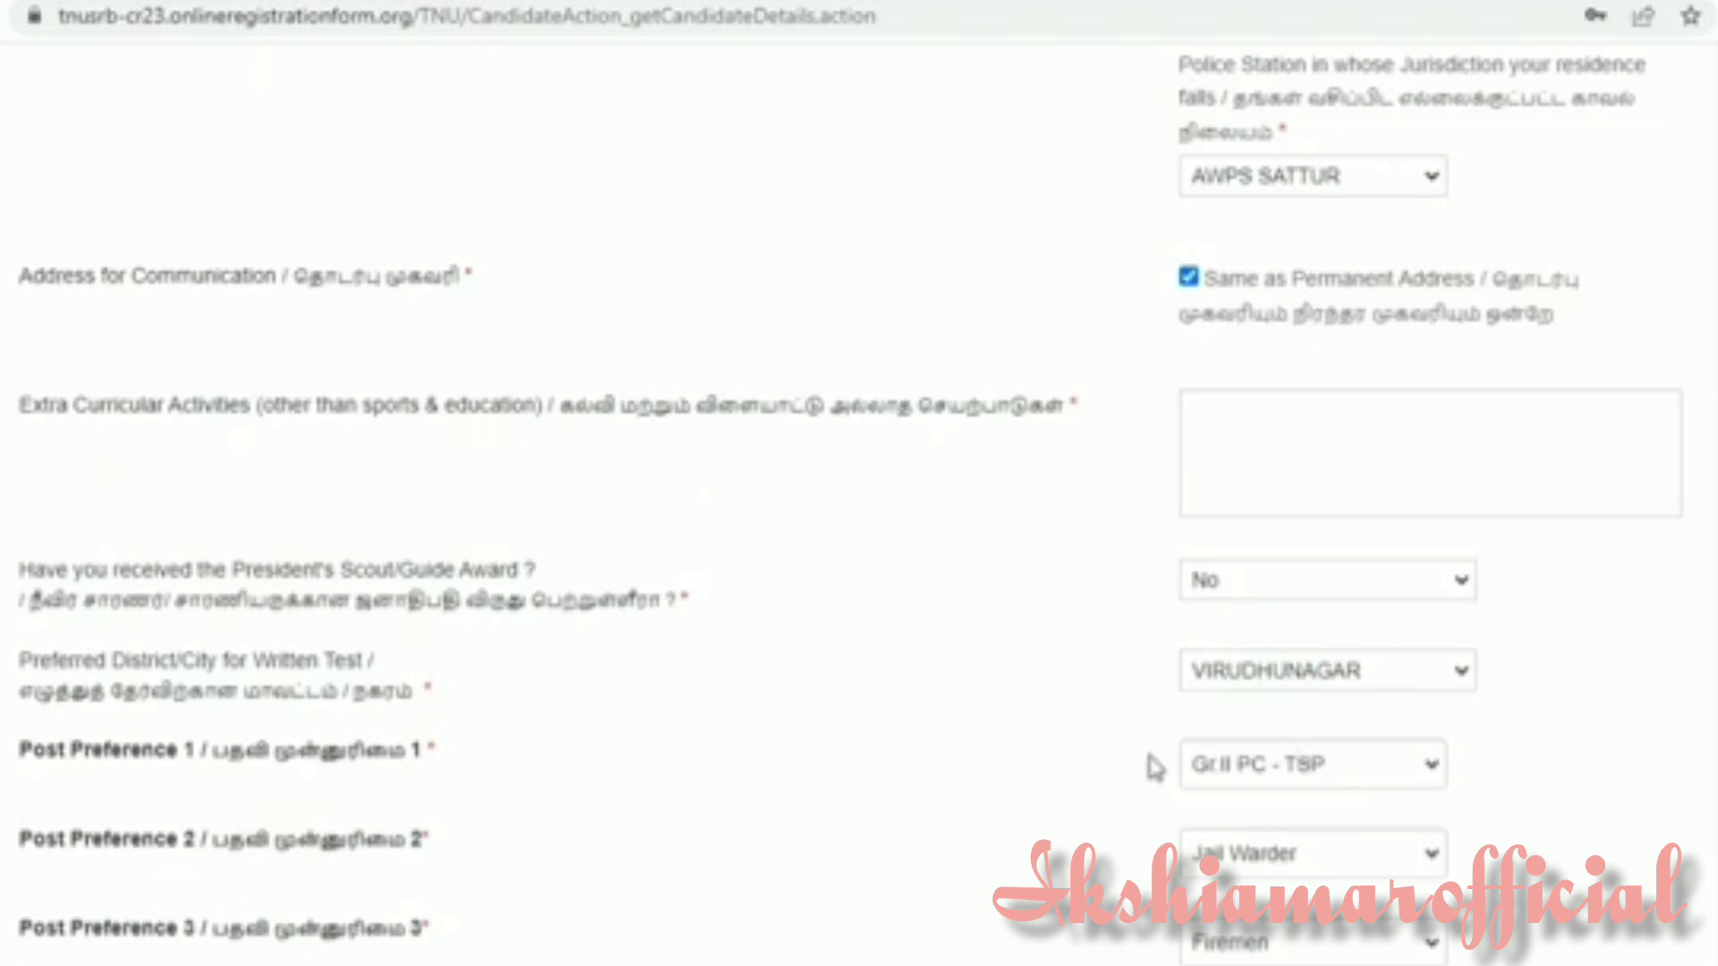
pyautogui.click(1223, 766)
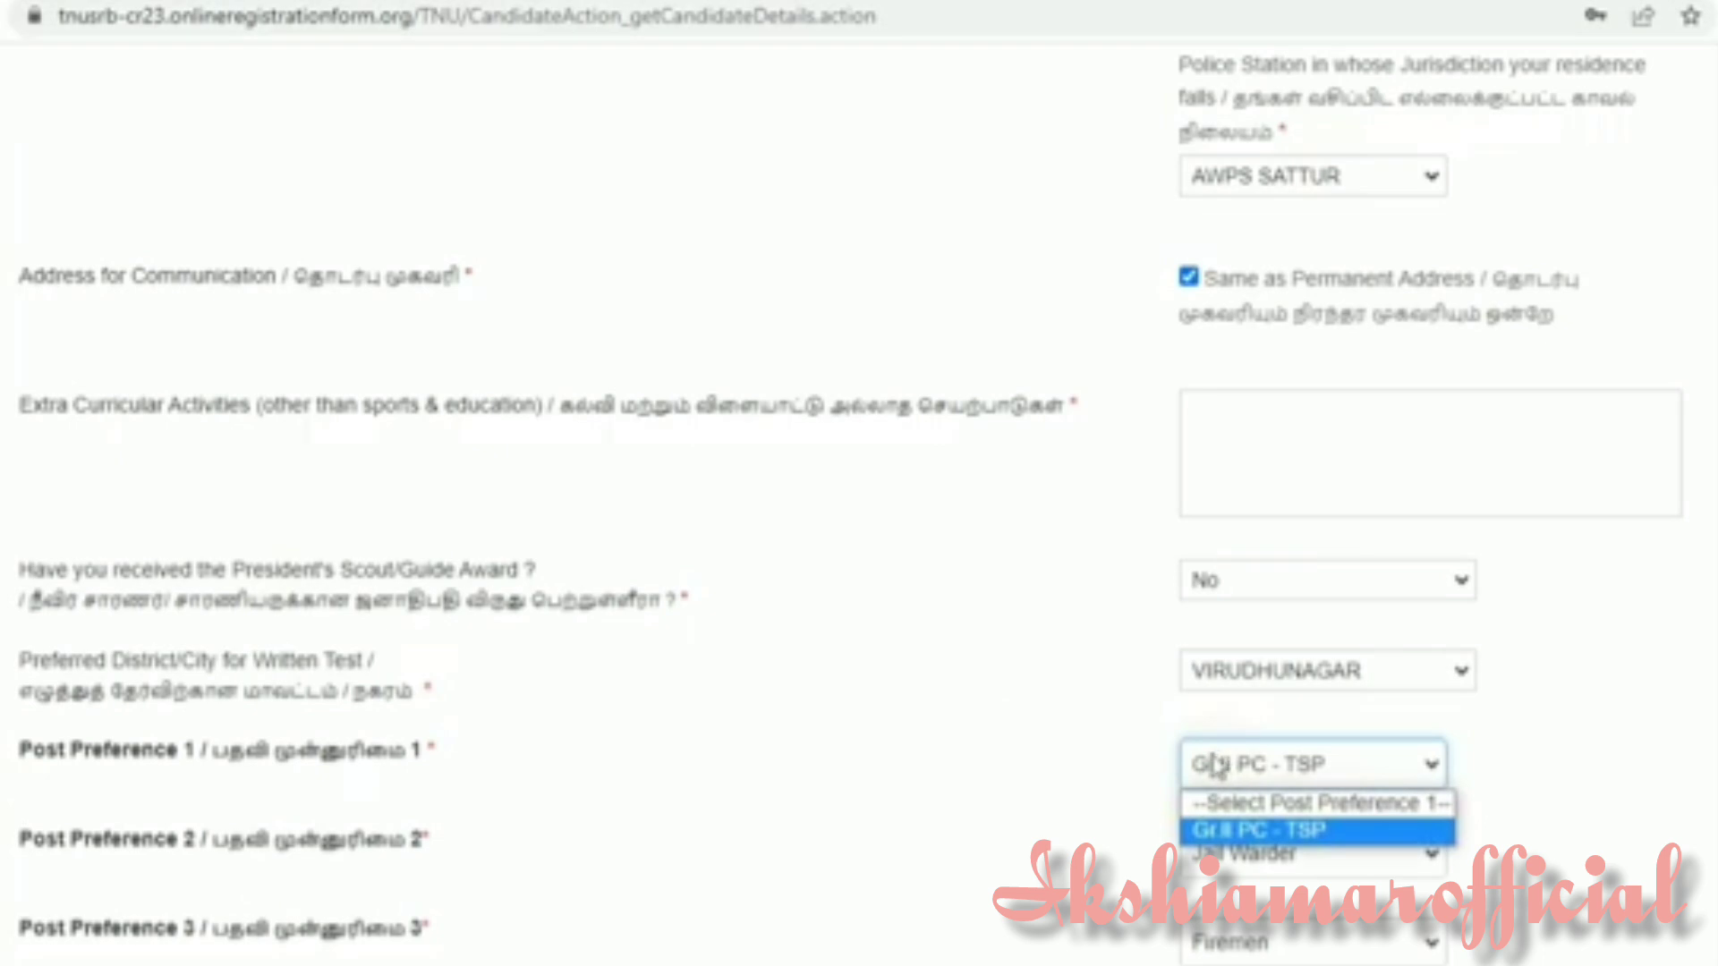
pyautogui.click(1089, 752)
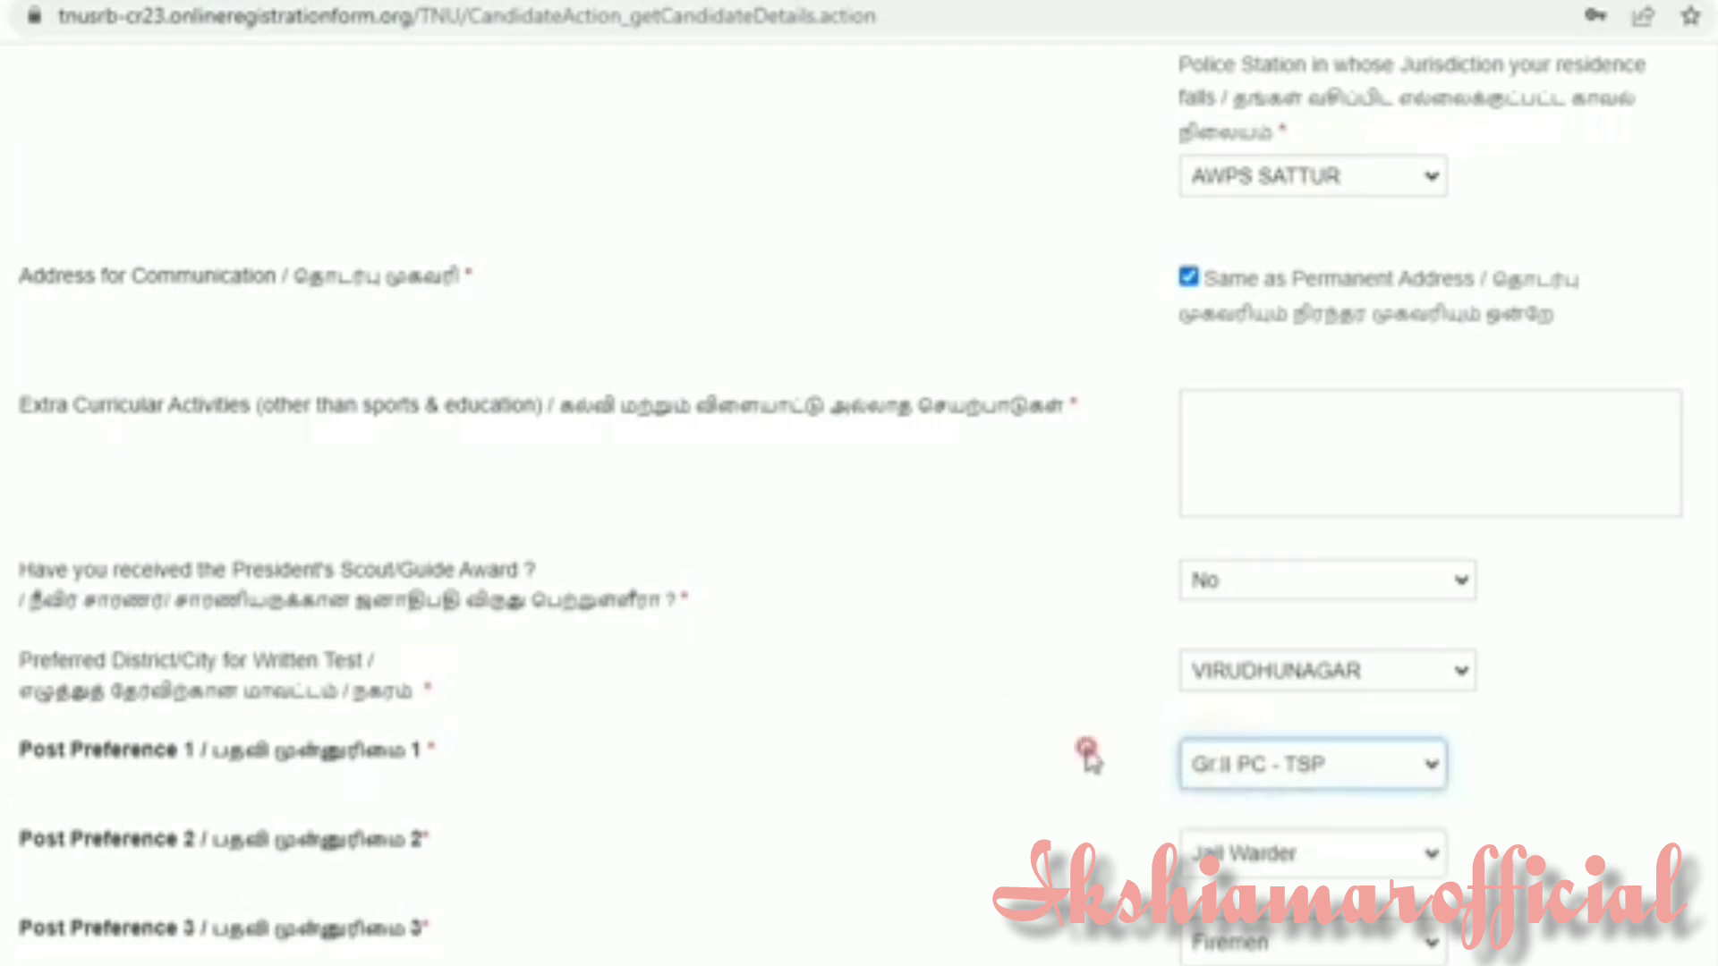
pyautogui.click(1374, 857)
pyautogui.click(1107, 786)
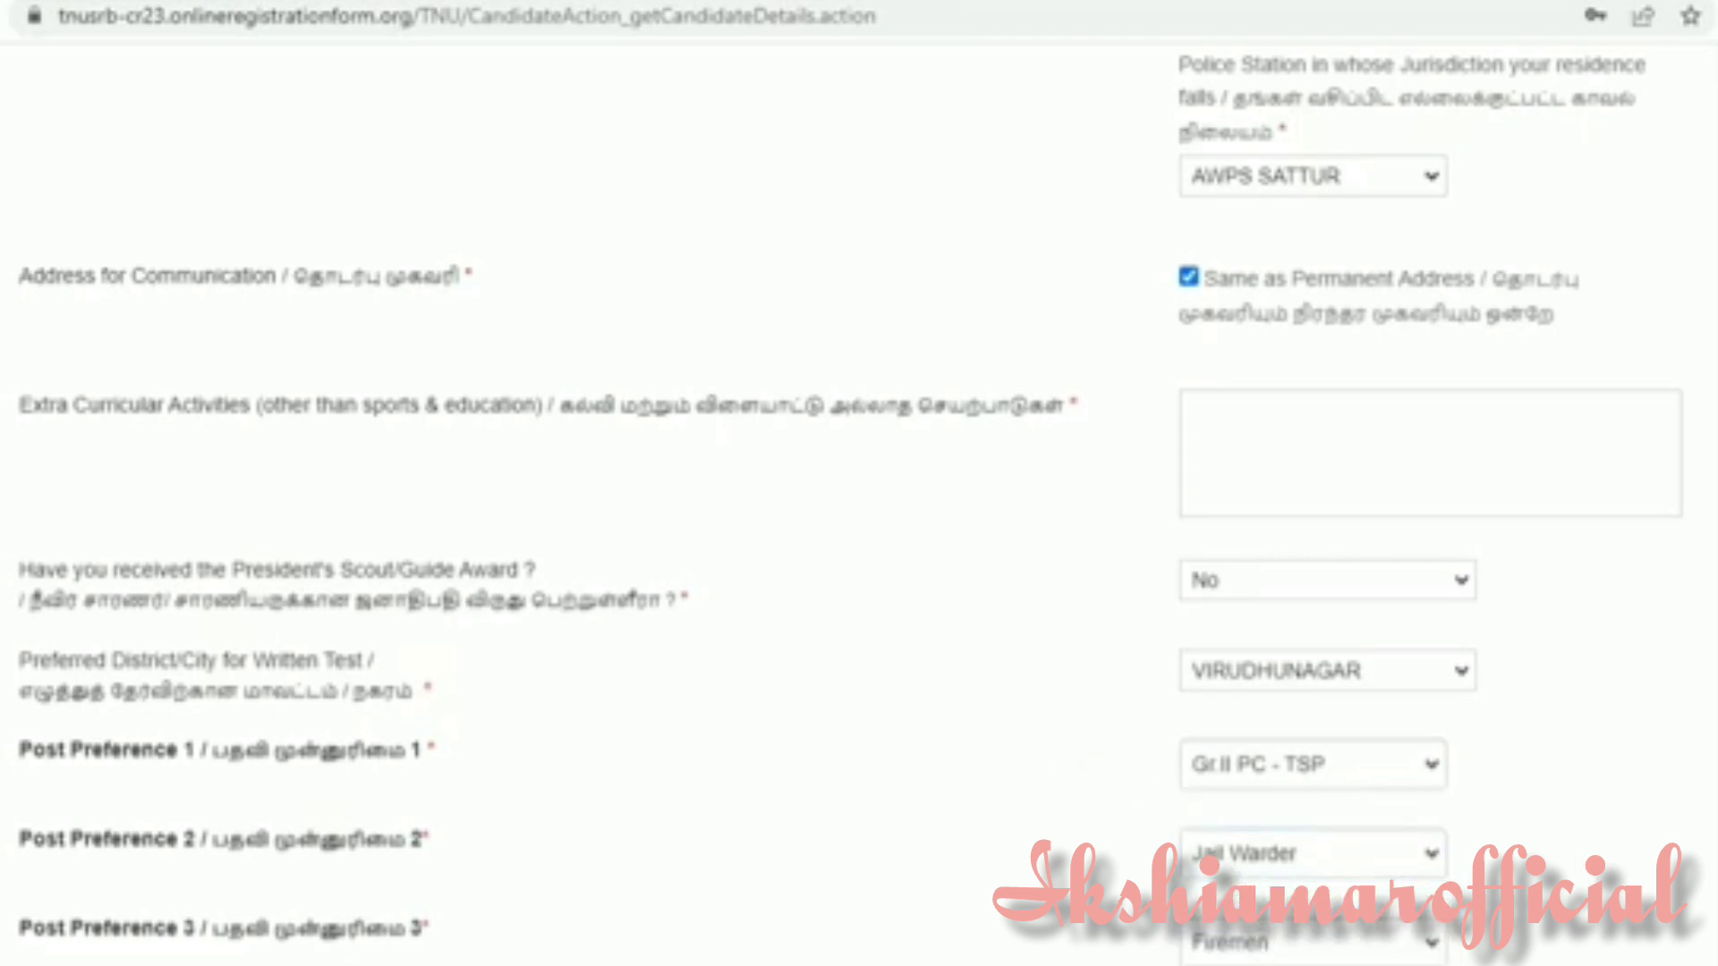
# - Keep March 2014 as the passing month, the existing board, and marksheet date 23-May-2014
pyautogui.scroll(-2, 859, 501)
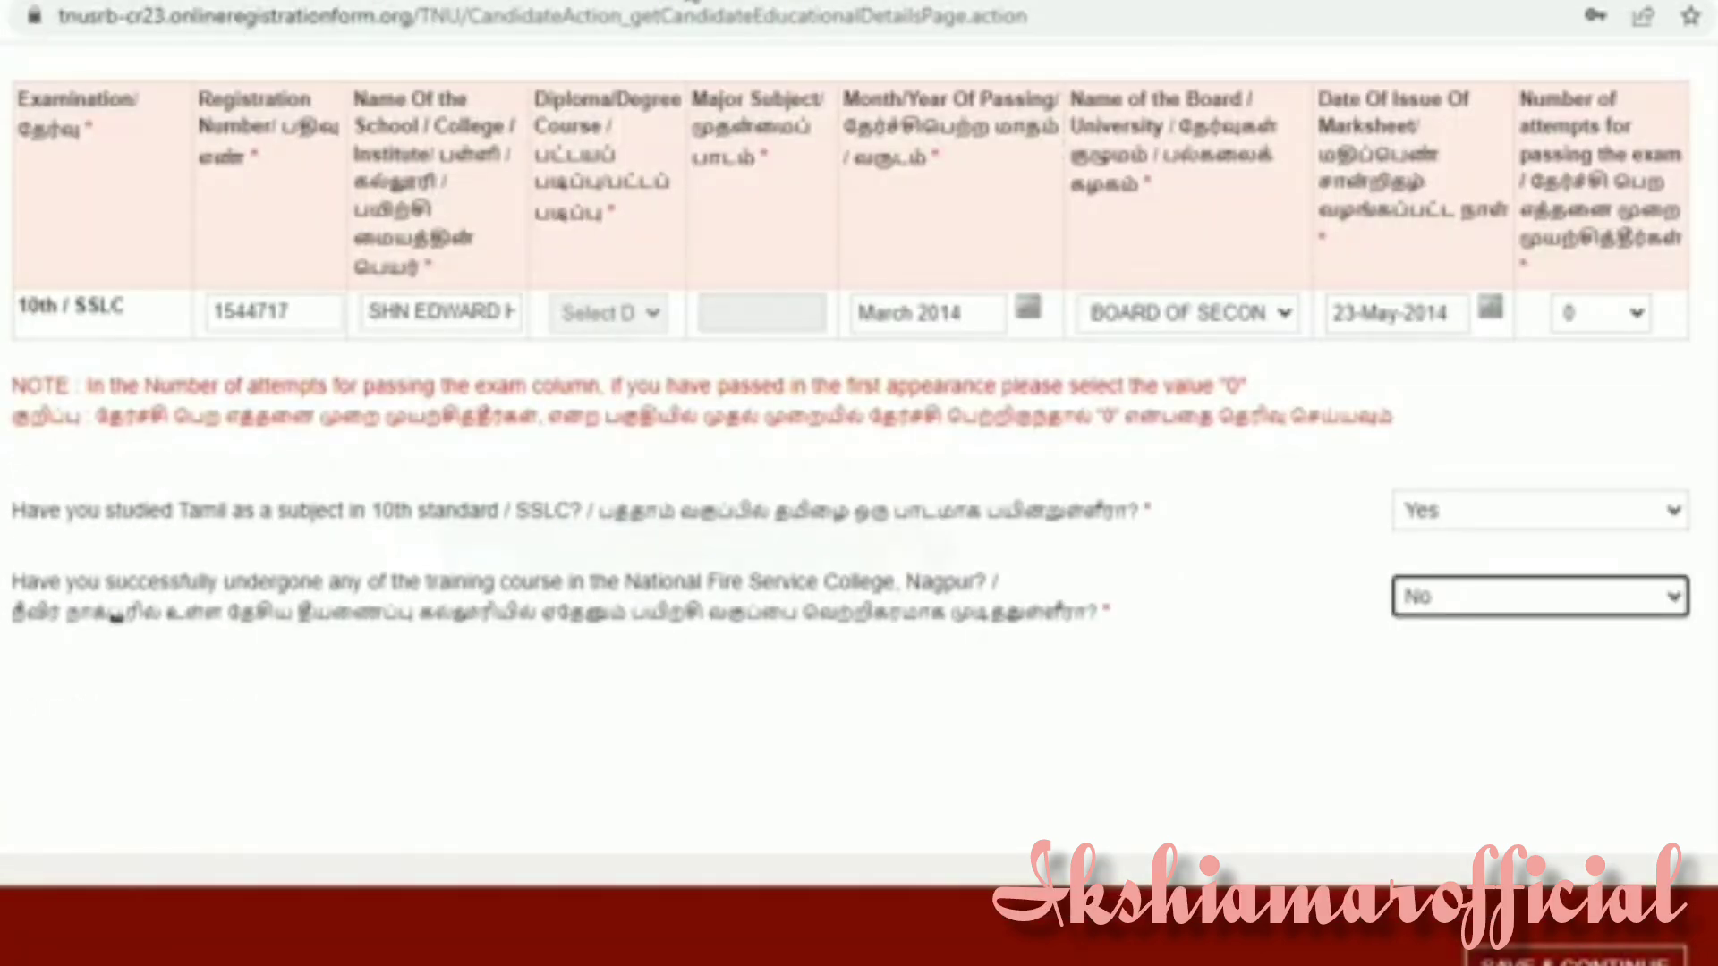
pyautogui.scroll(6, 116, 617)
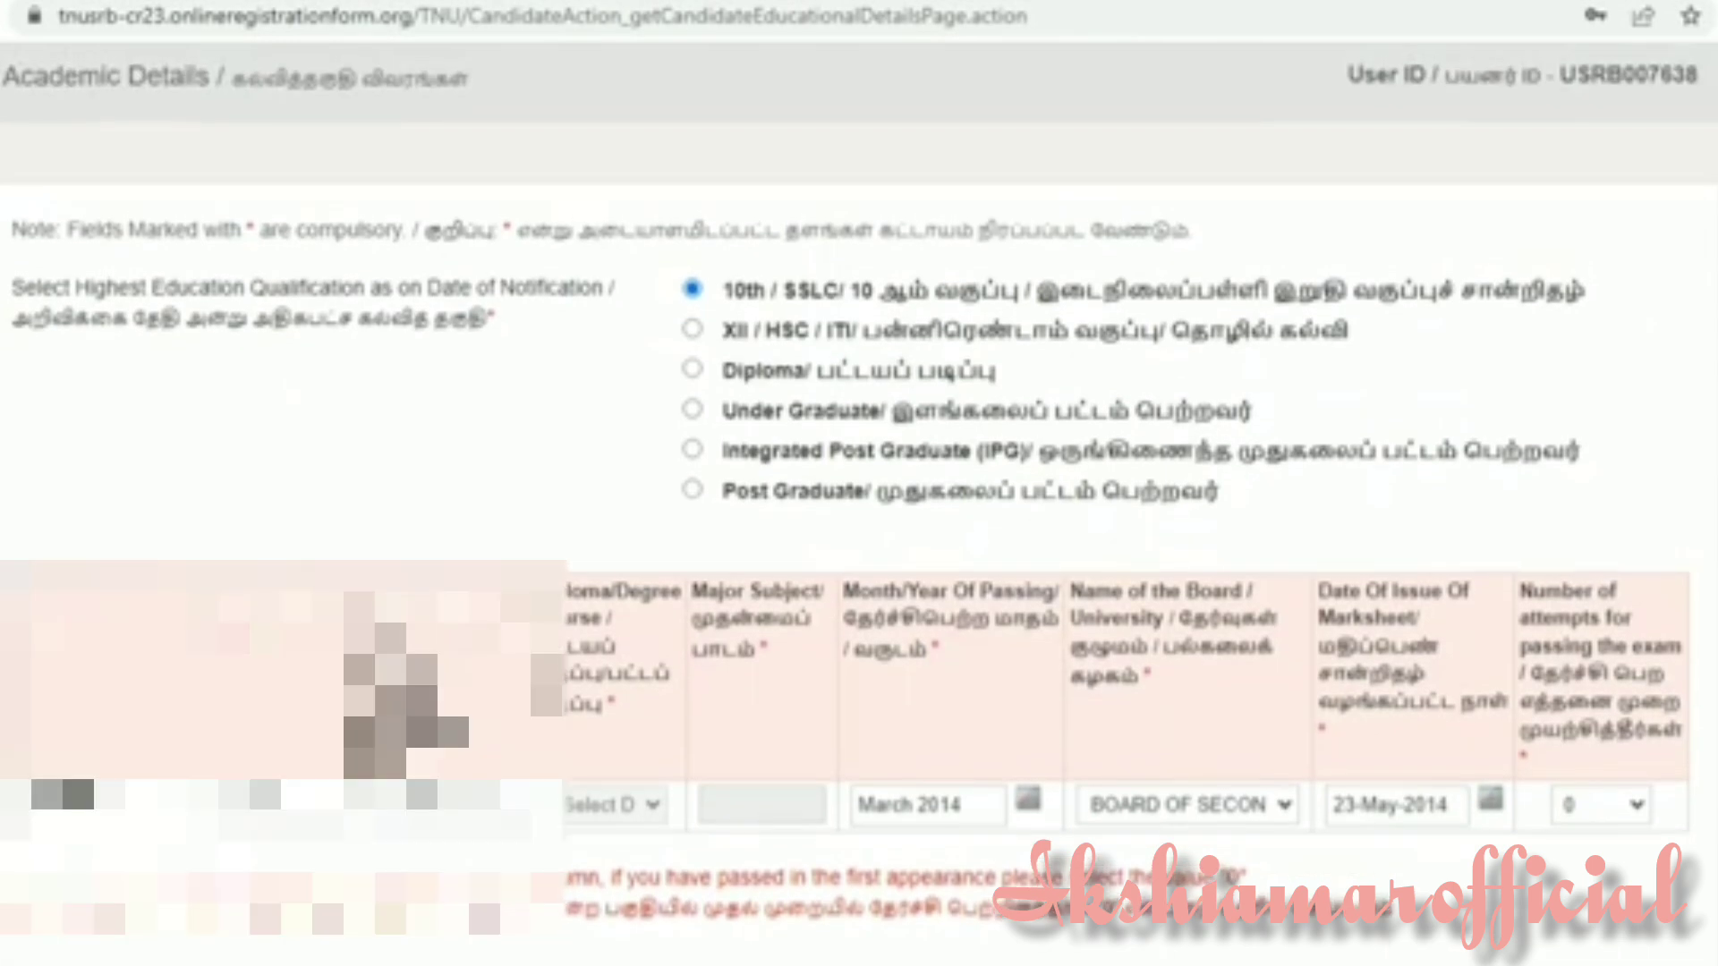
pyautogui.scroll(-1, 859, 510)
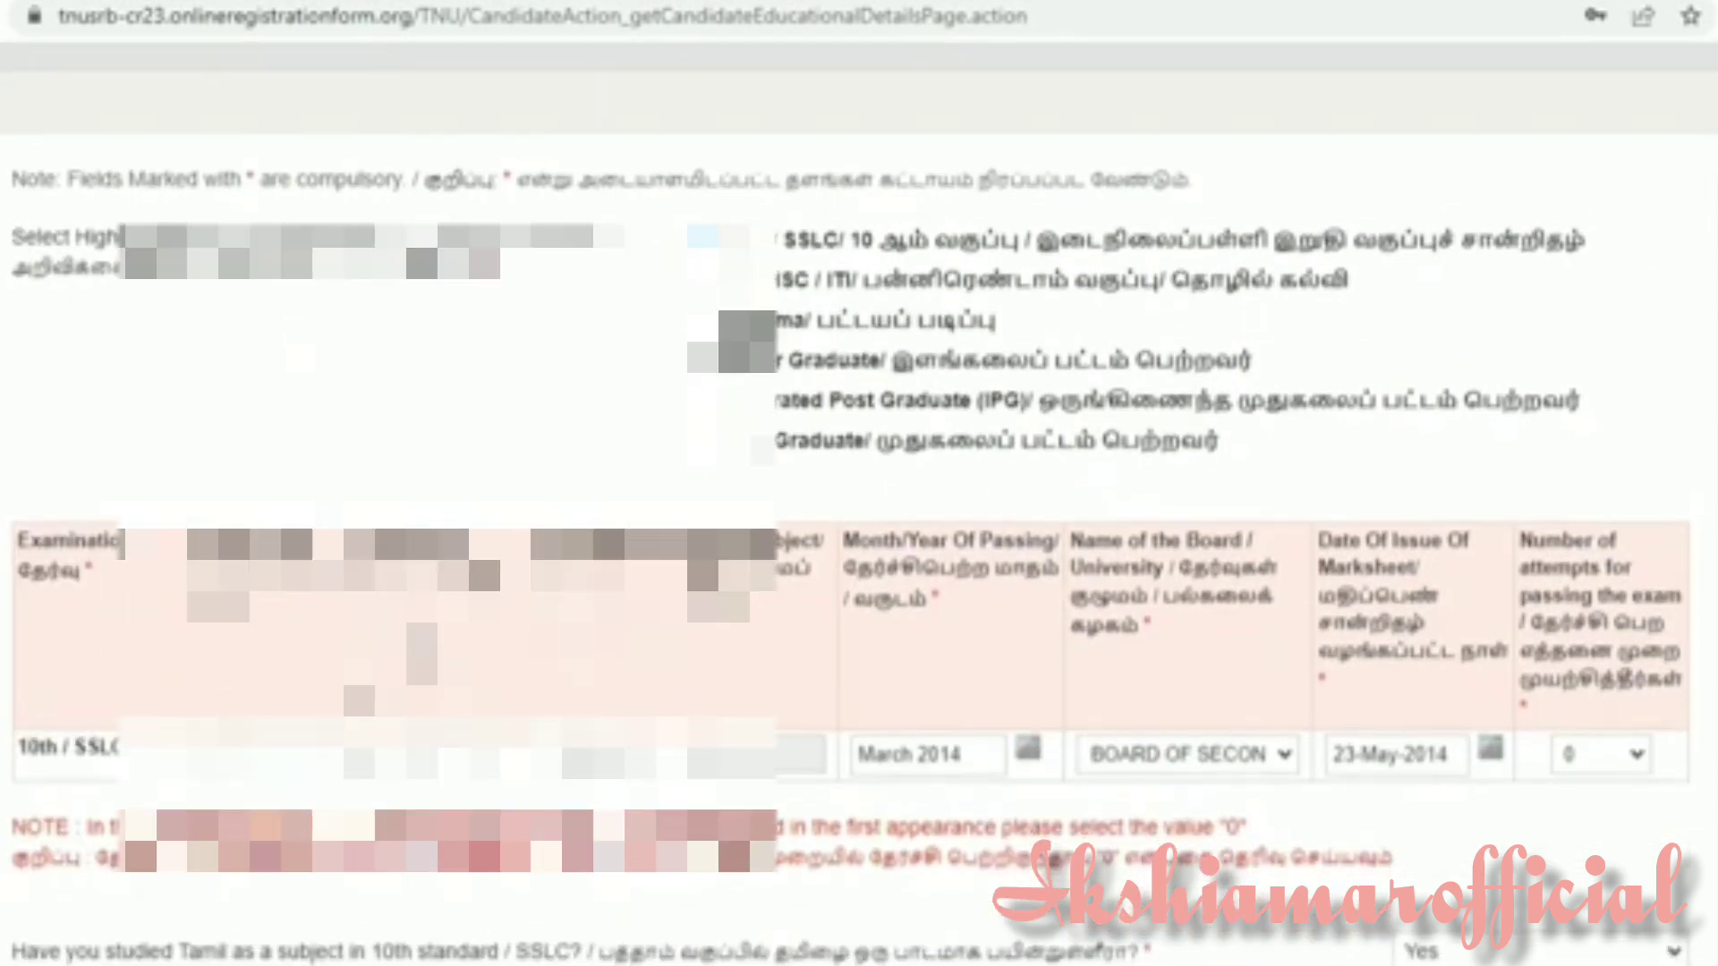
pyautogui.scroll(-1, 859, 510)
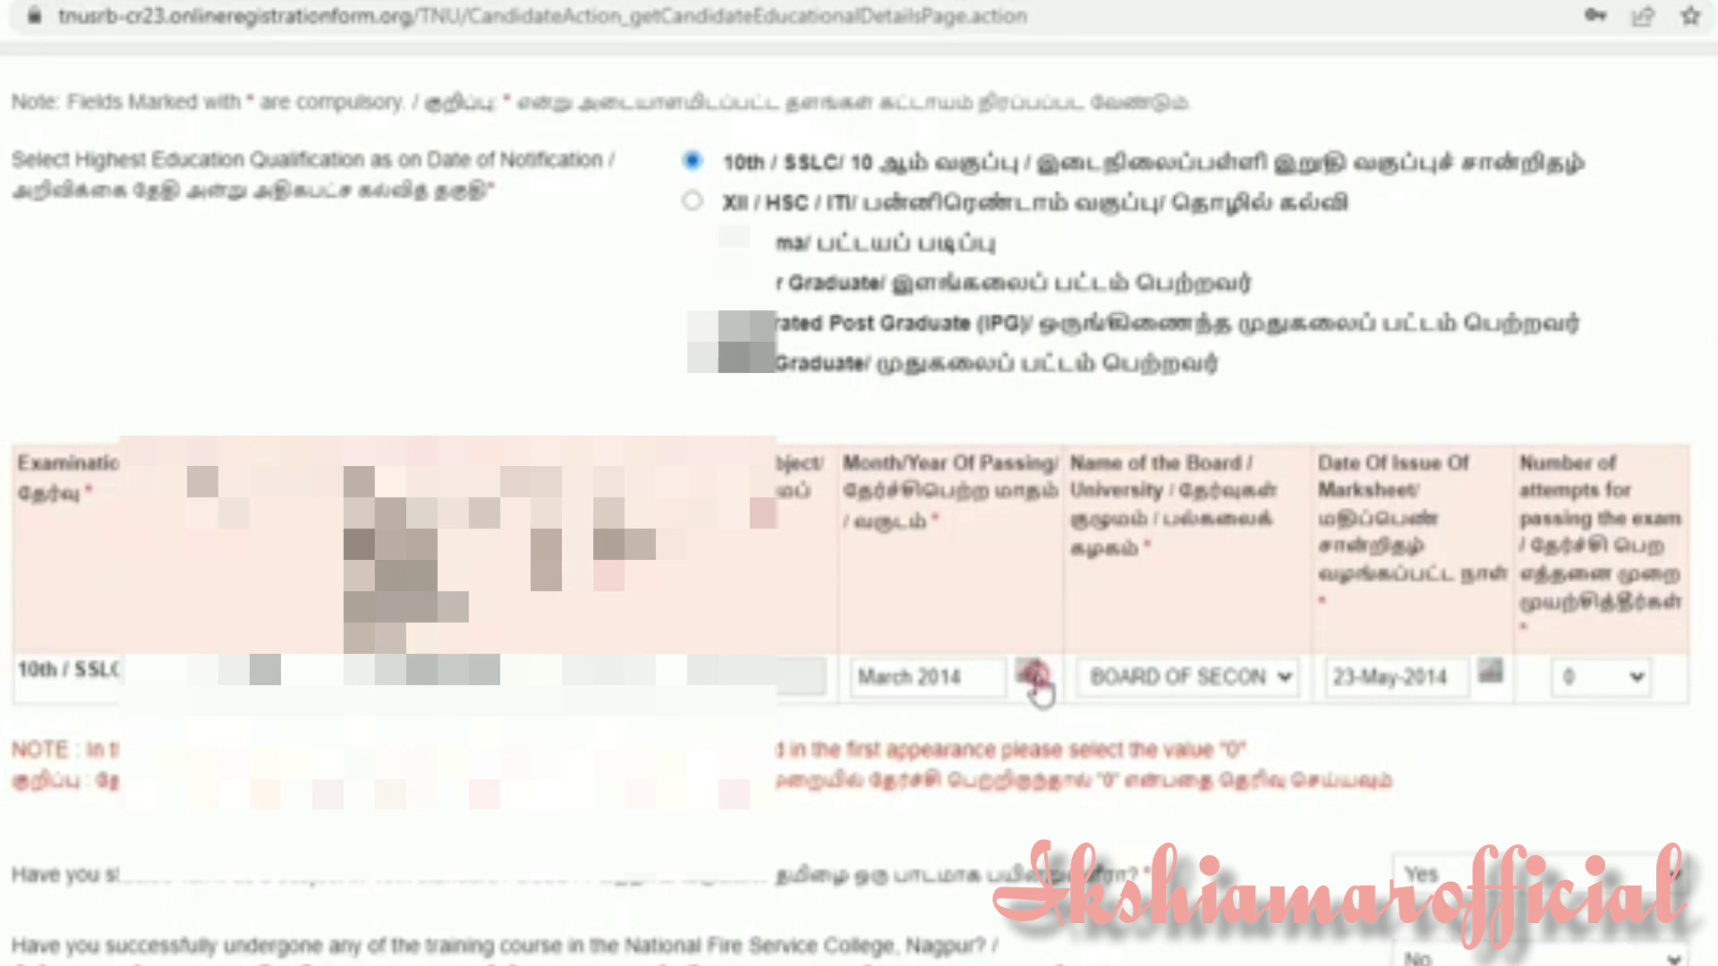
pyautogui.click(1038, 685)
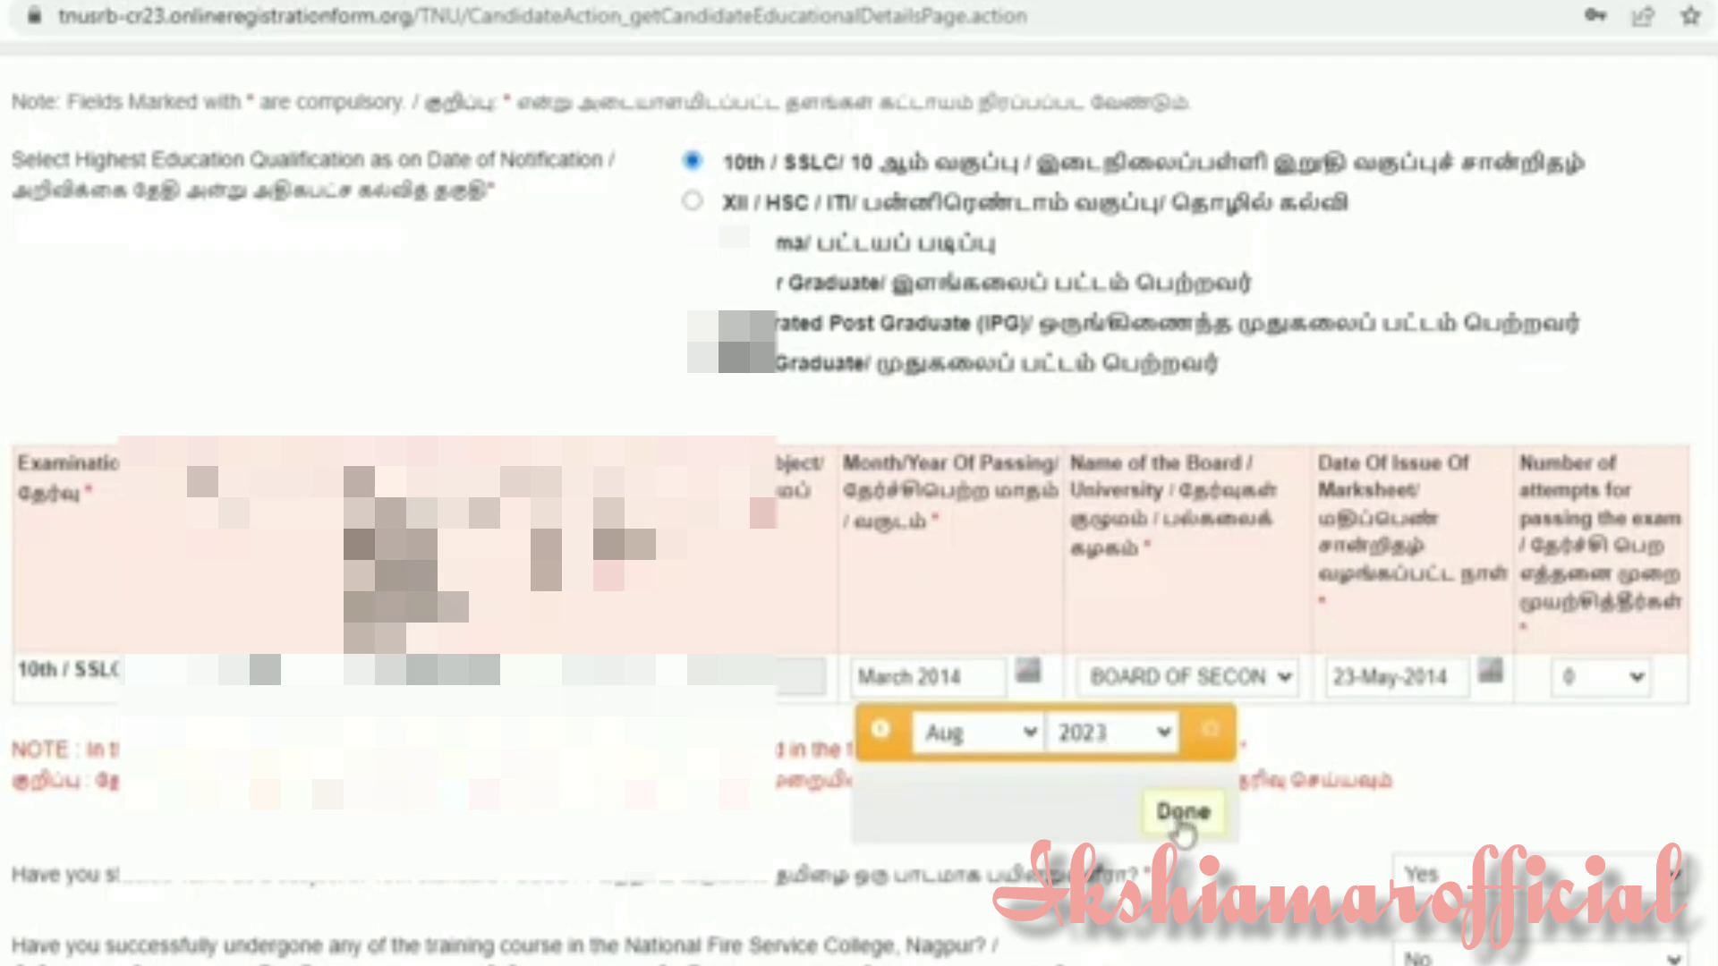
pyautogui.click(1299, 735)
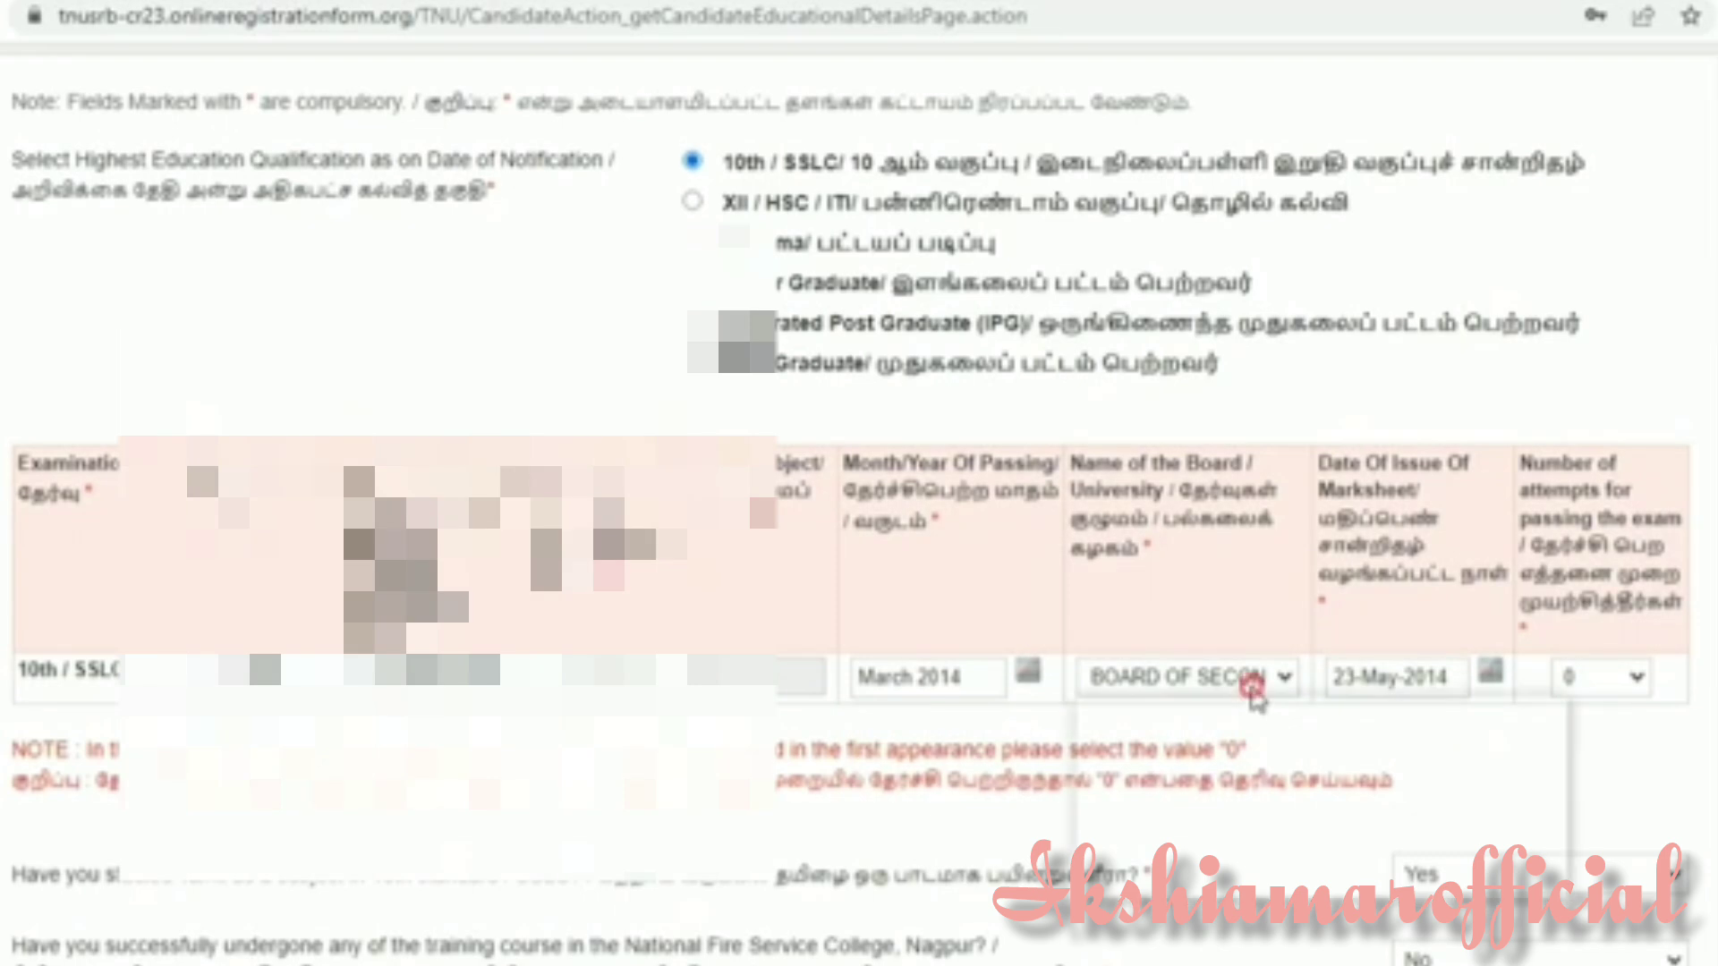
pyautogui.click(1255, 700)
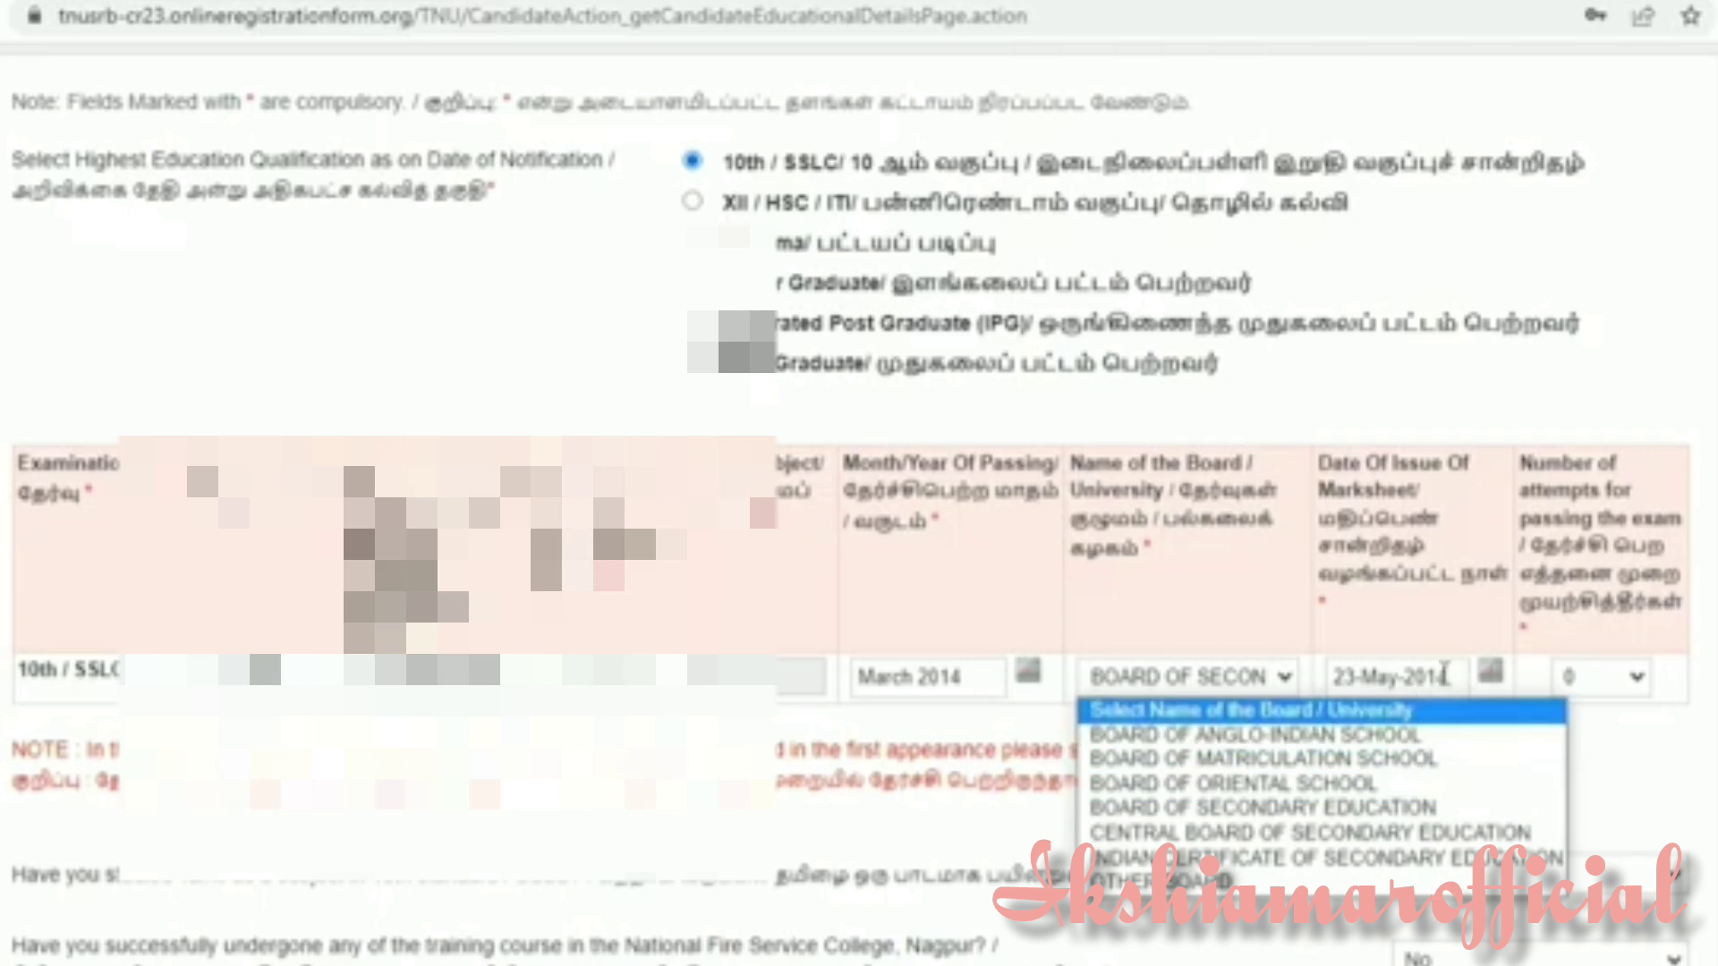
pyautogui.click(1437, 606)
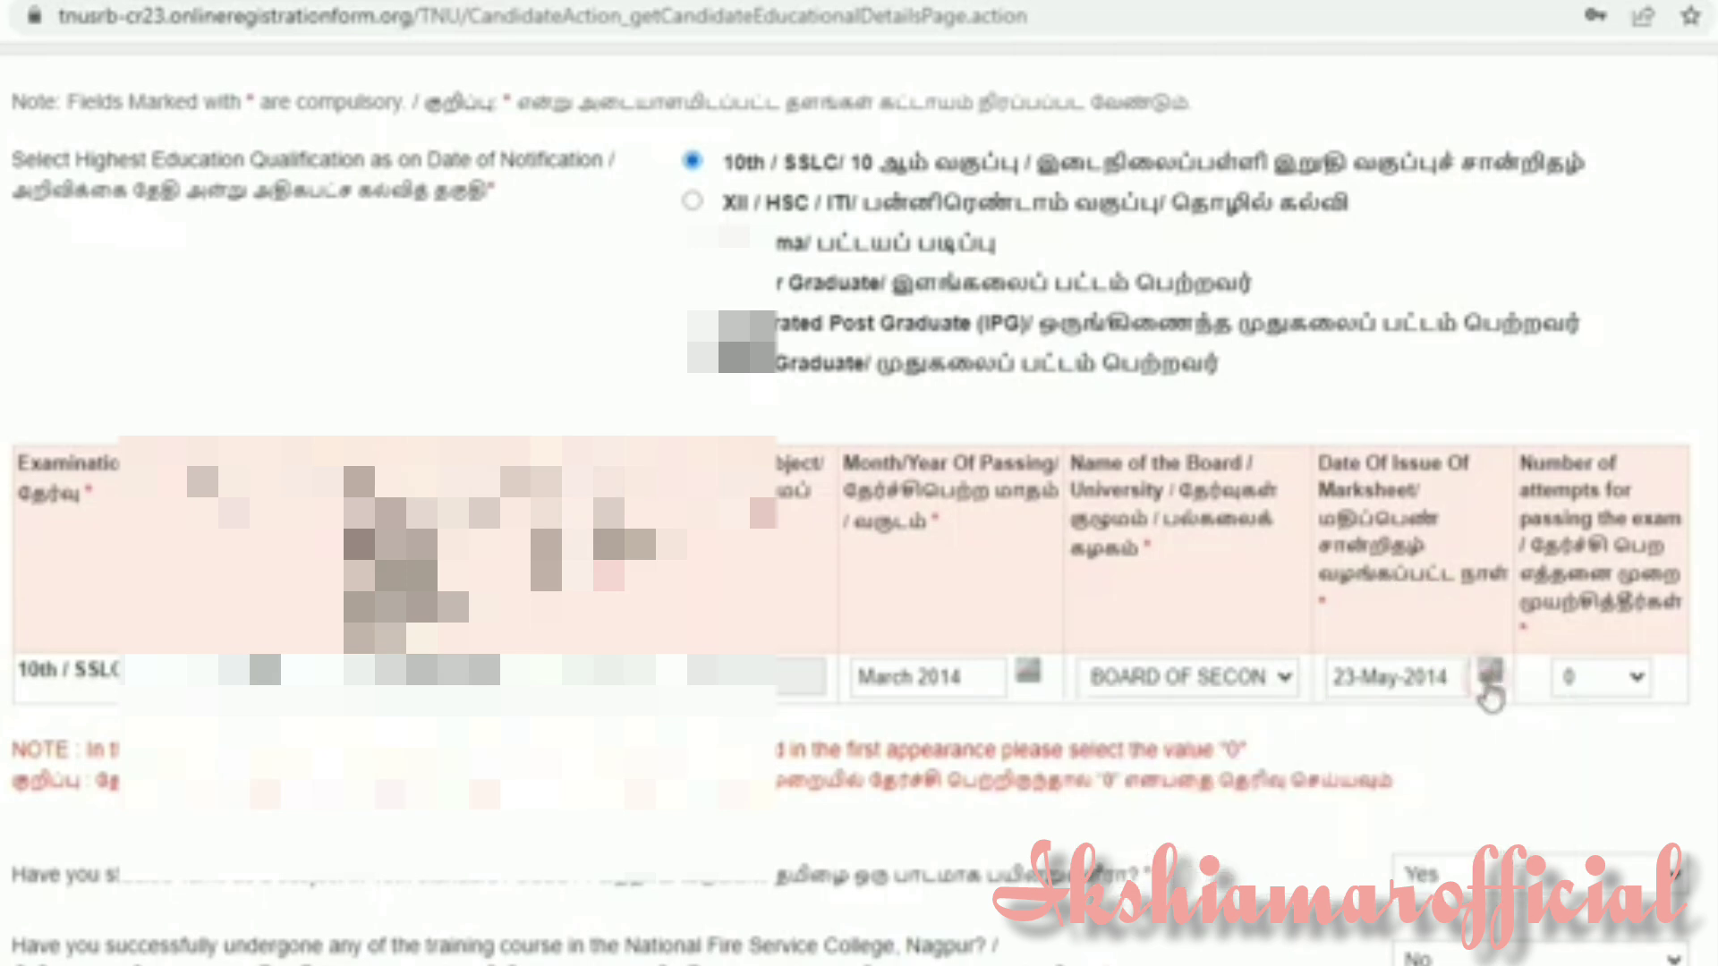
pyautogui.click(1487, 680)
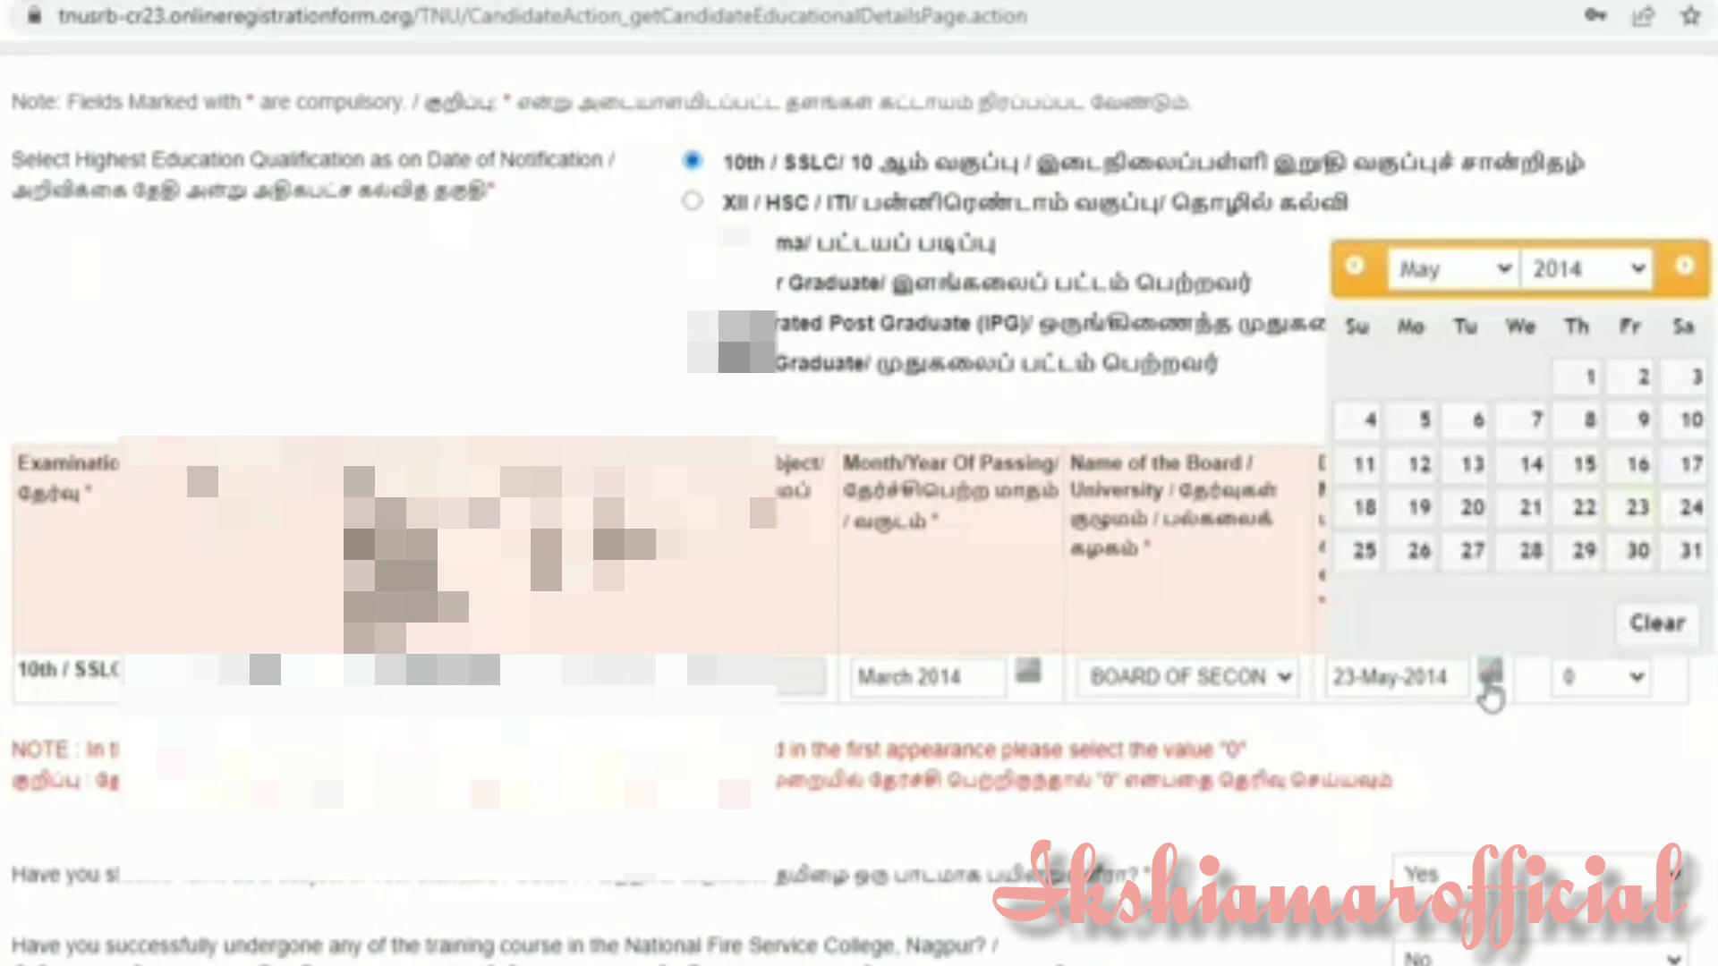
pyautogui.click(1464, 740)
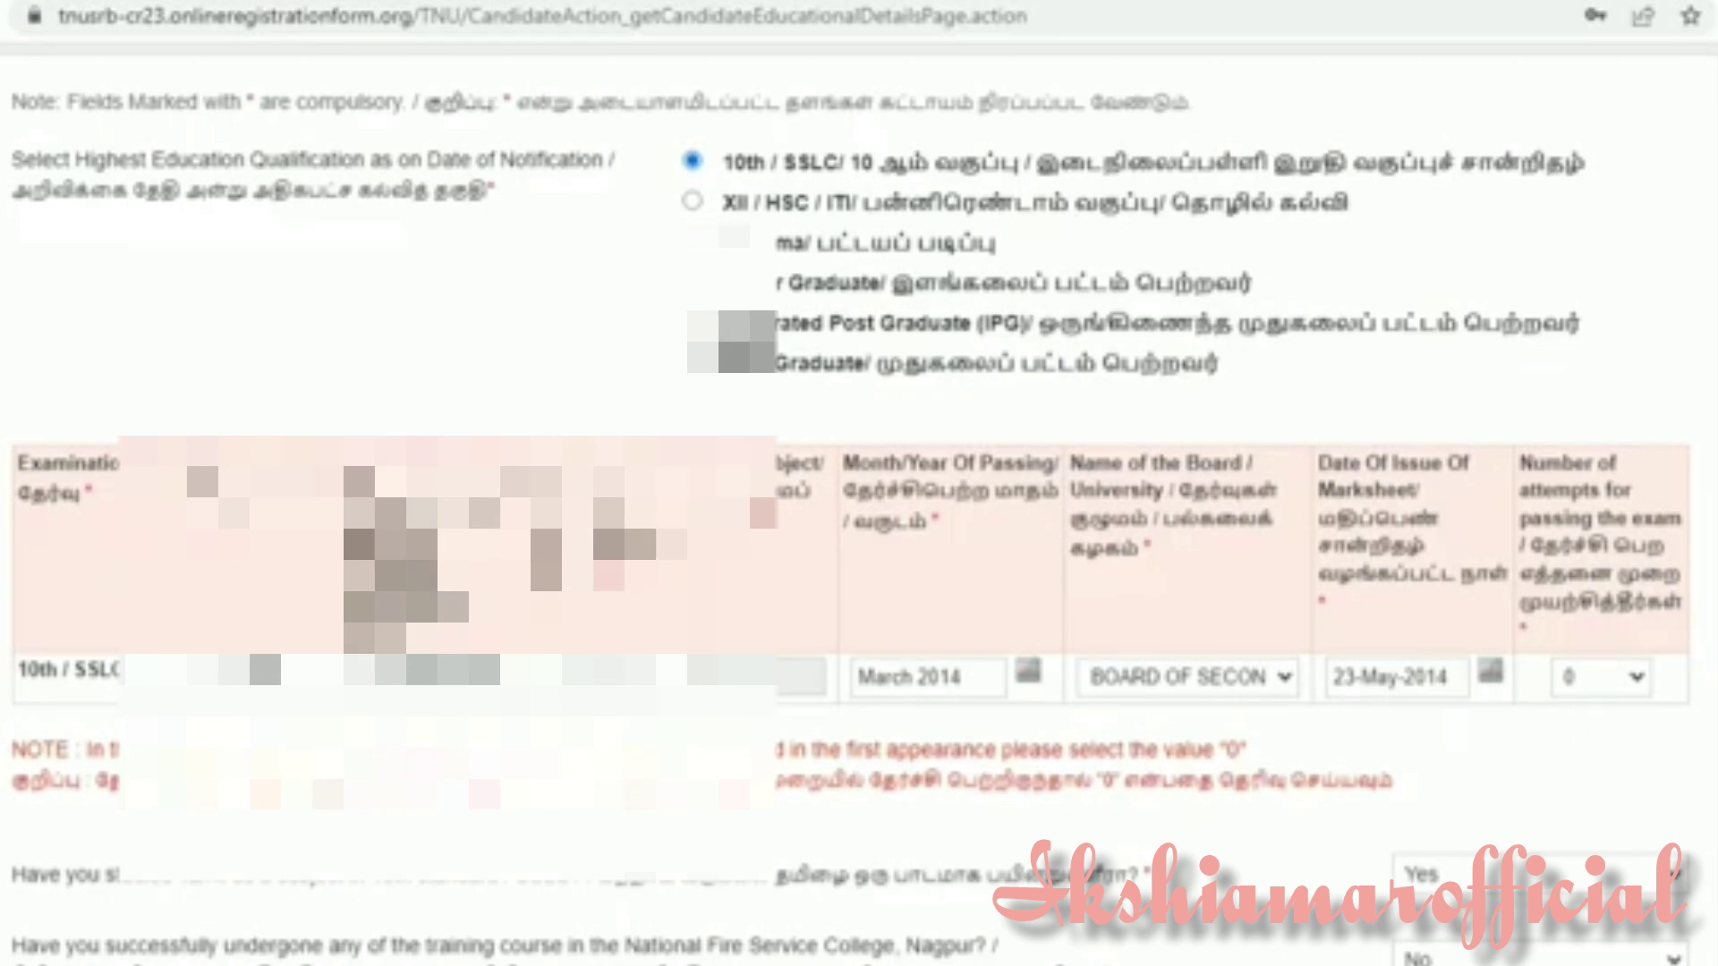
# - Answer Yes to studying Tamil in 10th and No to the Fire Service College question
pyautogui.scroll(-2, 878, 719)
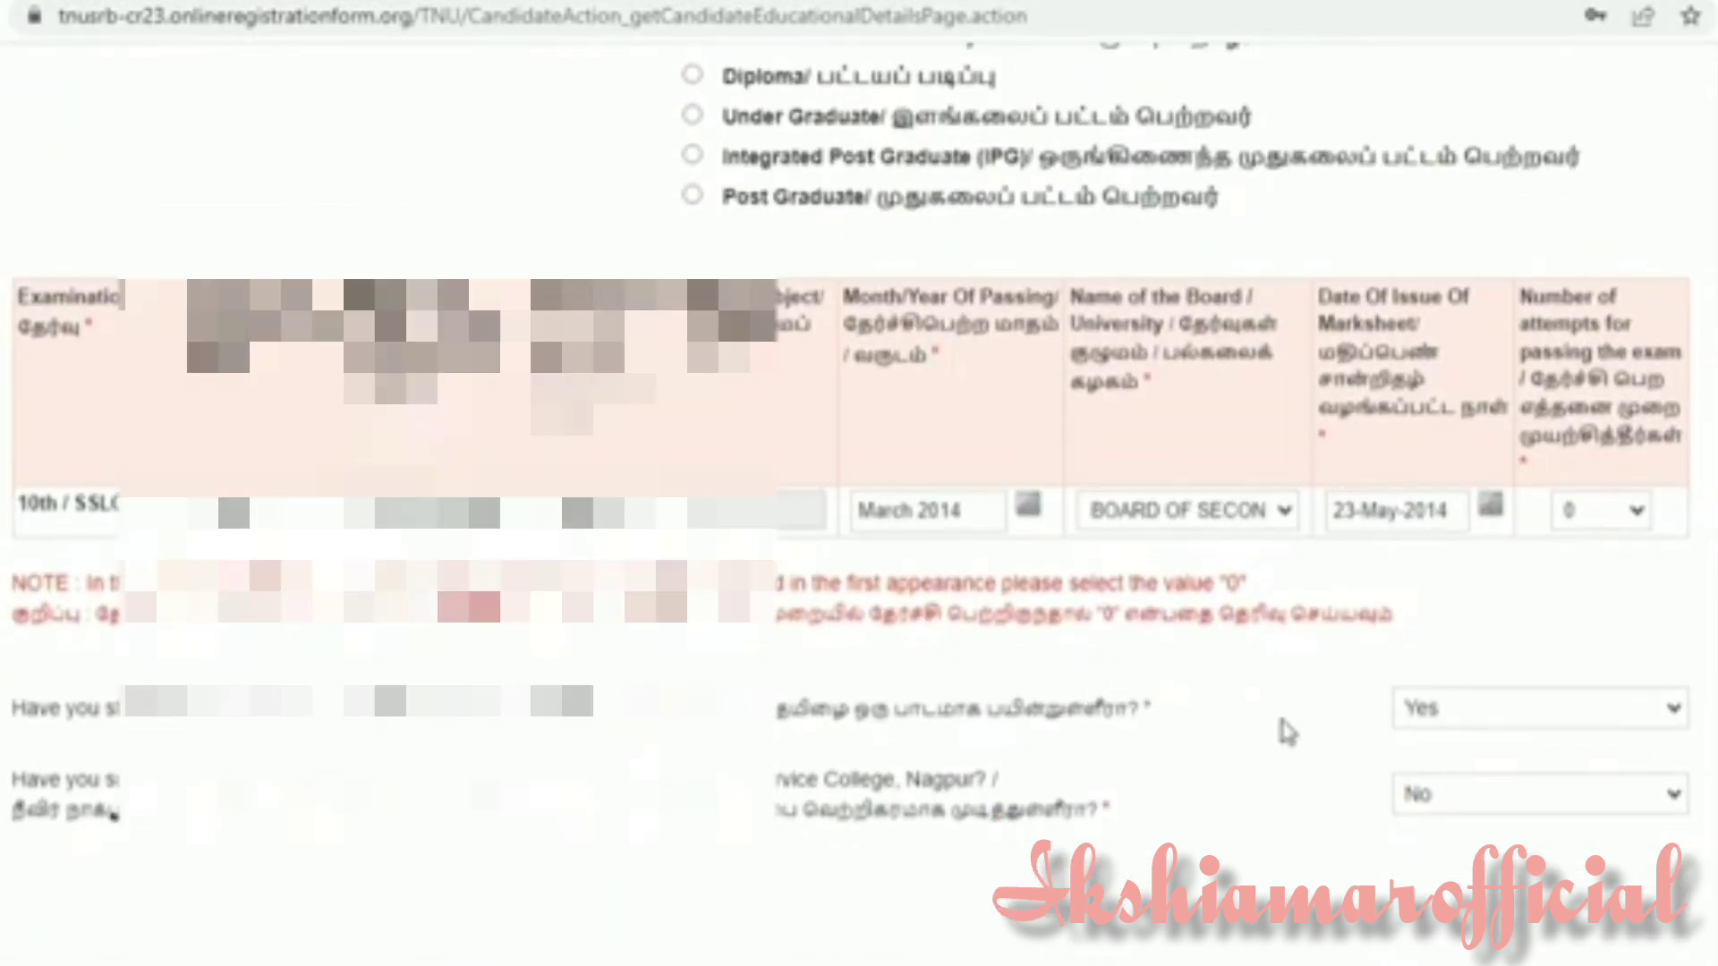
pyautogui.click(1431, 711)
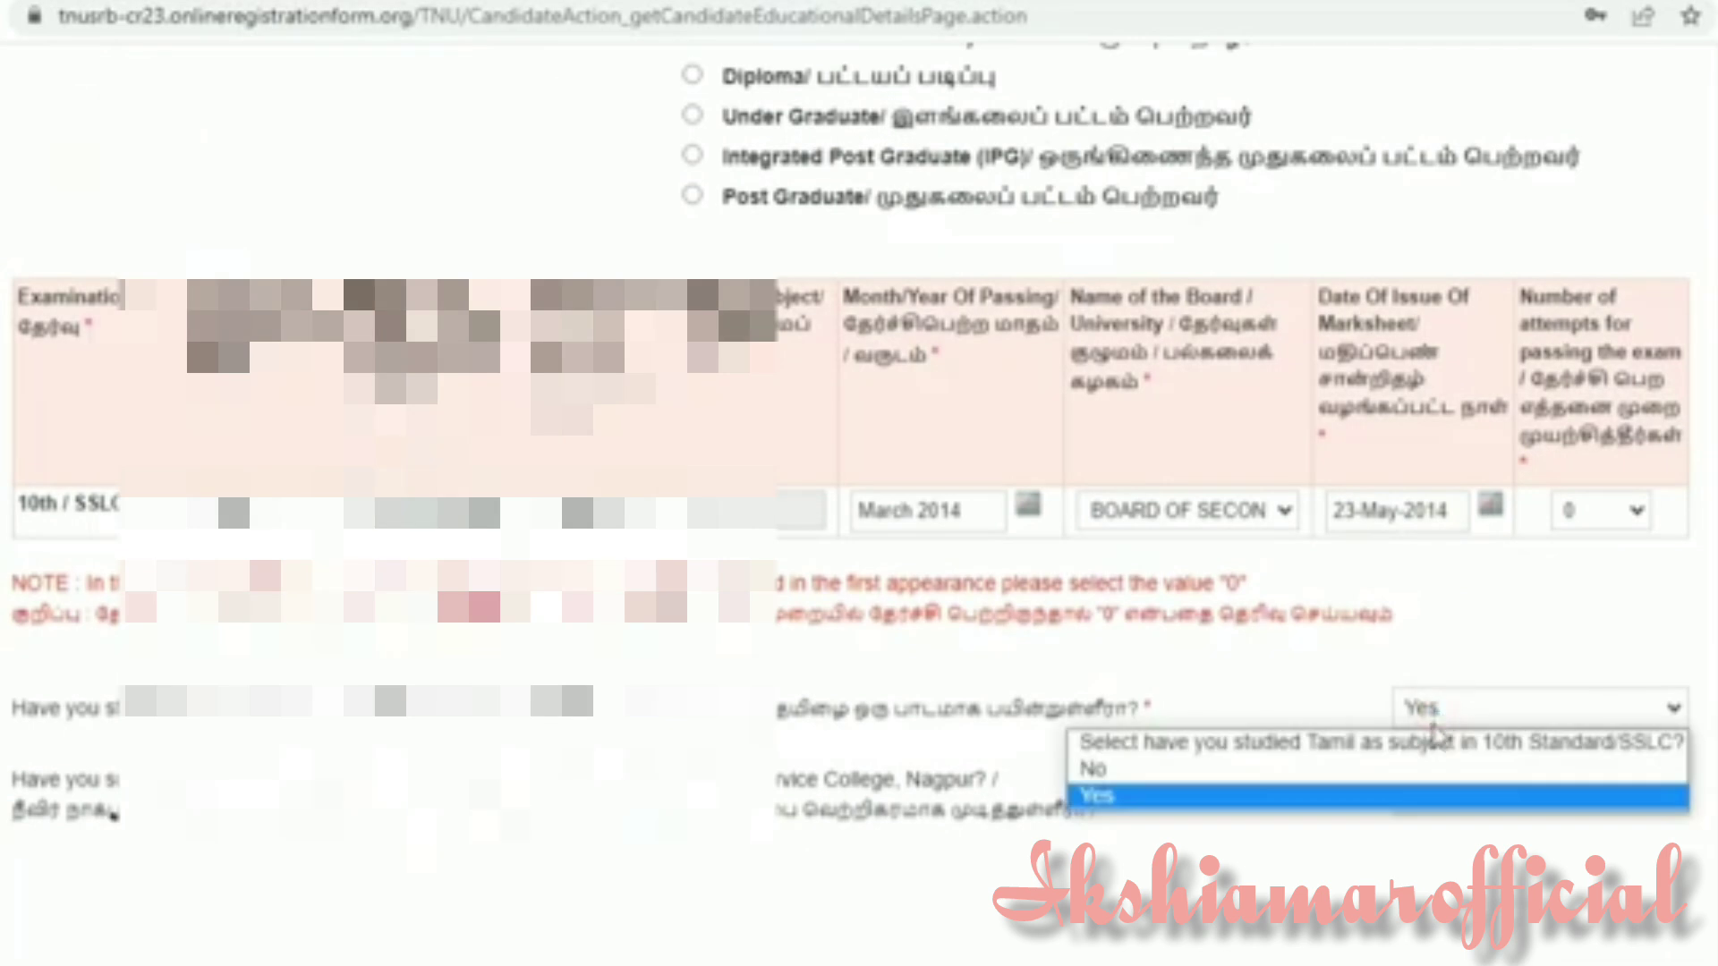
pyautogui.click(1369, 845)
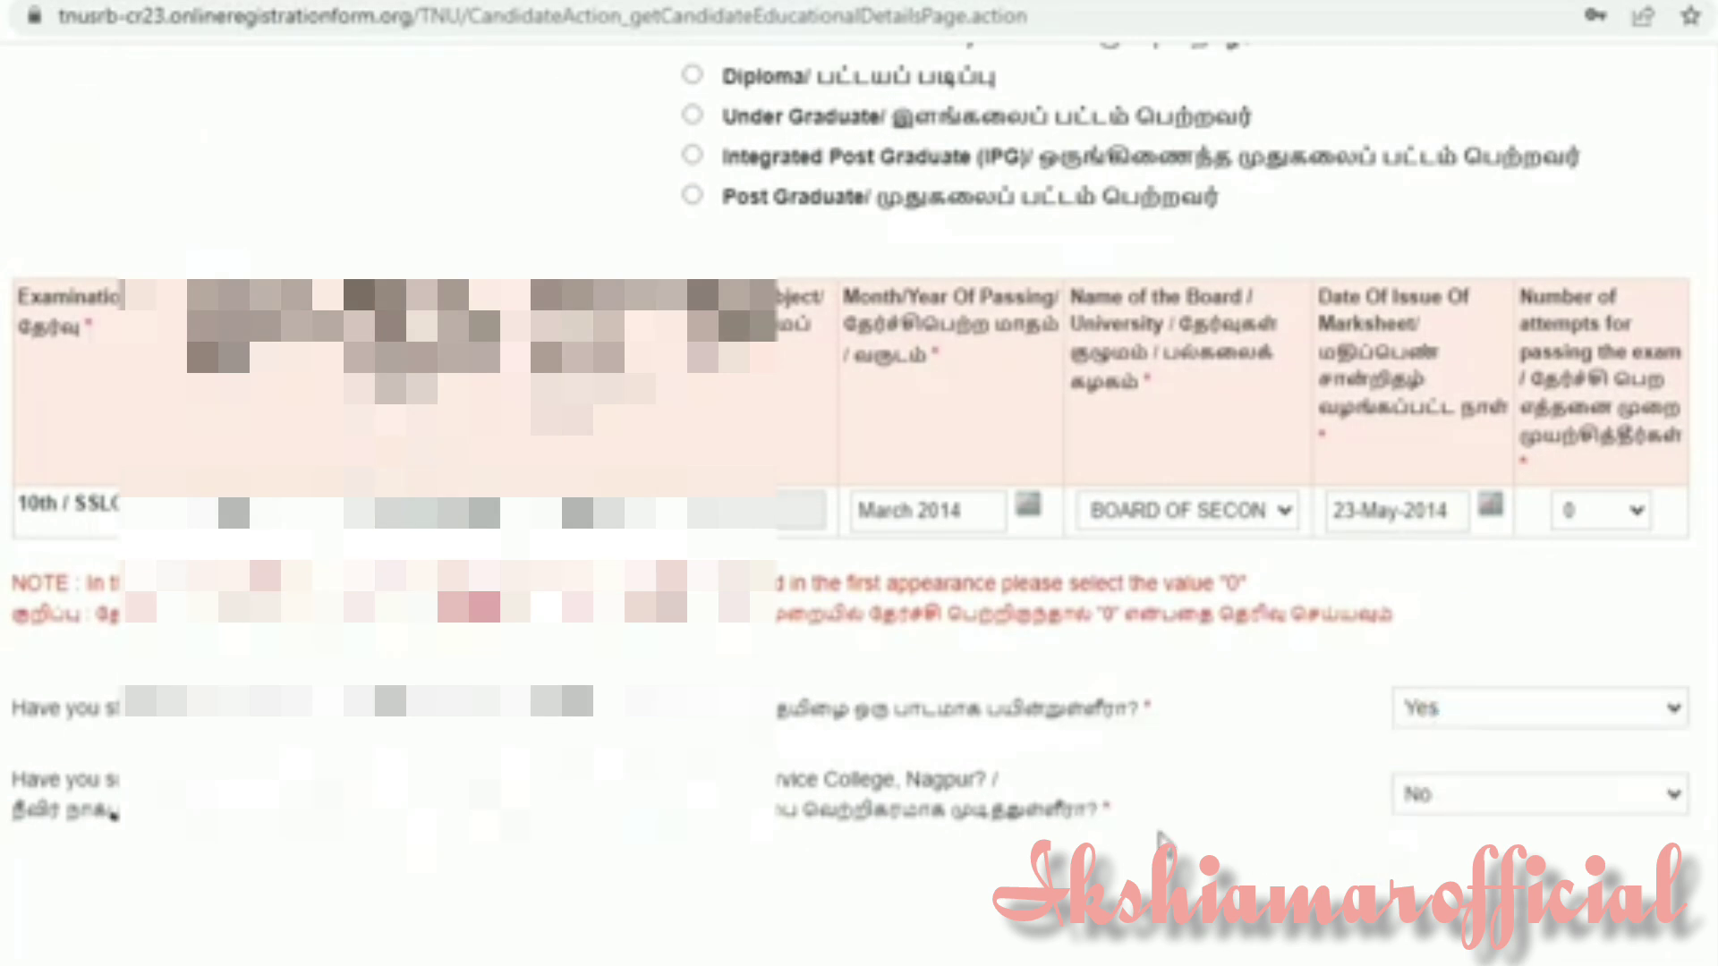
pyautogui.click(1521, 806)
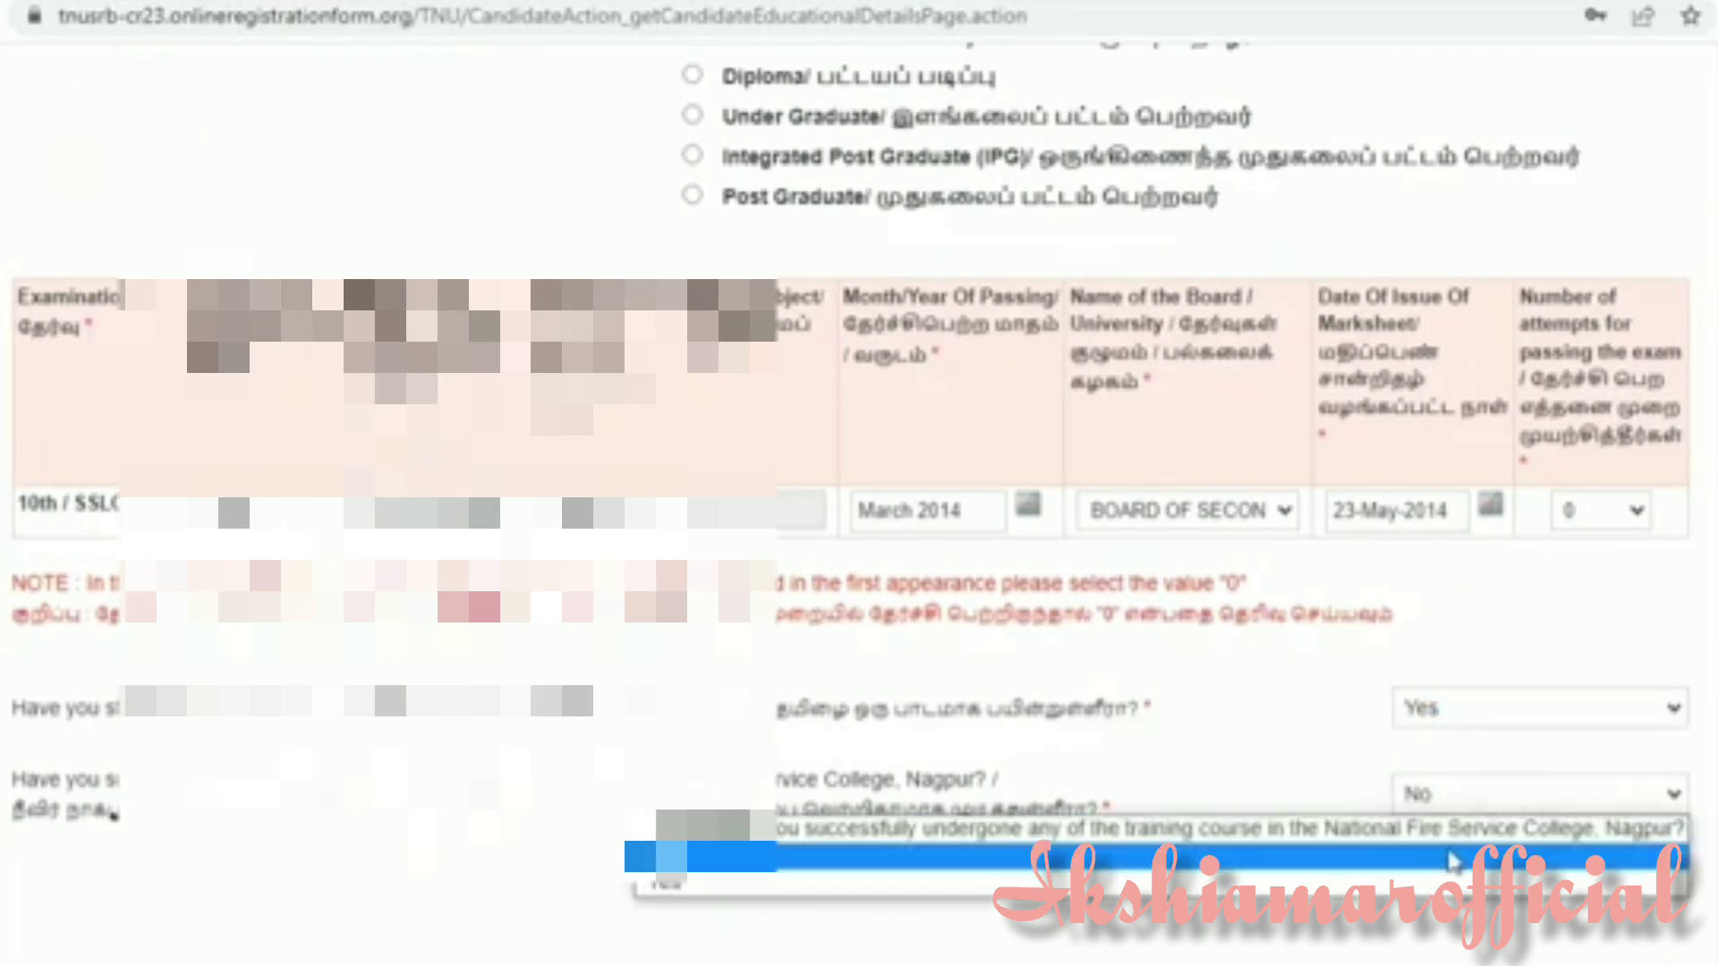
pyautogui.click(1435, 931)
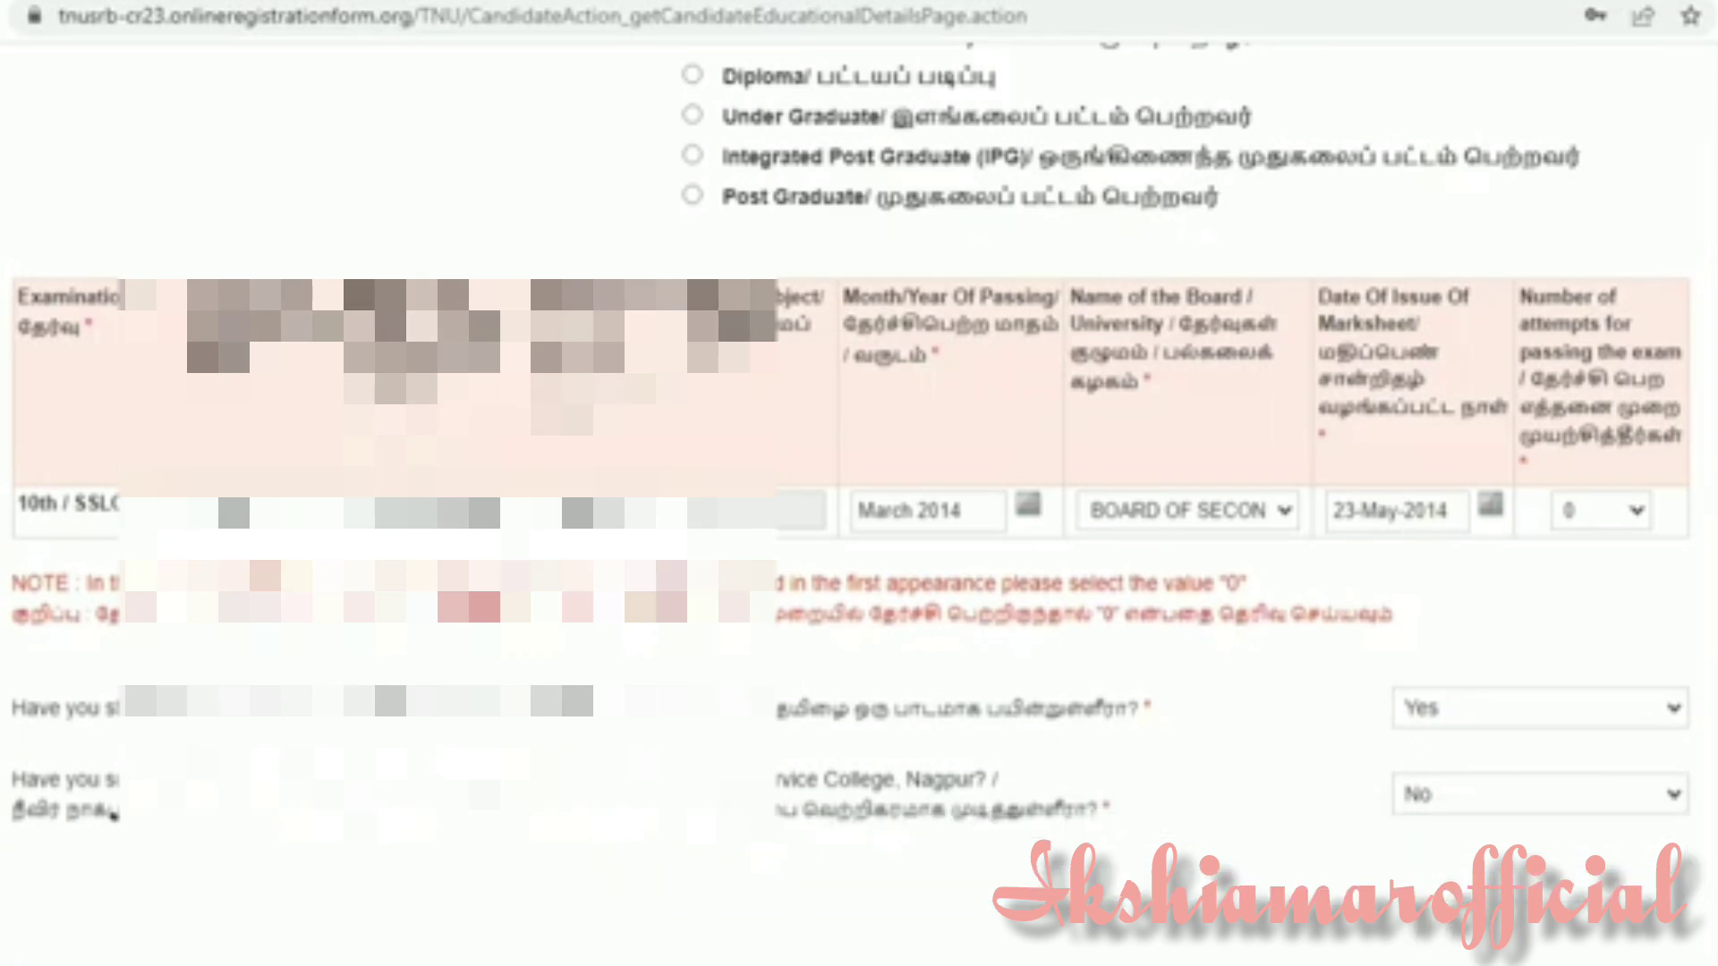
pyautogui.scroll(1, 113, 816)
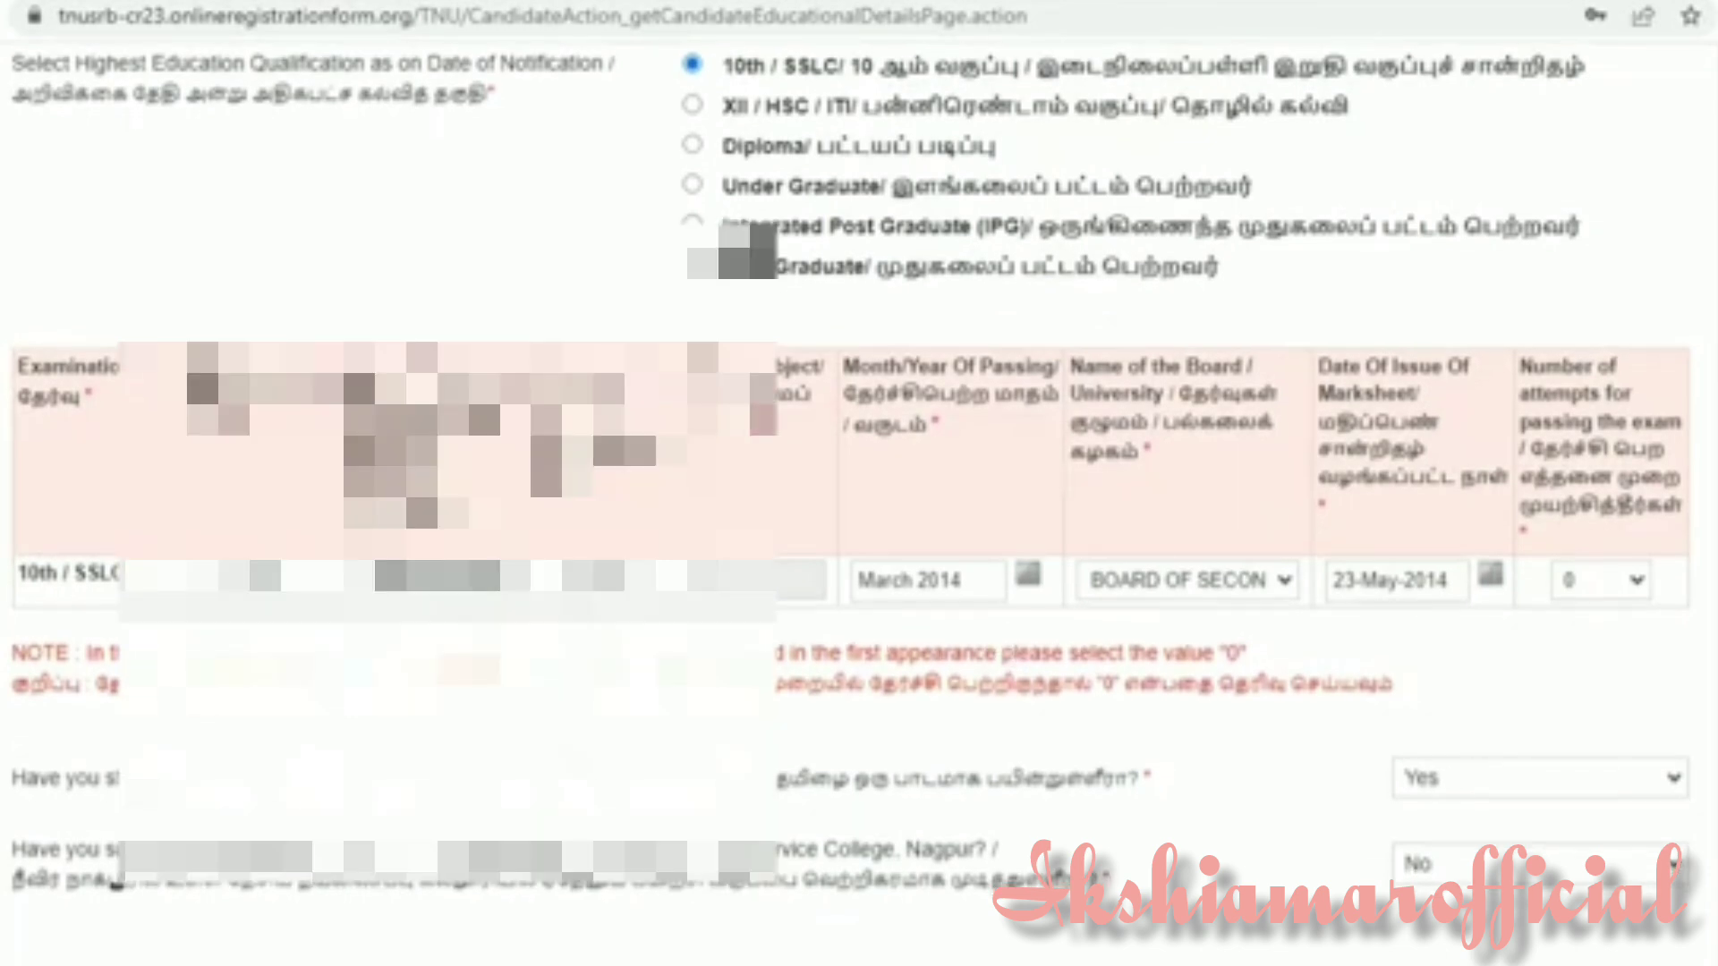
pyautogui.scroll(-3, 859, 537)
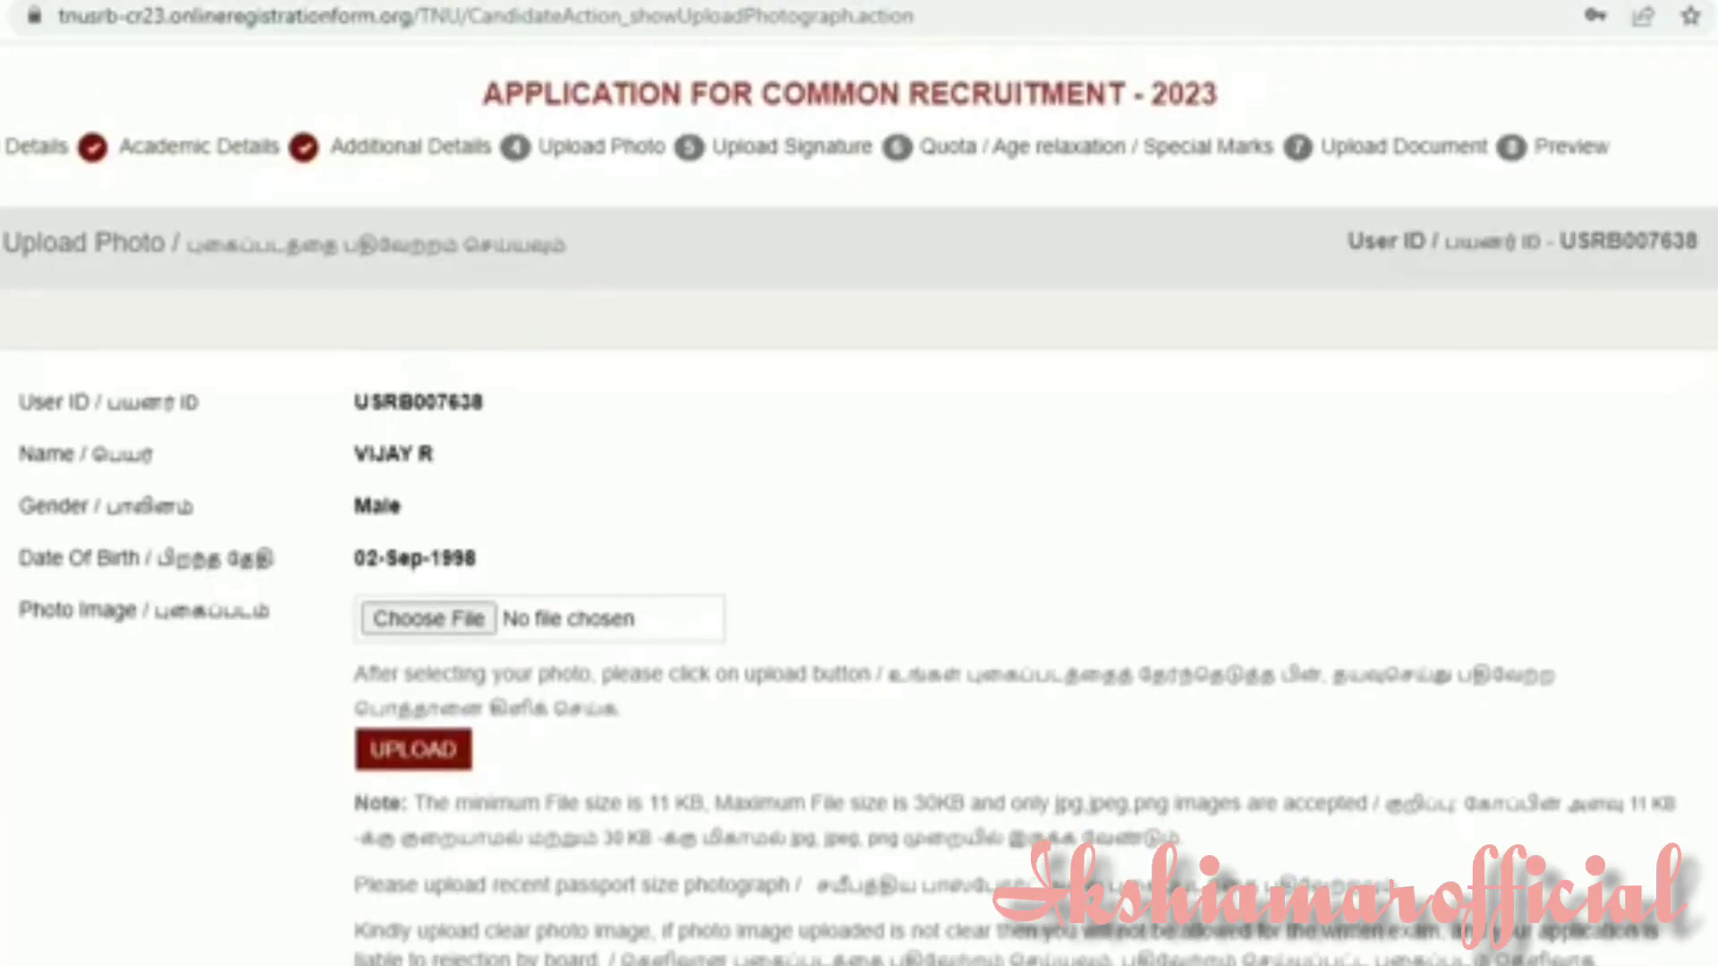
# - Upload the candidate photo and continue to the Upload Signature page
pyautogui.scroll(-1, 859, 510)
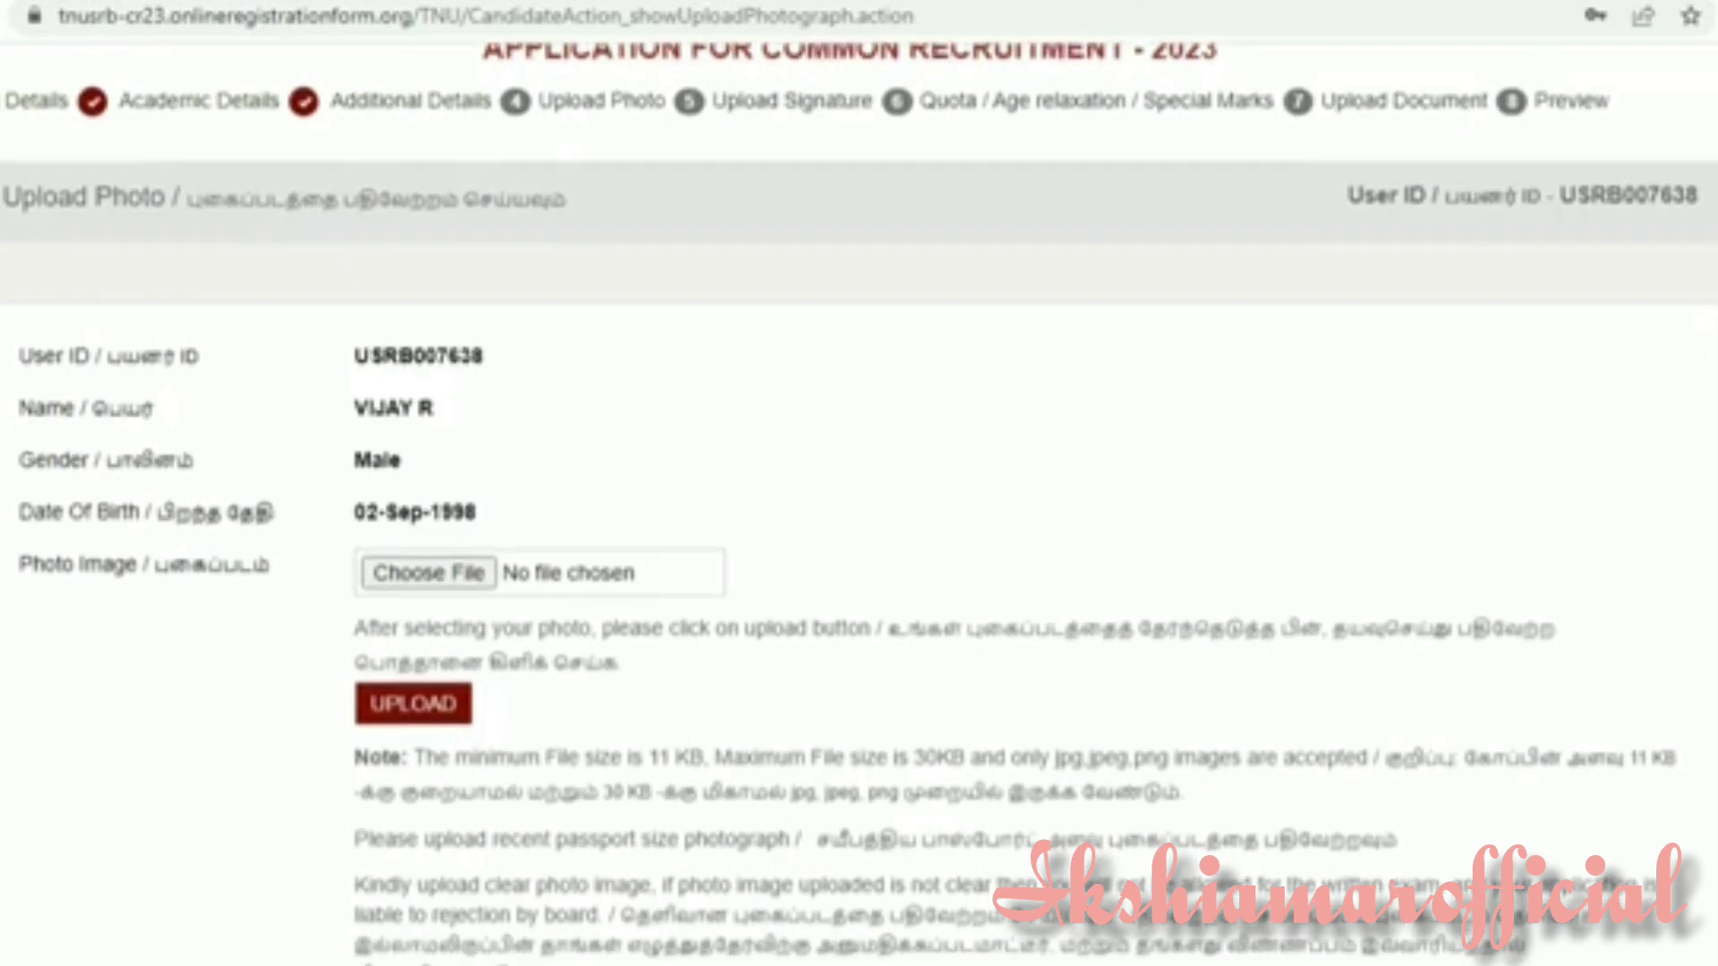
pyautogui.scroll(-1, 859, 511)
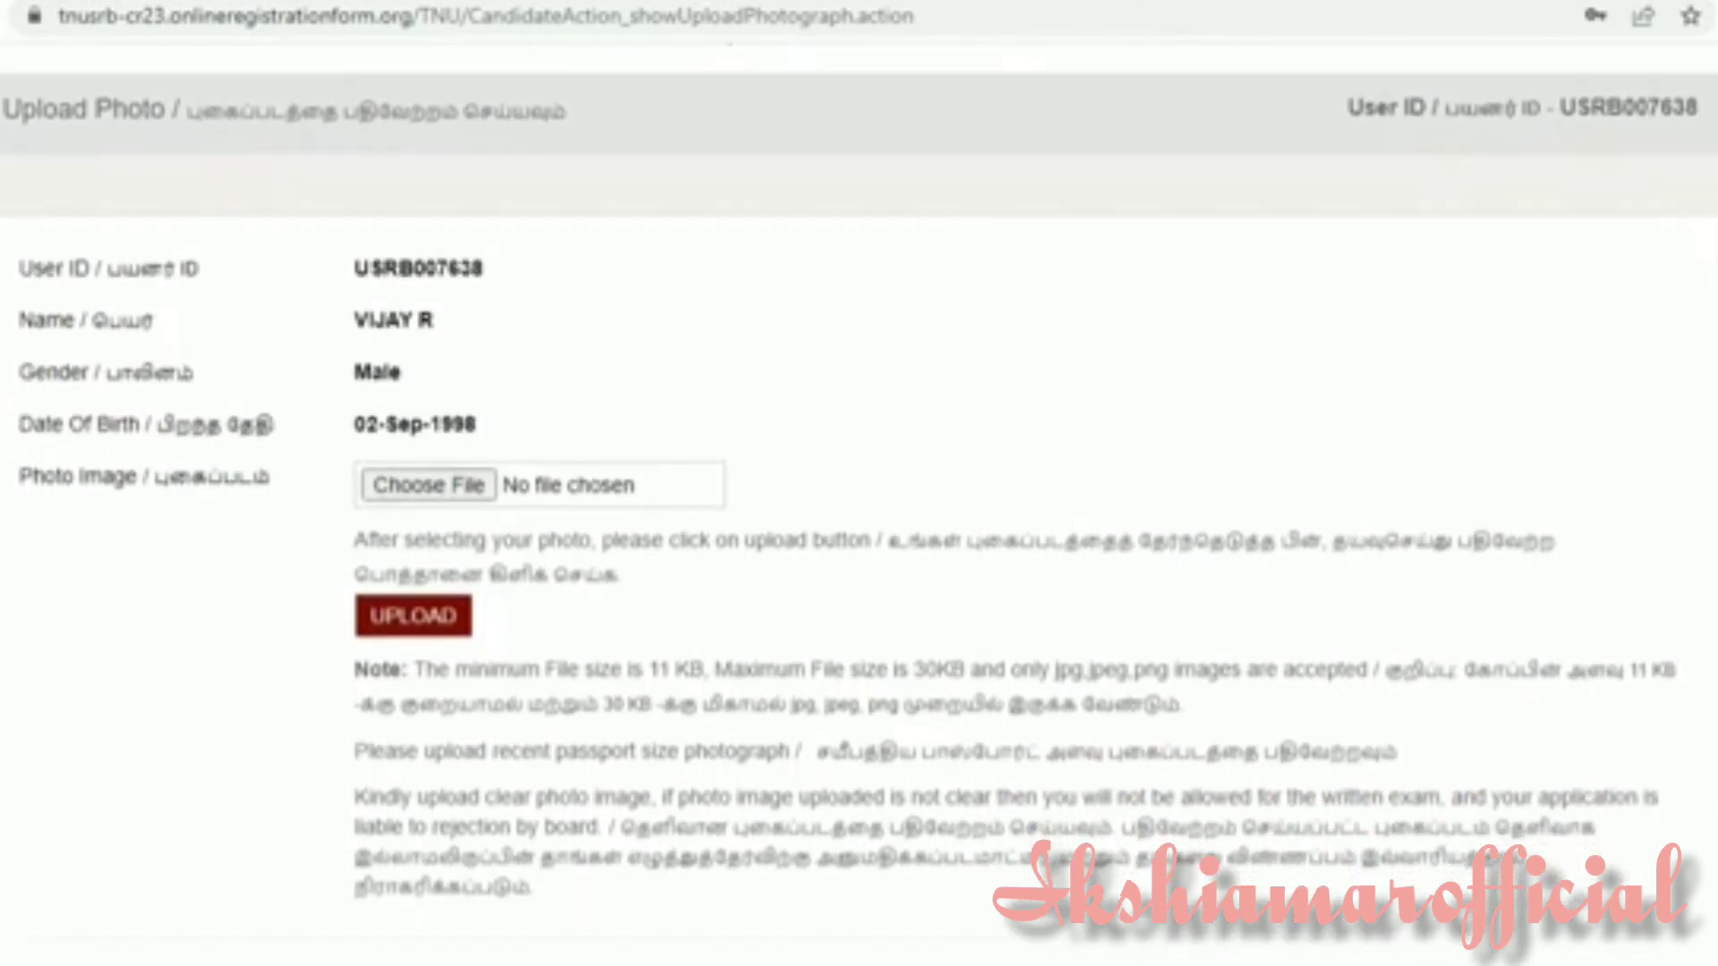
pyautogui.click(1124, 961)
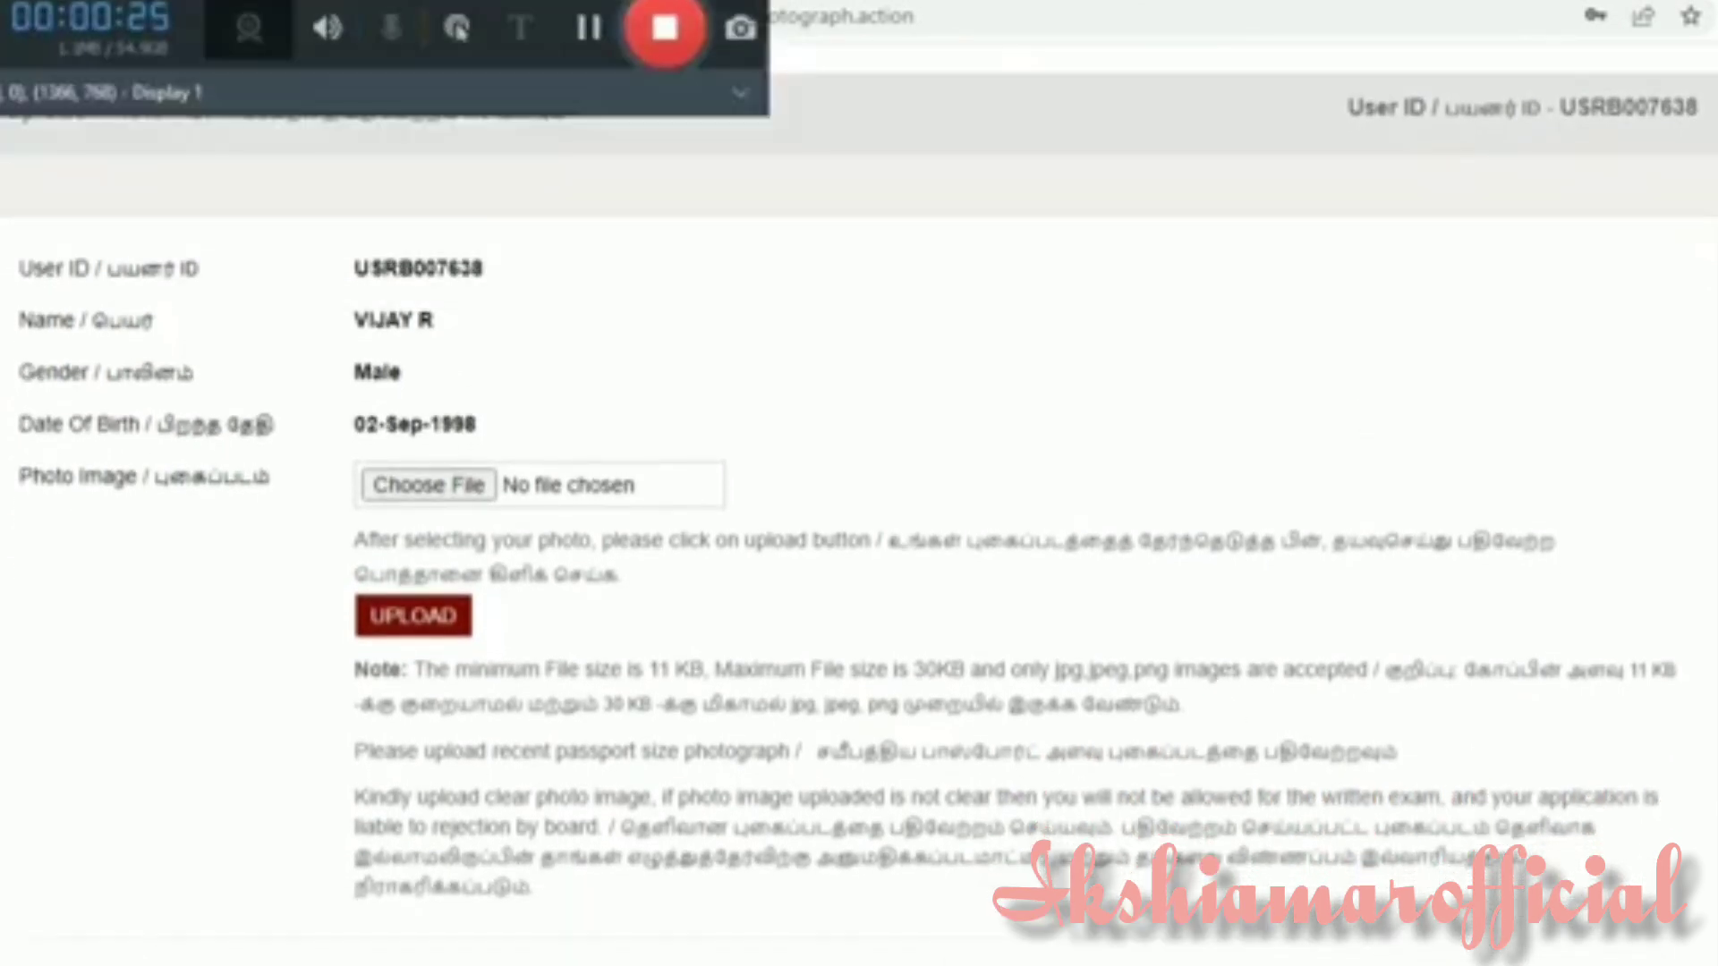
pyautogui.click(664, 26)
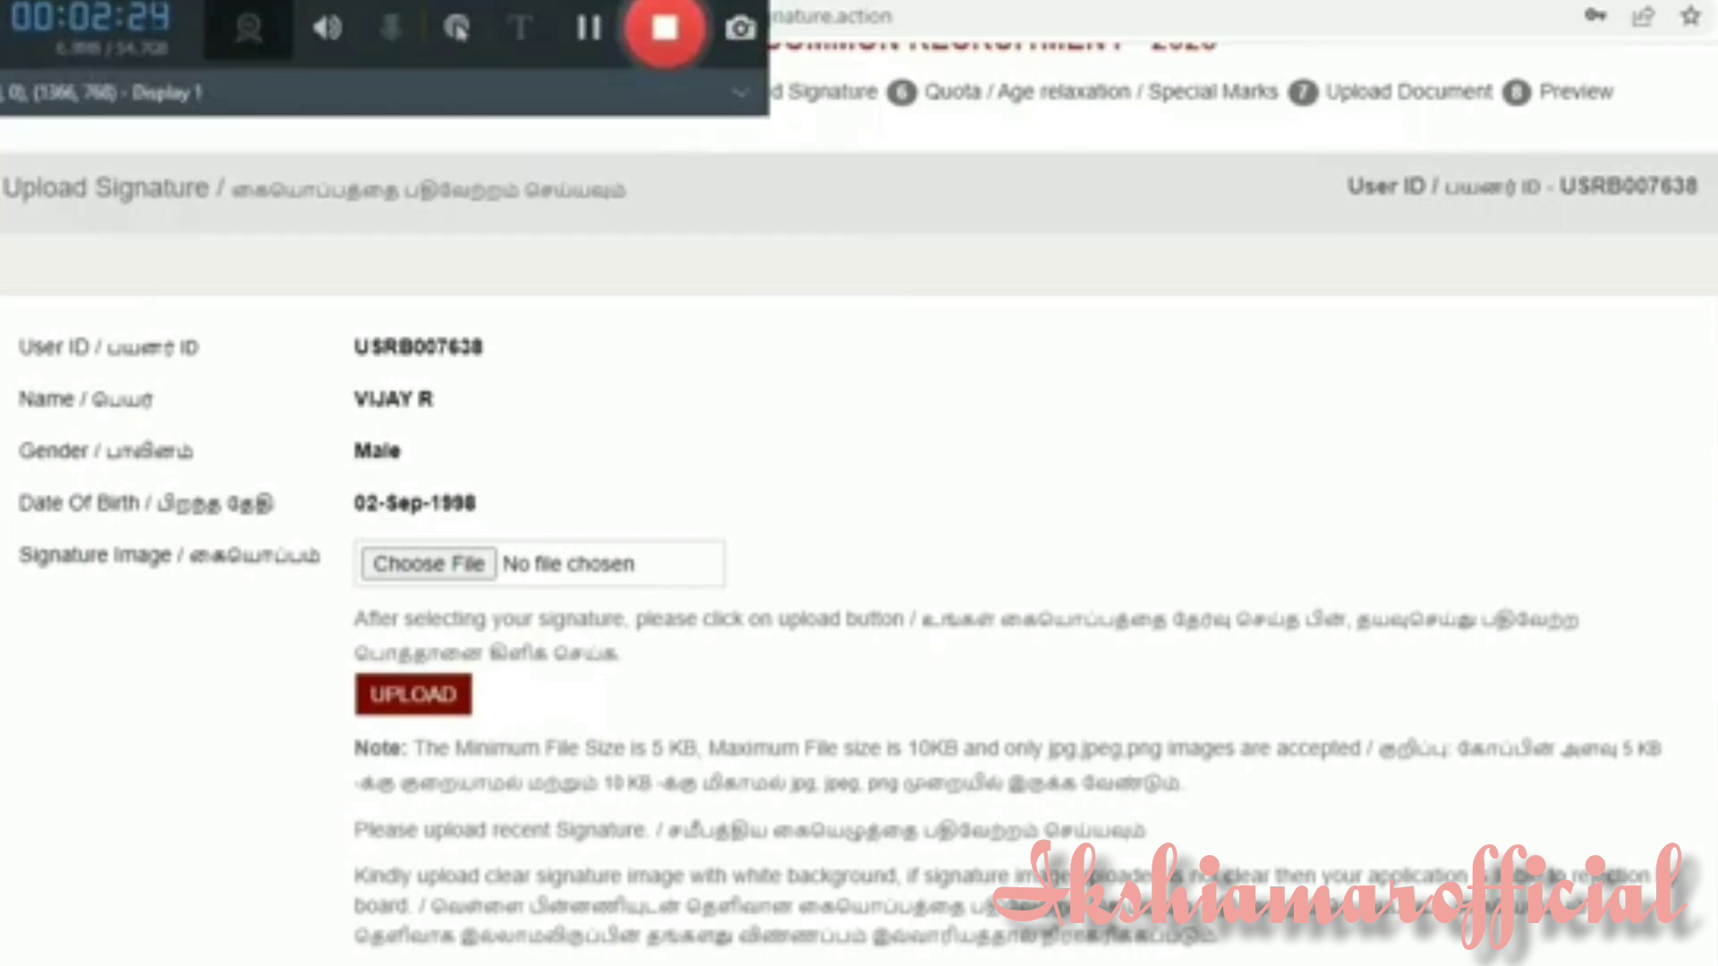
# - Upload the signature, fill in Quota/Age relaxation, and attach sc2022.pdf as the Community Certificate
pyautogui.scroll(-1, 859, 501)
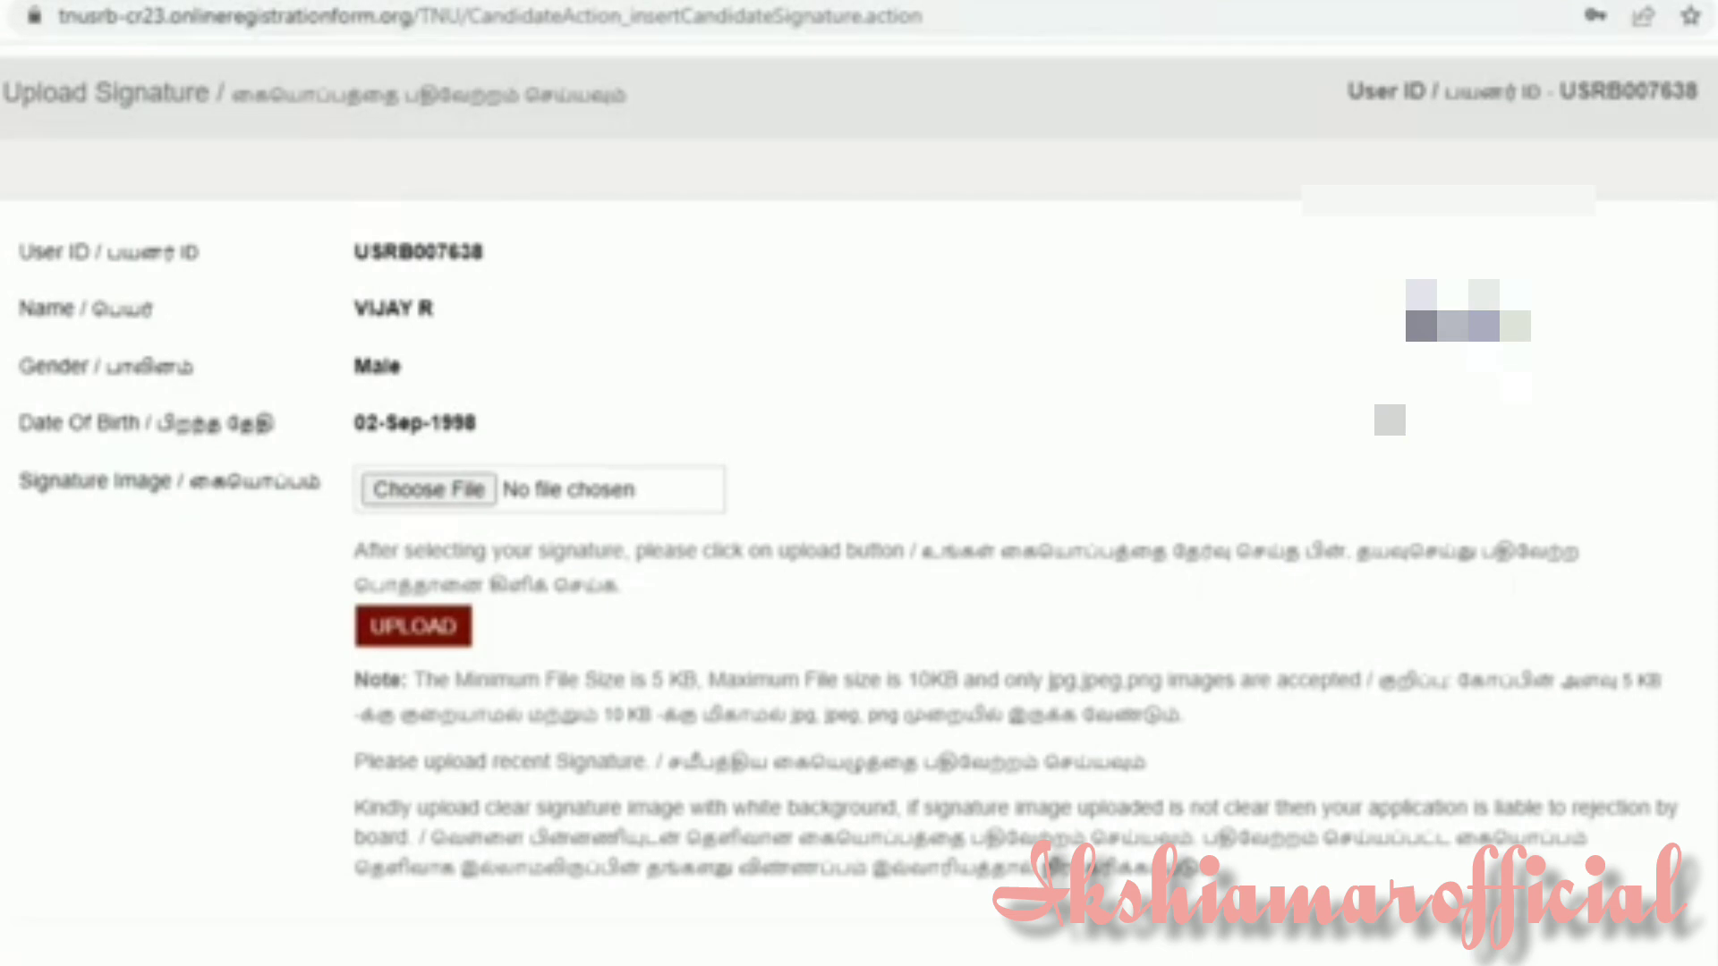
pyautogui.moveTo(895, 36)
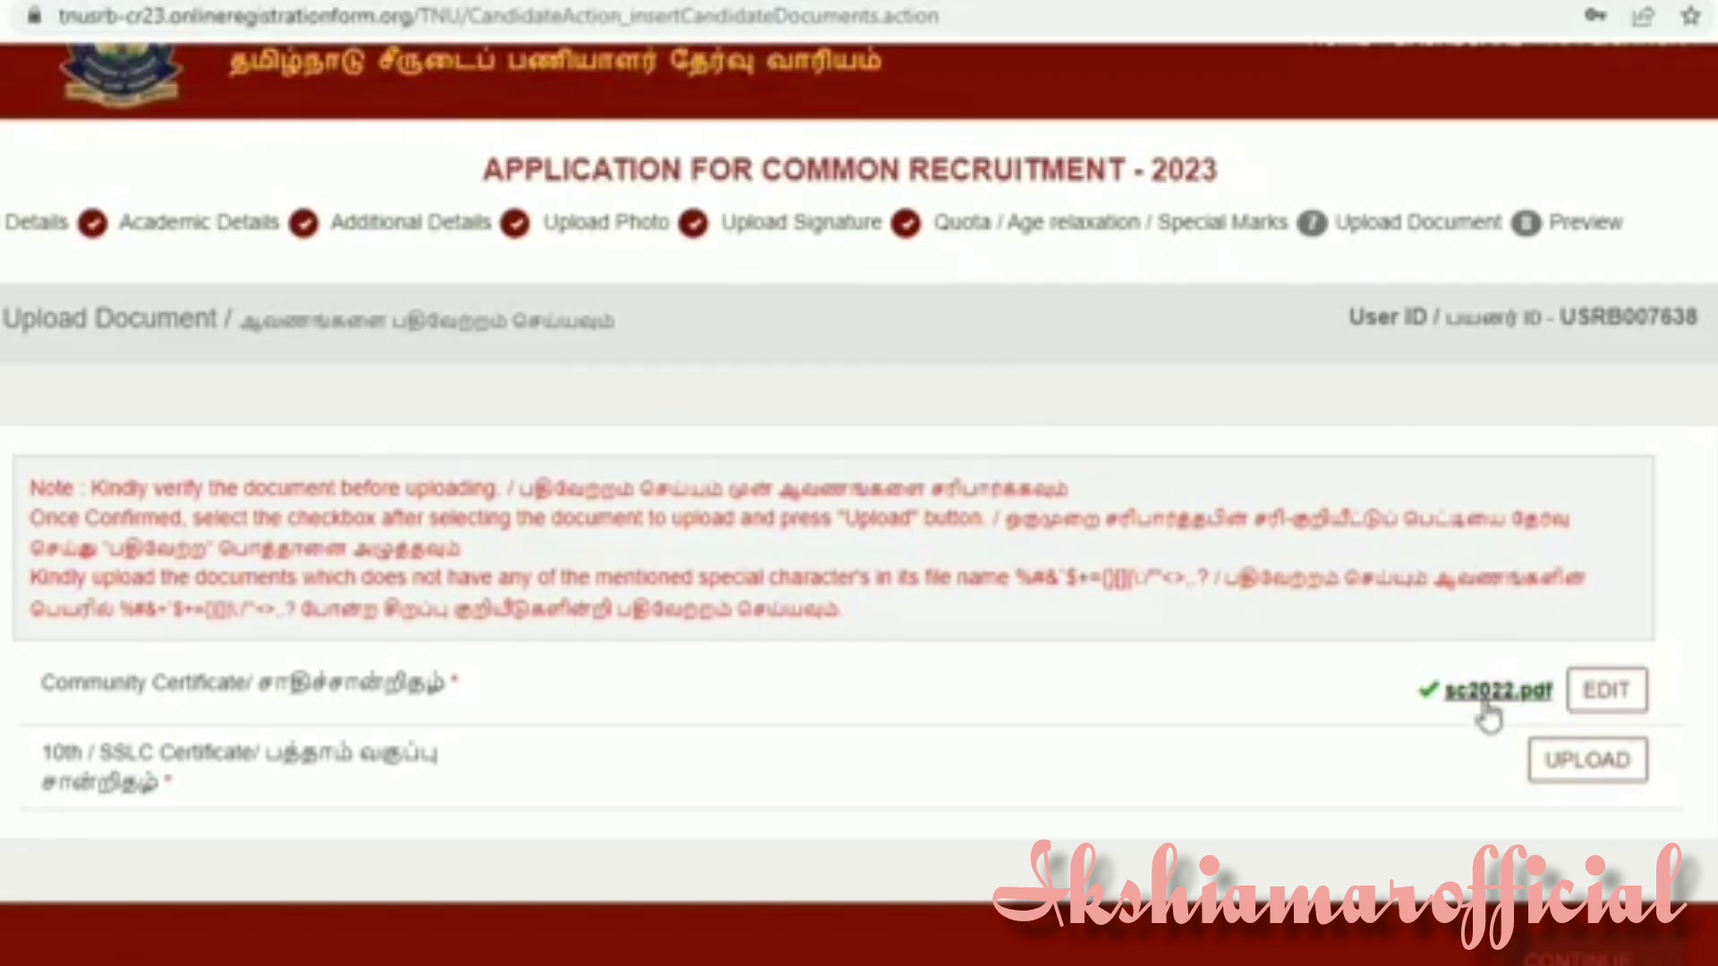
# - Attach 10marksheet21.pdf as the 10th/SSLC certificate, tick the file confirmation, and upload it
pyautogui.click(1587, 759)
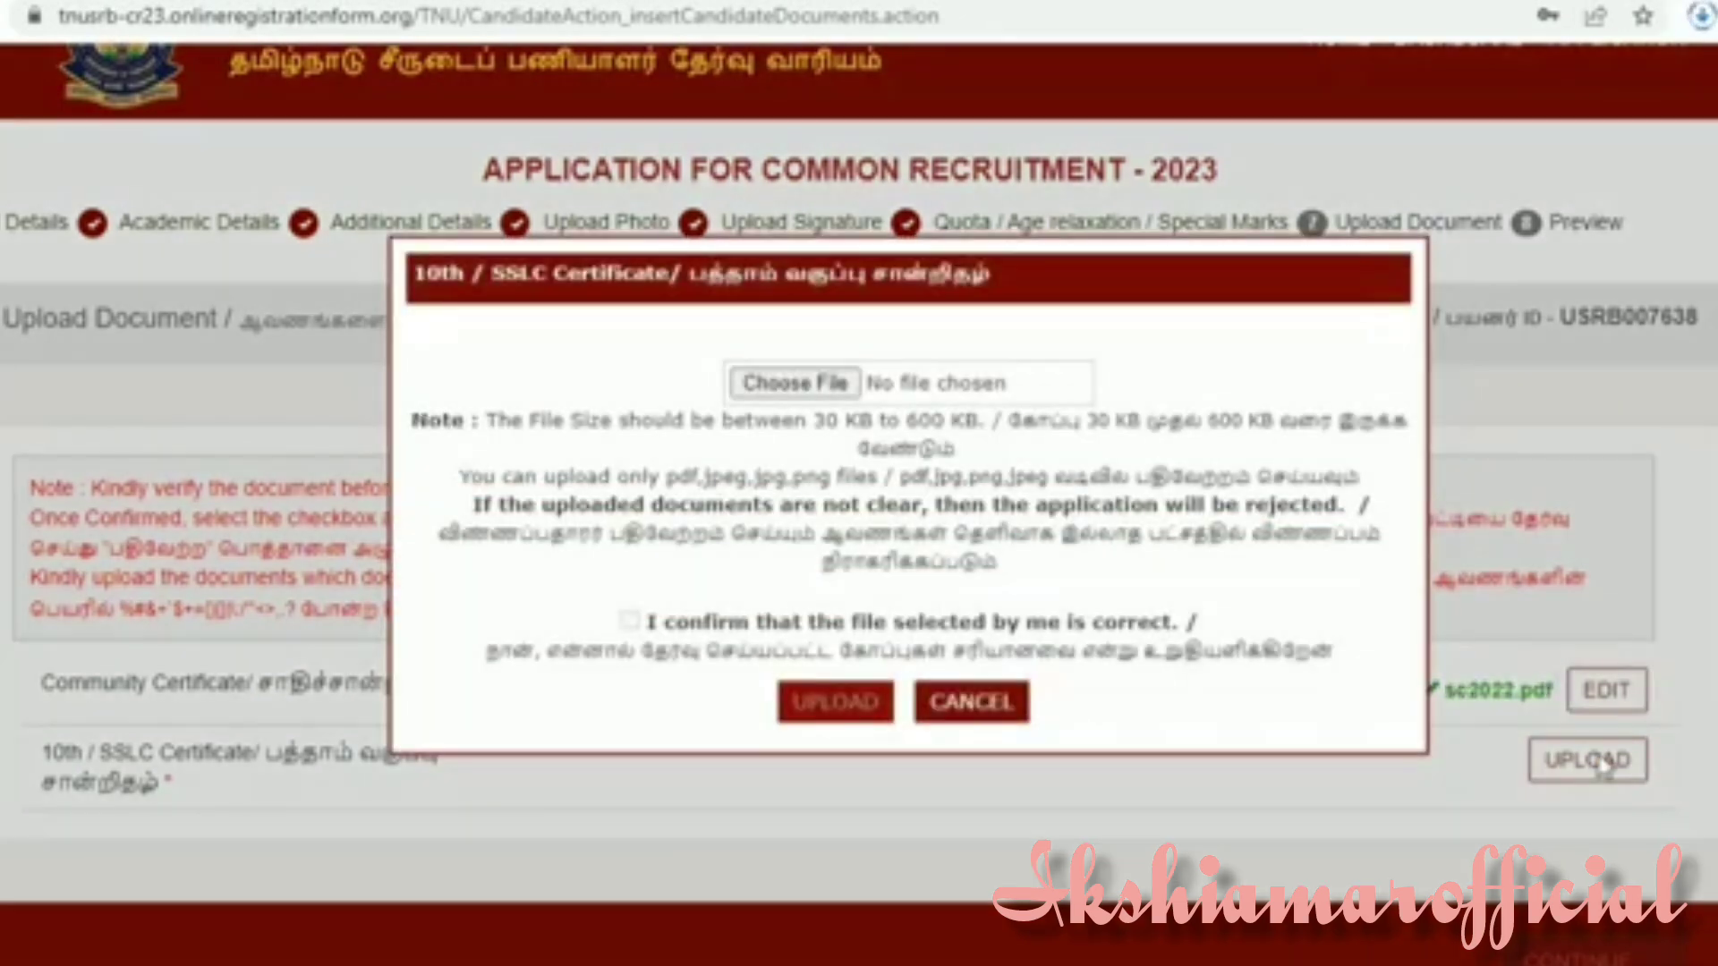
pyautogui.click(833, 387)
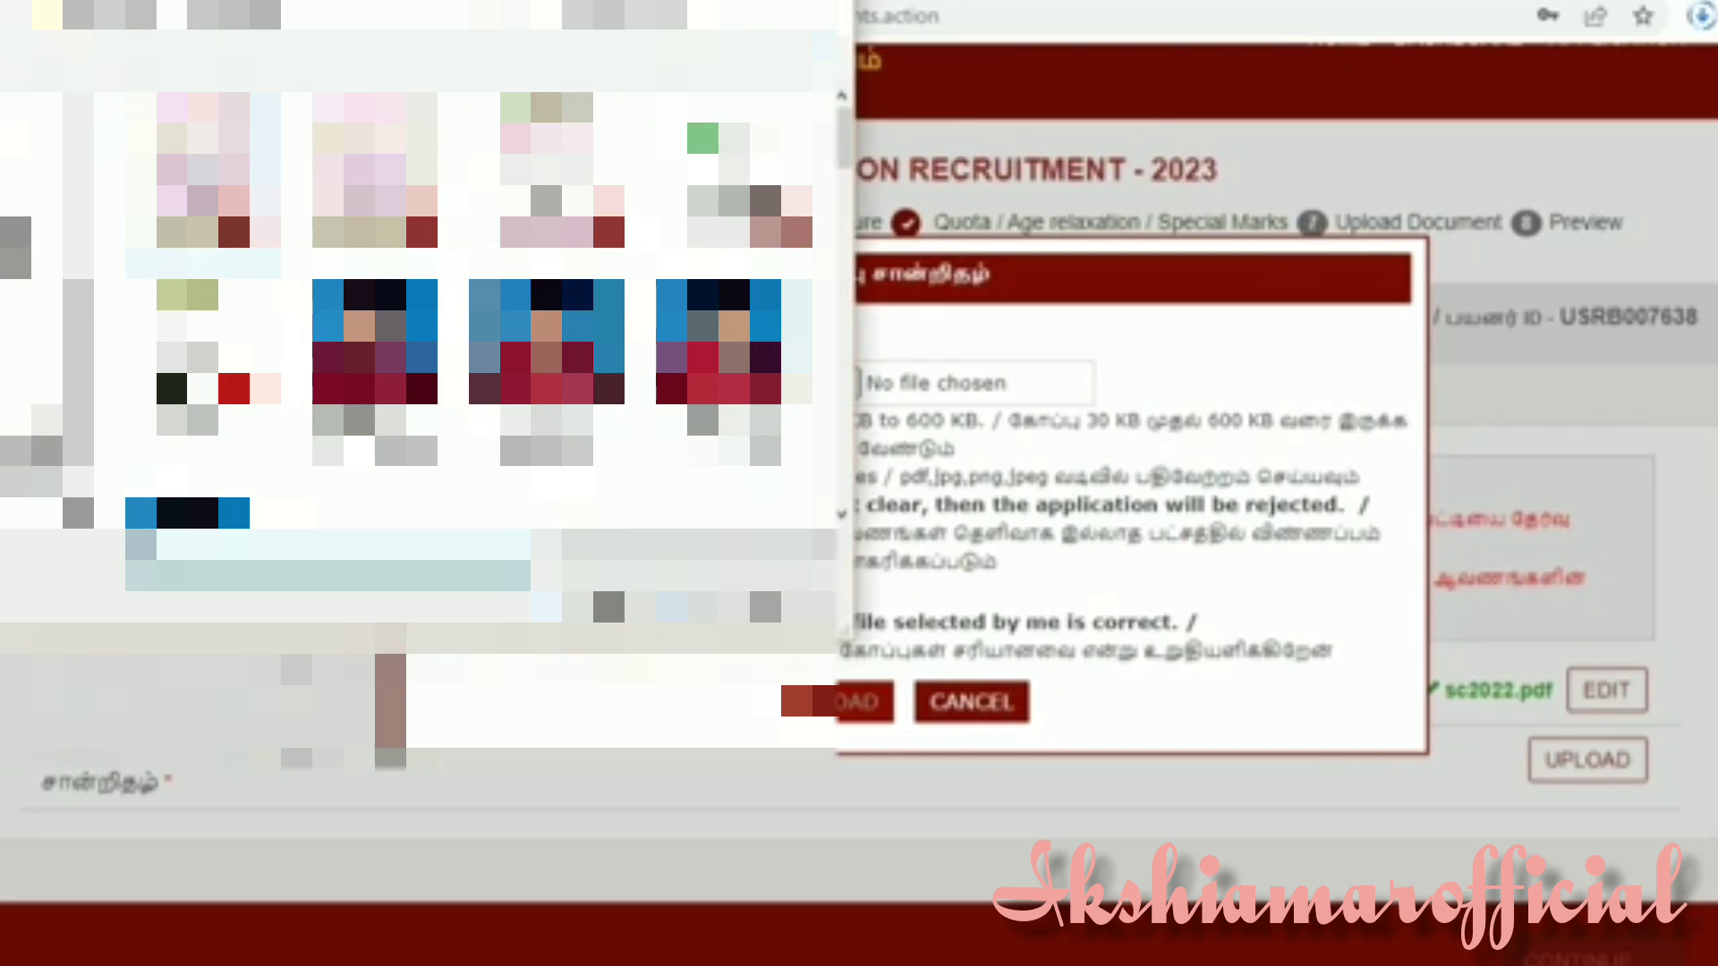
pyautogui.doubleClick(193, 254)
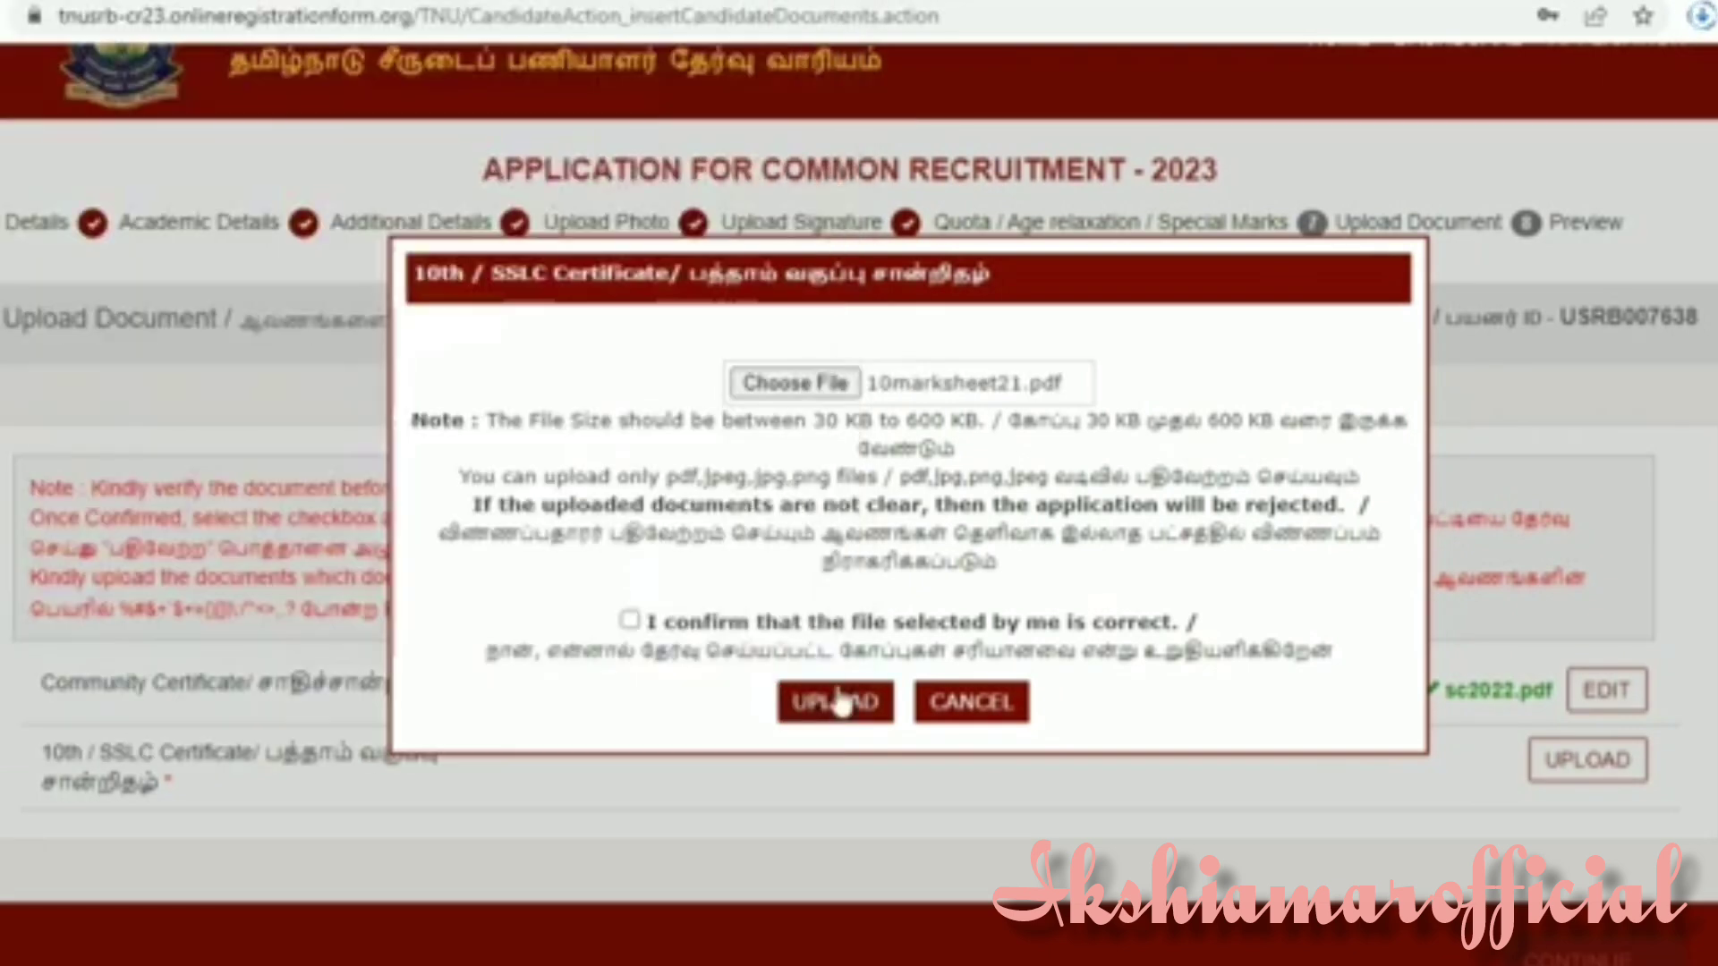
pyautogui.click(631, 619)
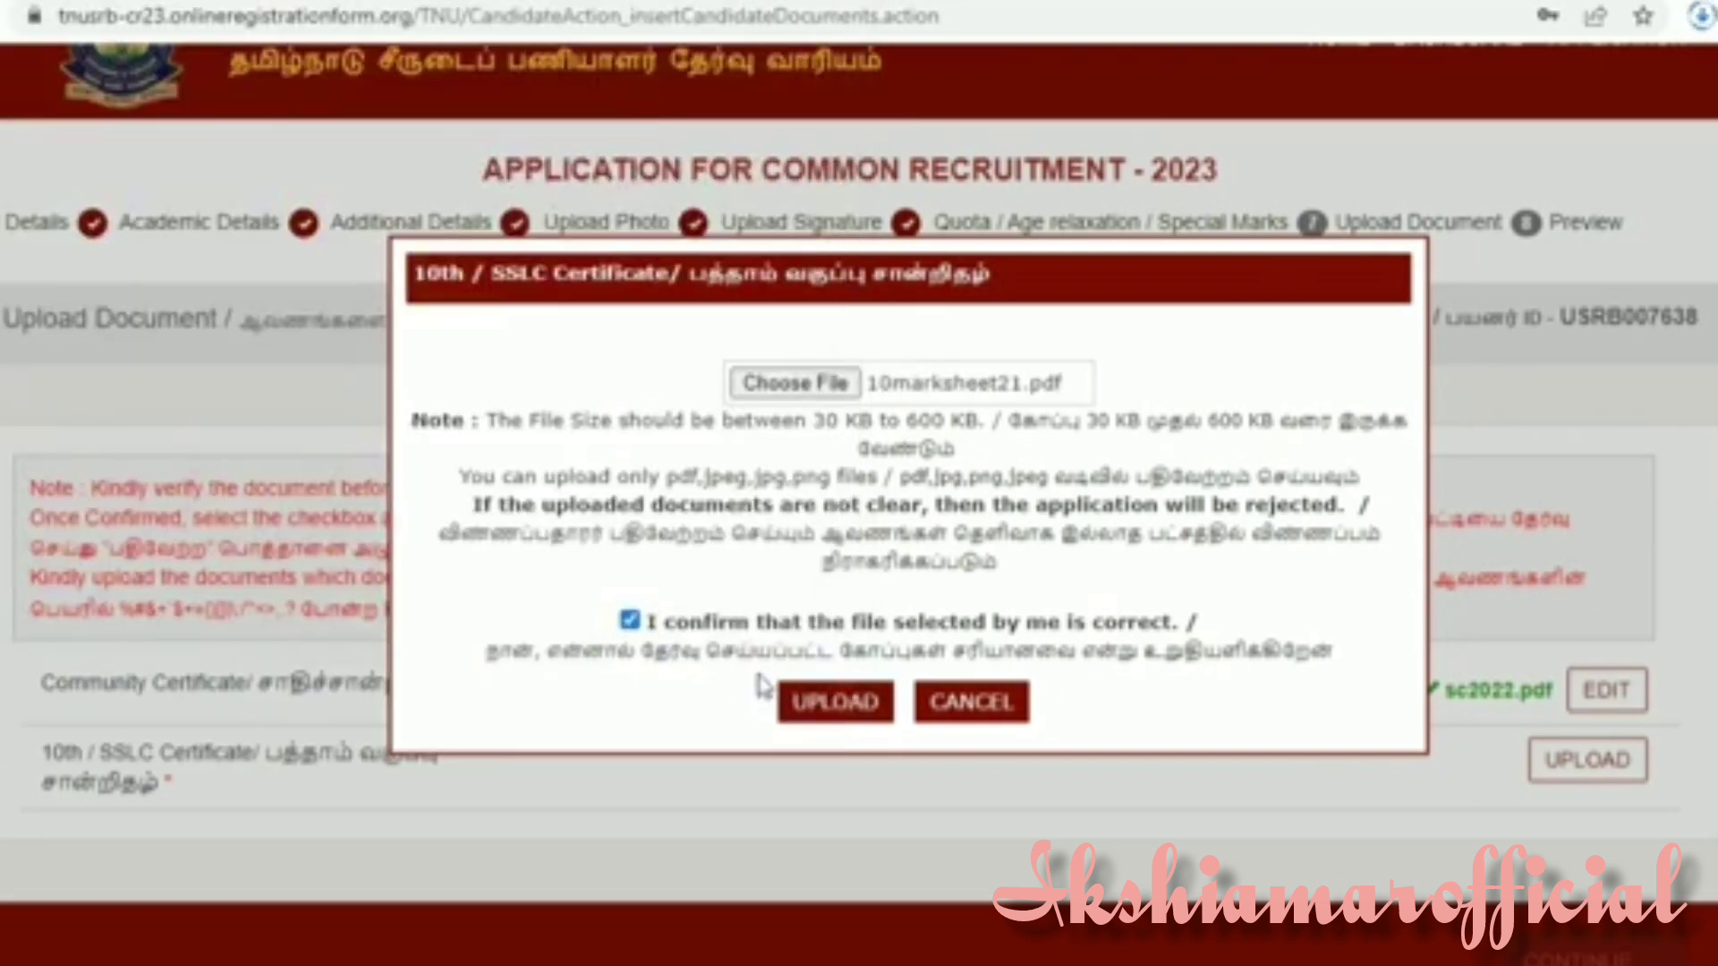
pyautogui.click(822, 707)
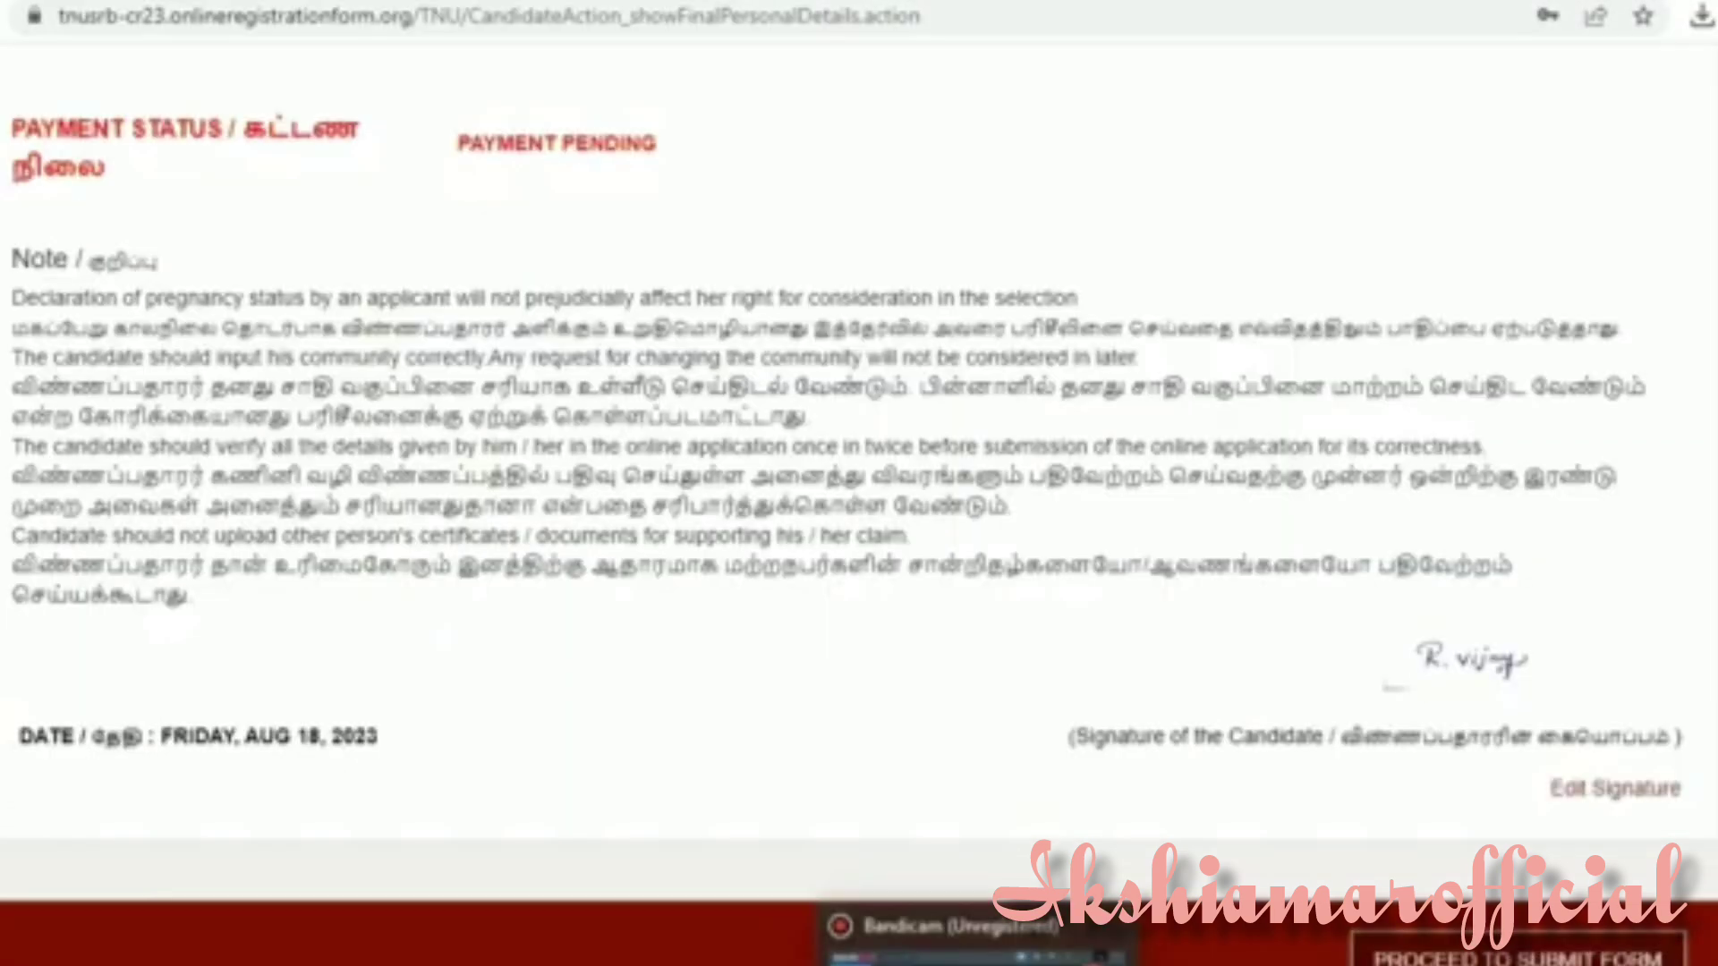
# - Proceed past the preview and scroll the final form down to the Submit Application Form bar
pyautogui.click(976, 961)
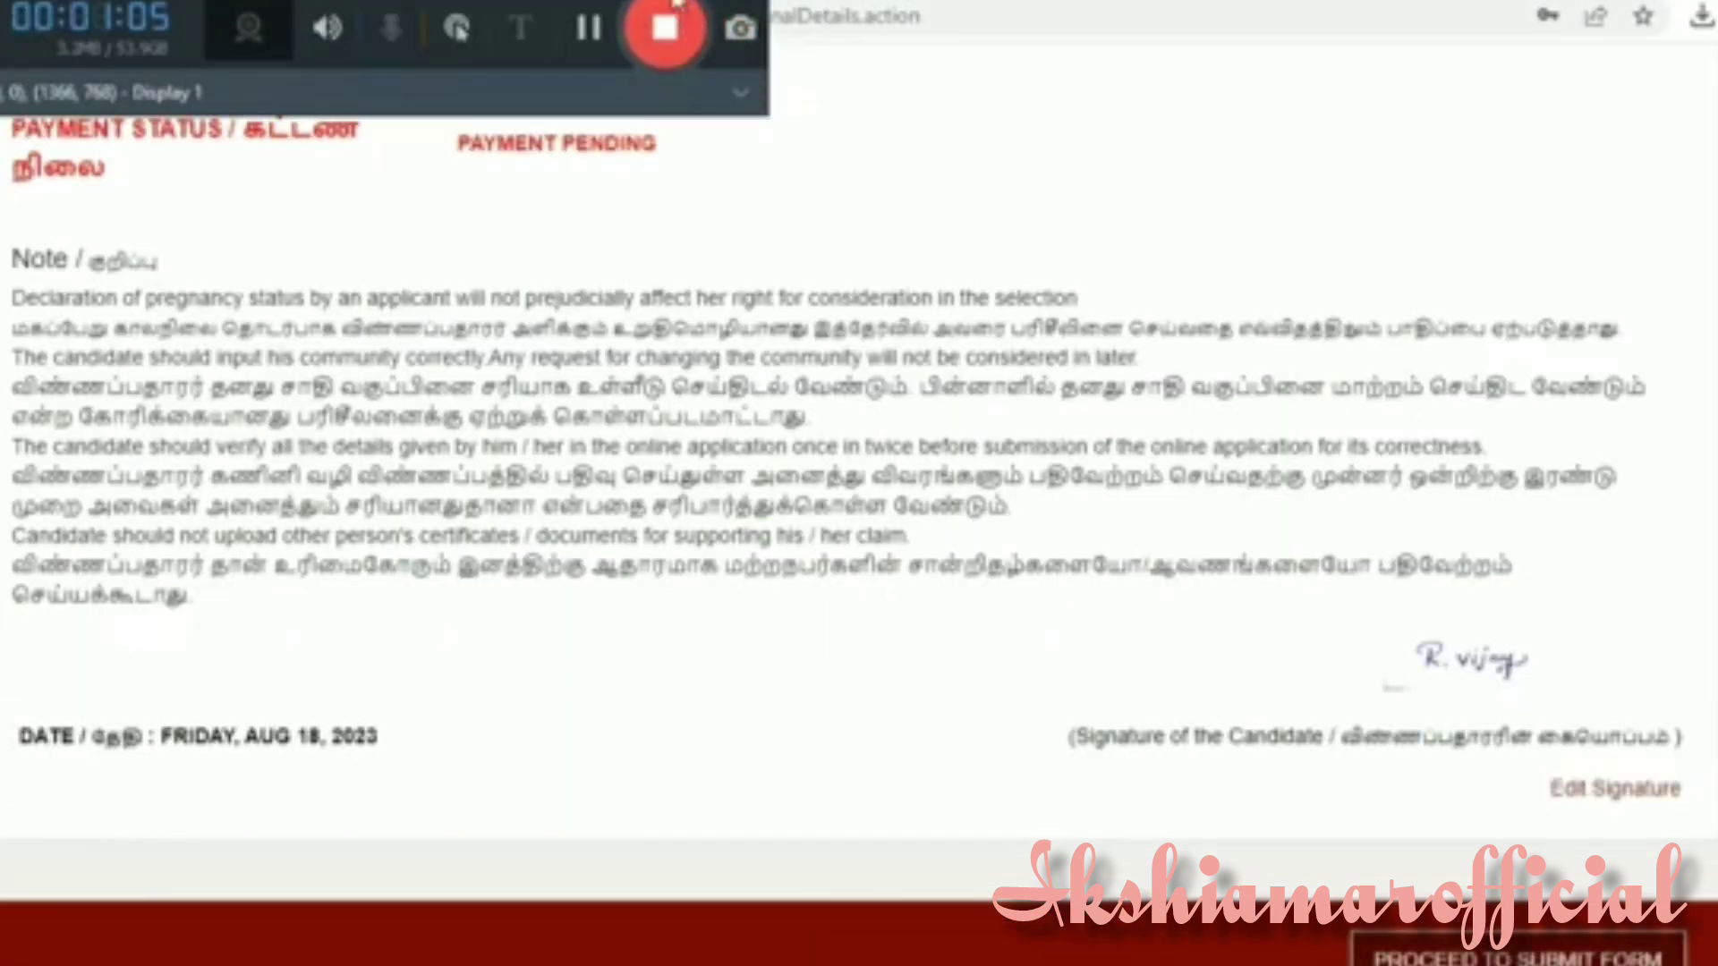
pyautogui.click(677, 7)
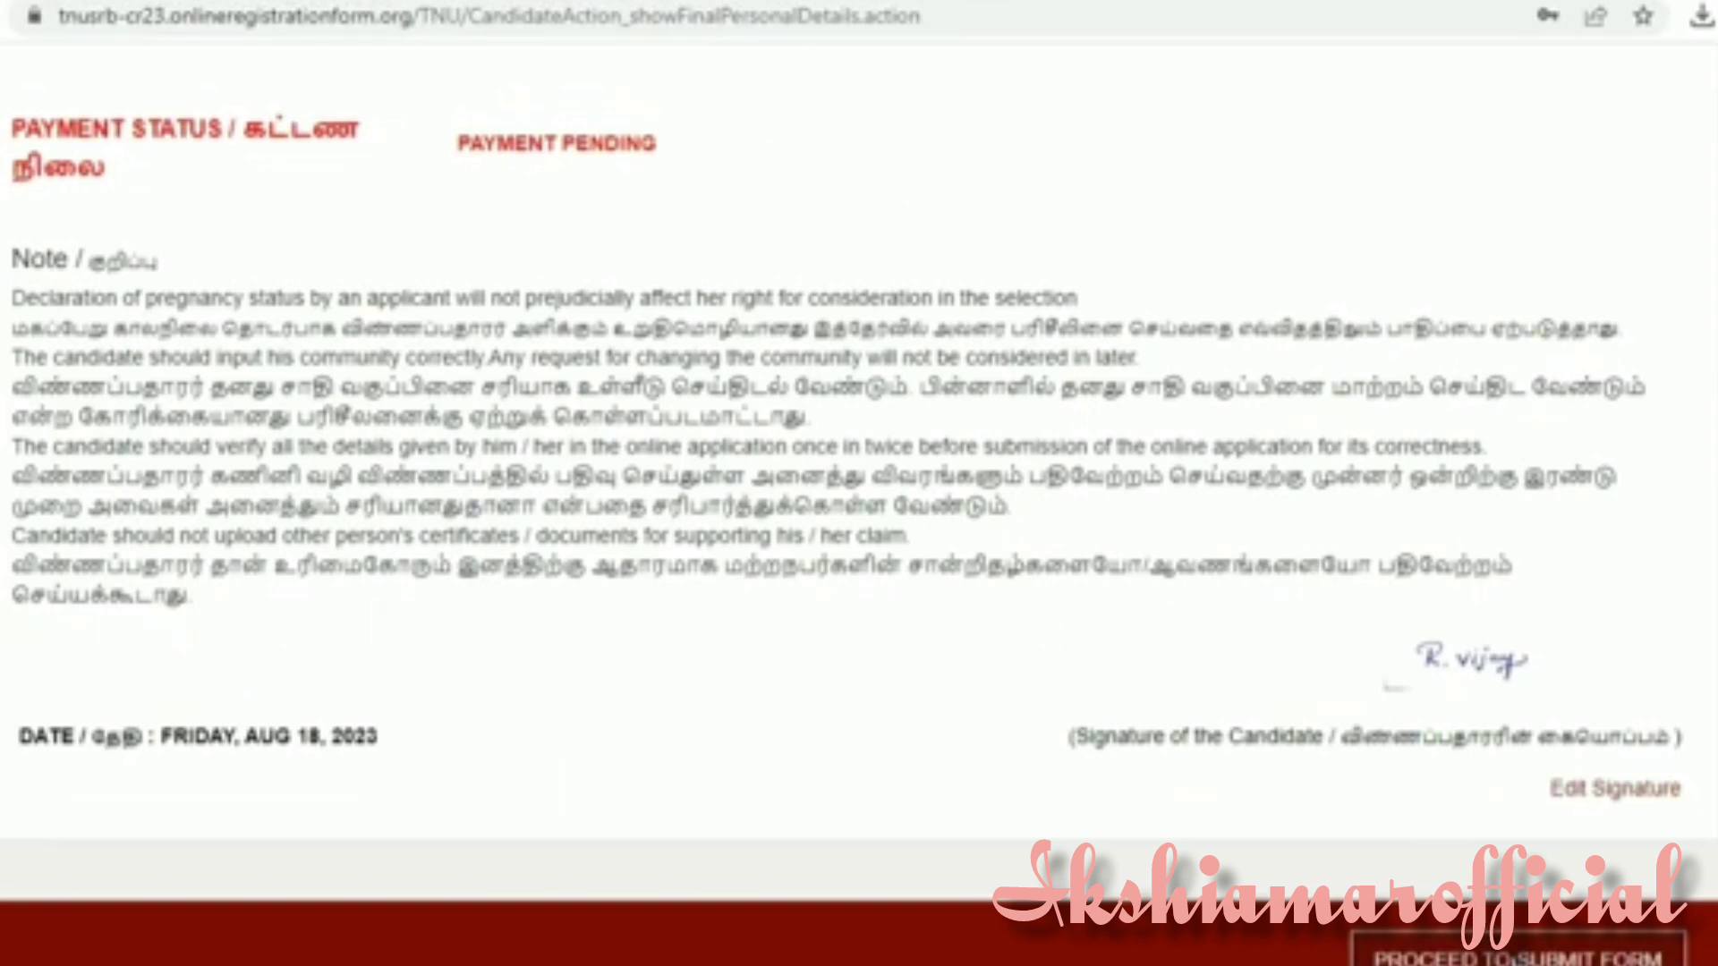
pyautogui.click(1519, 955)
pyautogui.scroll(-10, 859, 501)
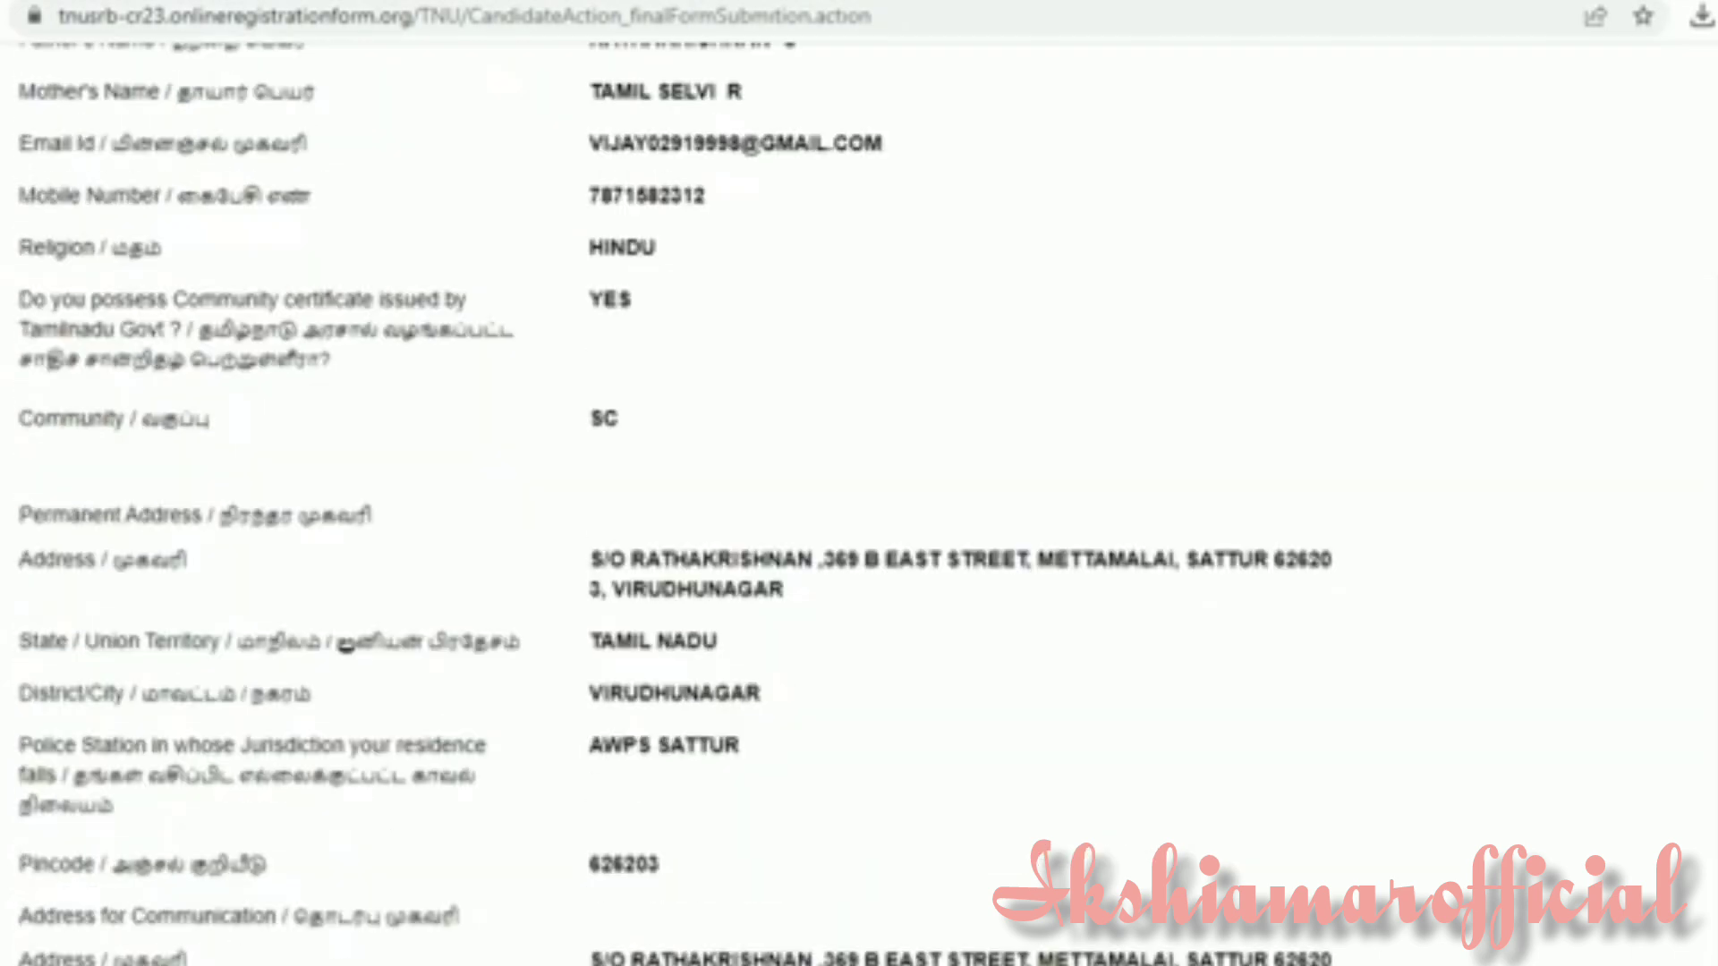
pyautogui.scroll(-15, 859, 501)
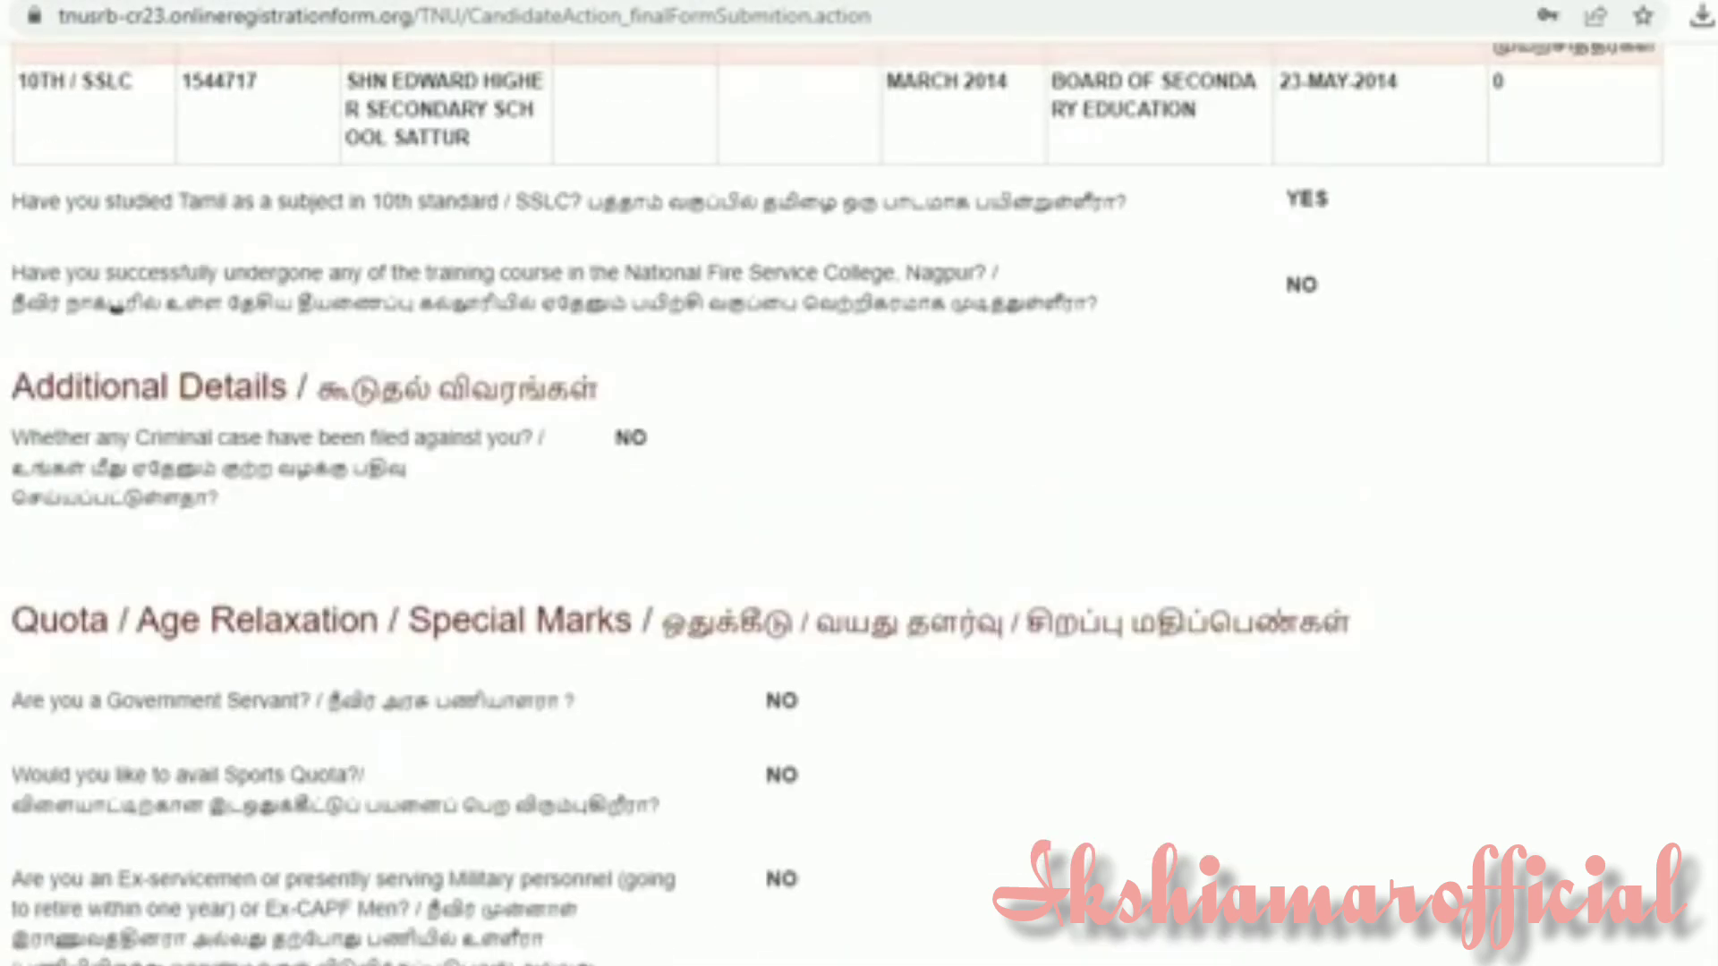
pyautogui.scroll(-20, 859, 501)
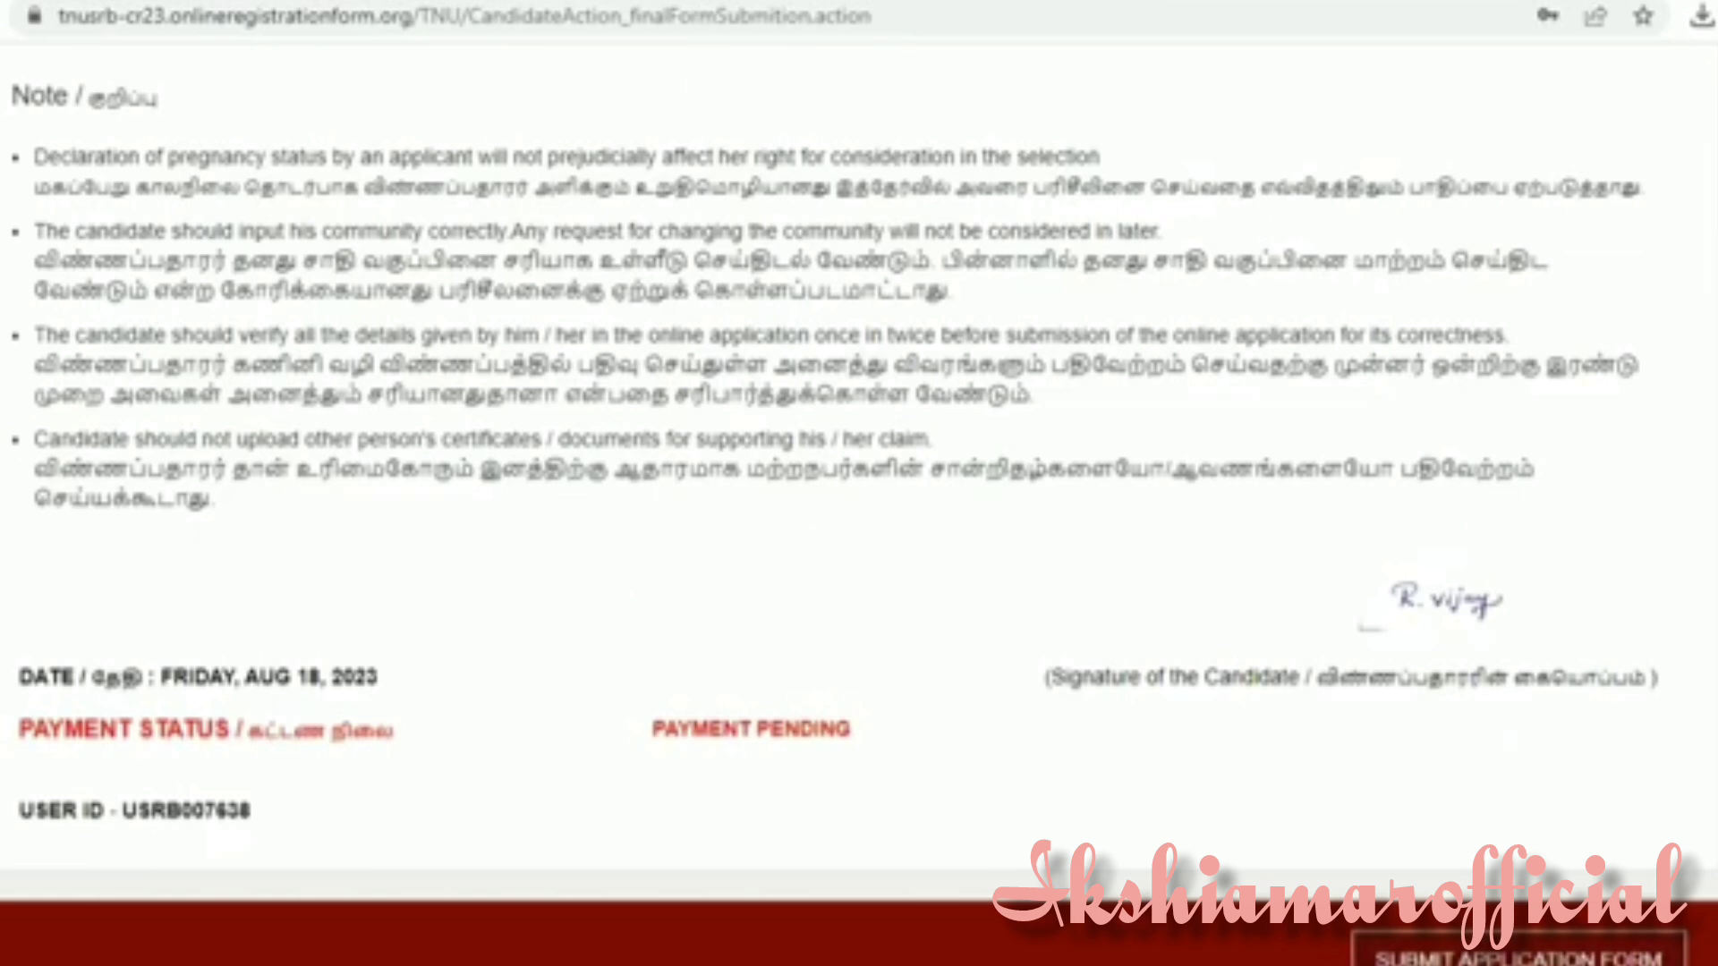
# - Accept the 'I accept the above declaration' checkbox and submit, reaching the 250 INR fee page
pyautogui.click(1519, 956)
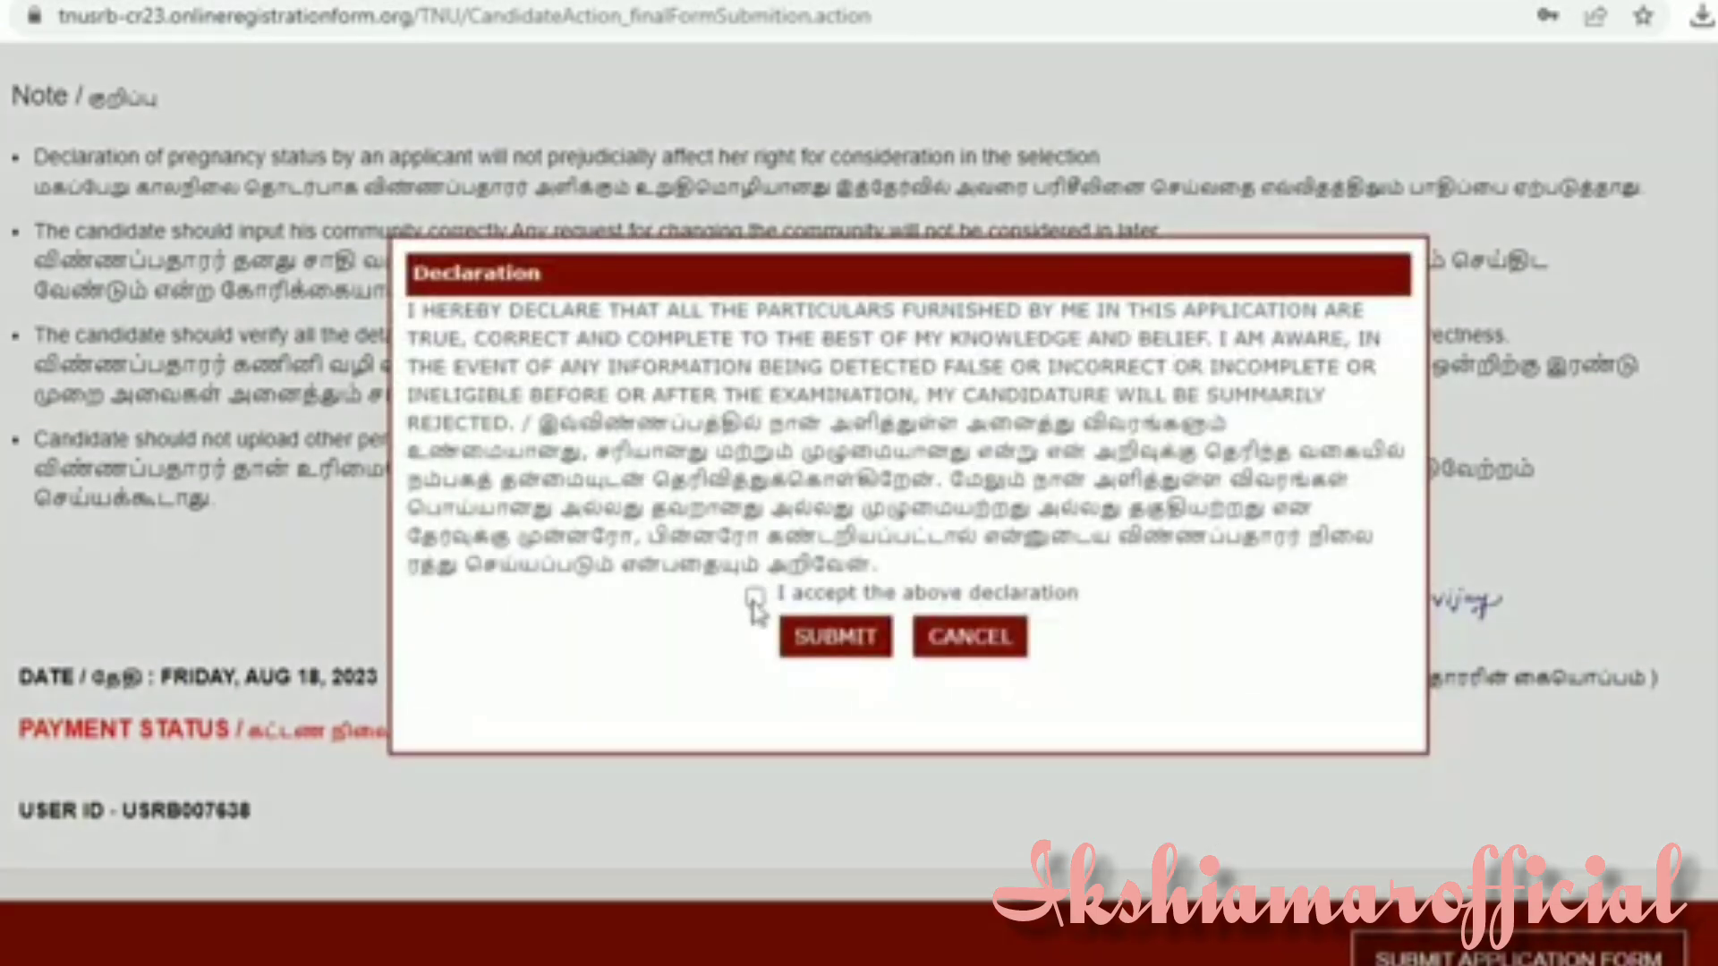
pyautogui.click(754, 598)
pyautogui.click(835, 637)
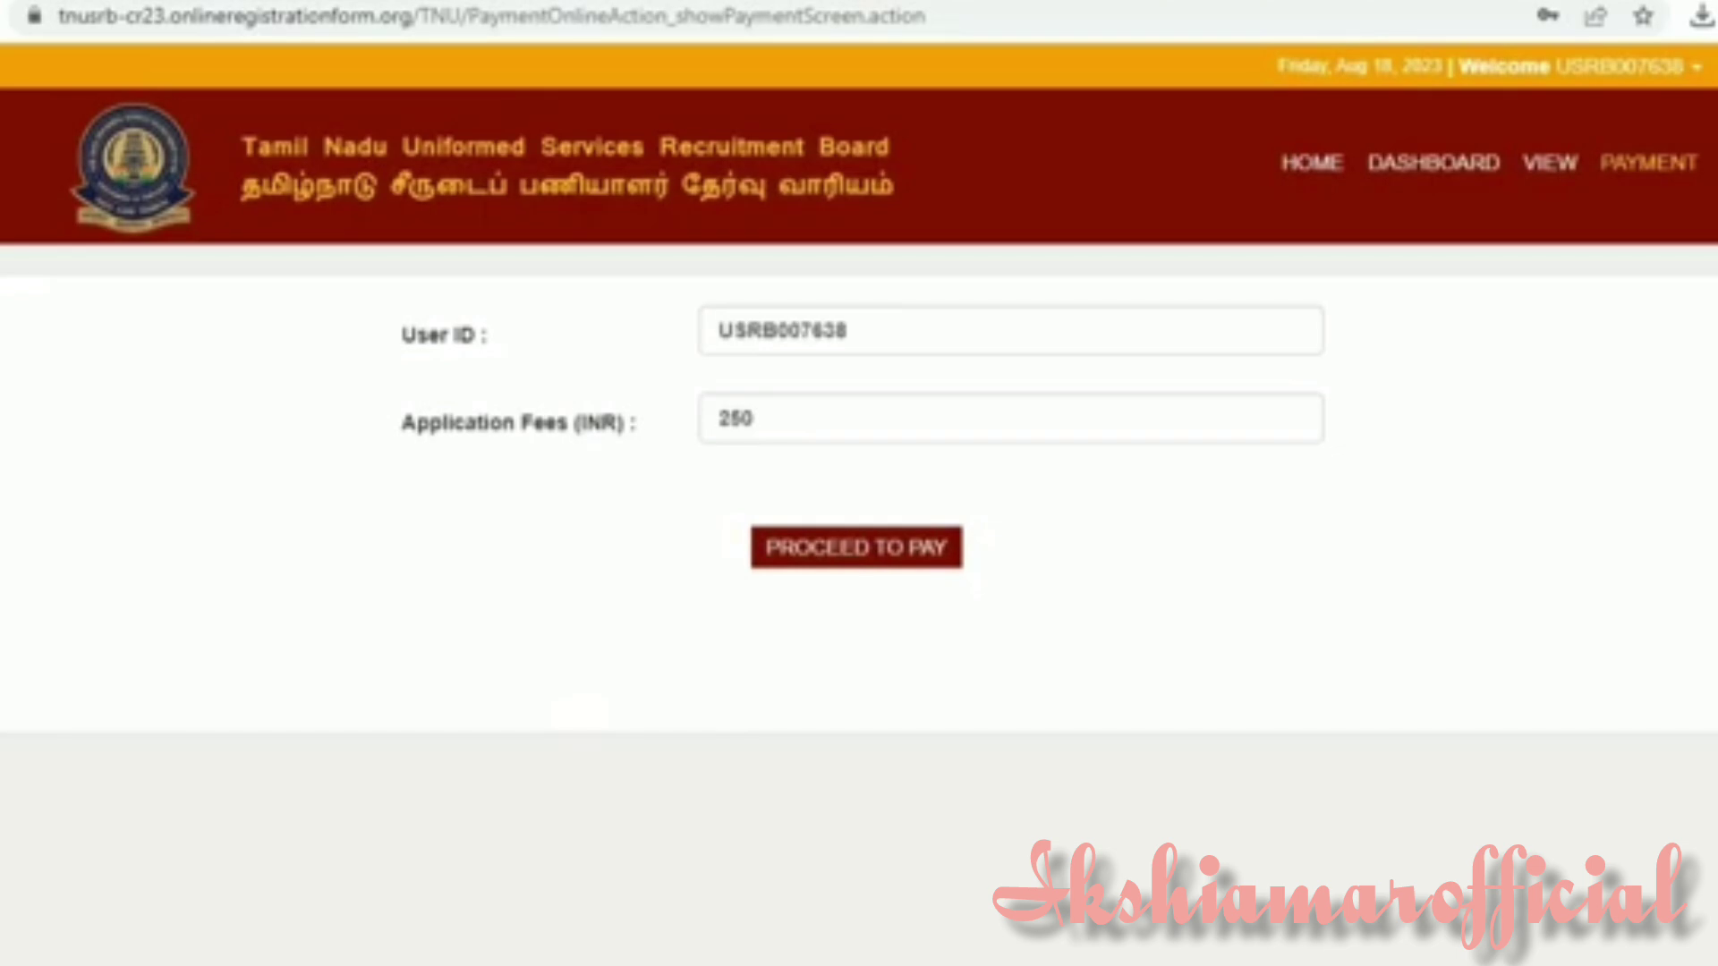
pyautogui.click(882, 962)
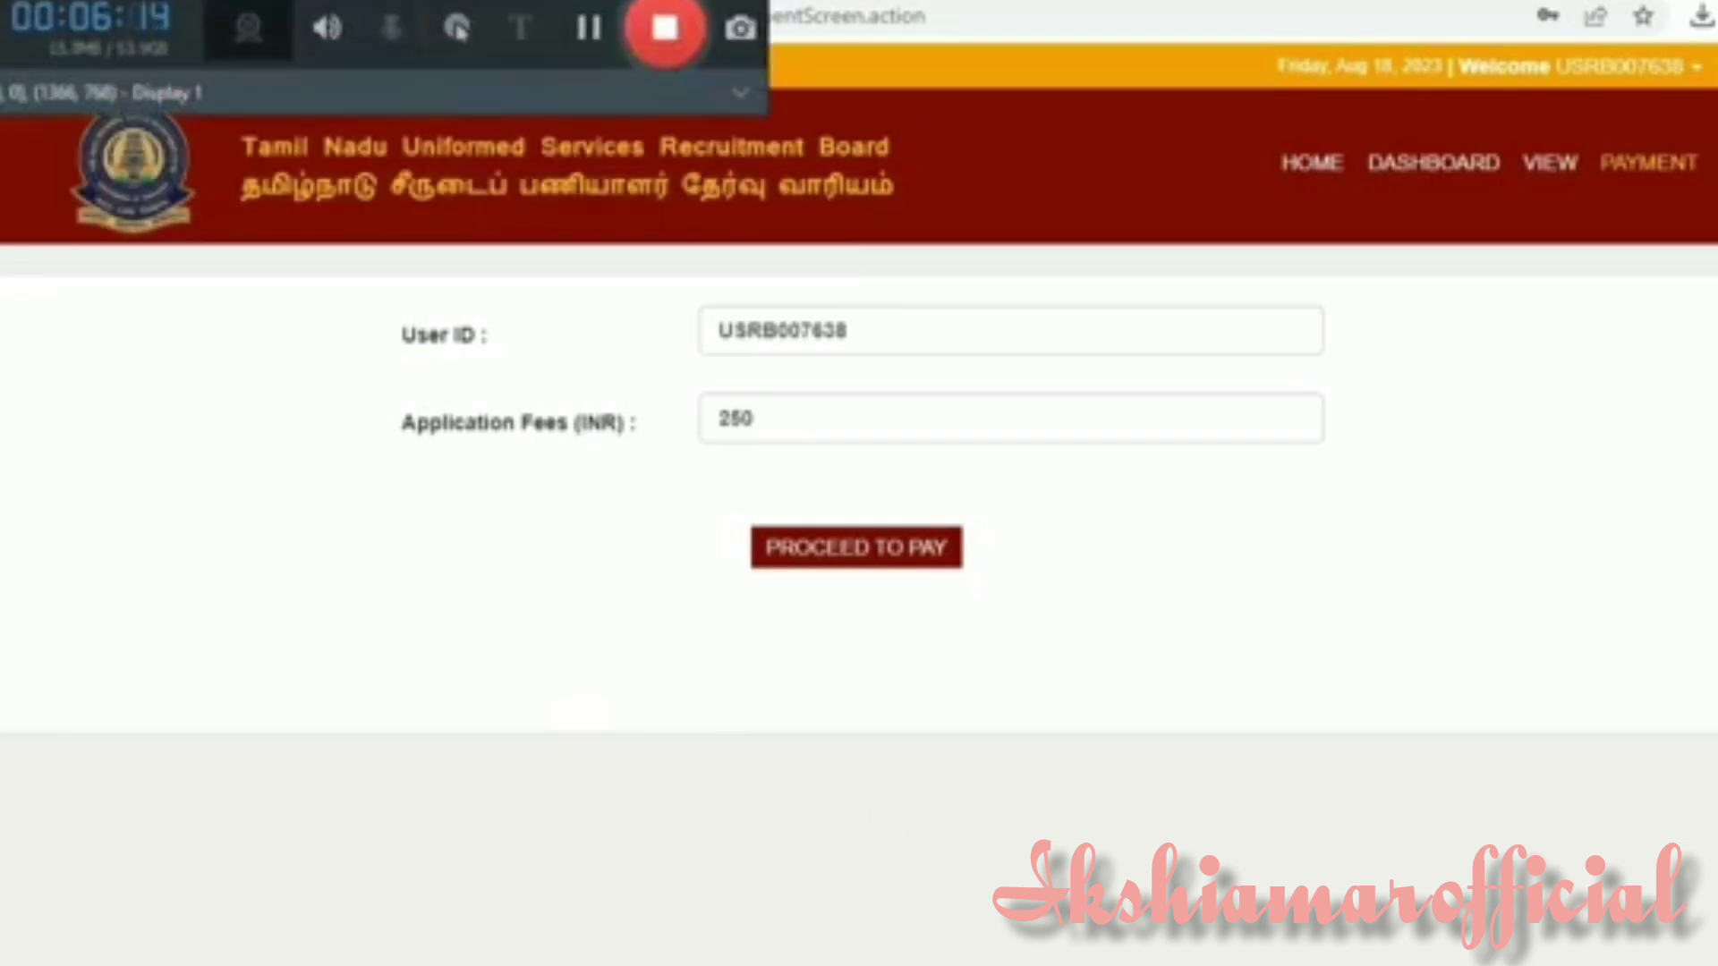
pyautogui.click(666, 29)
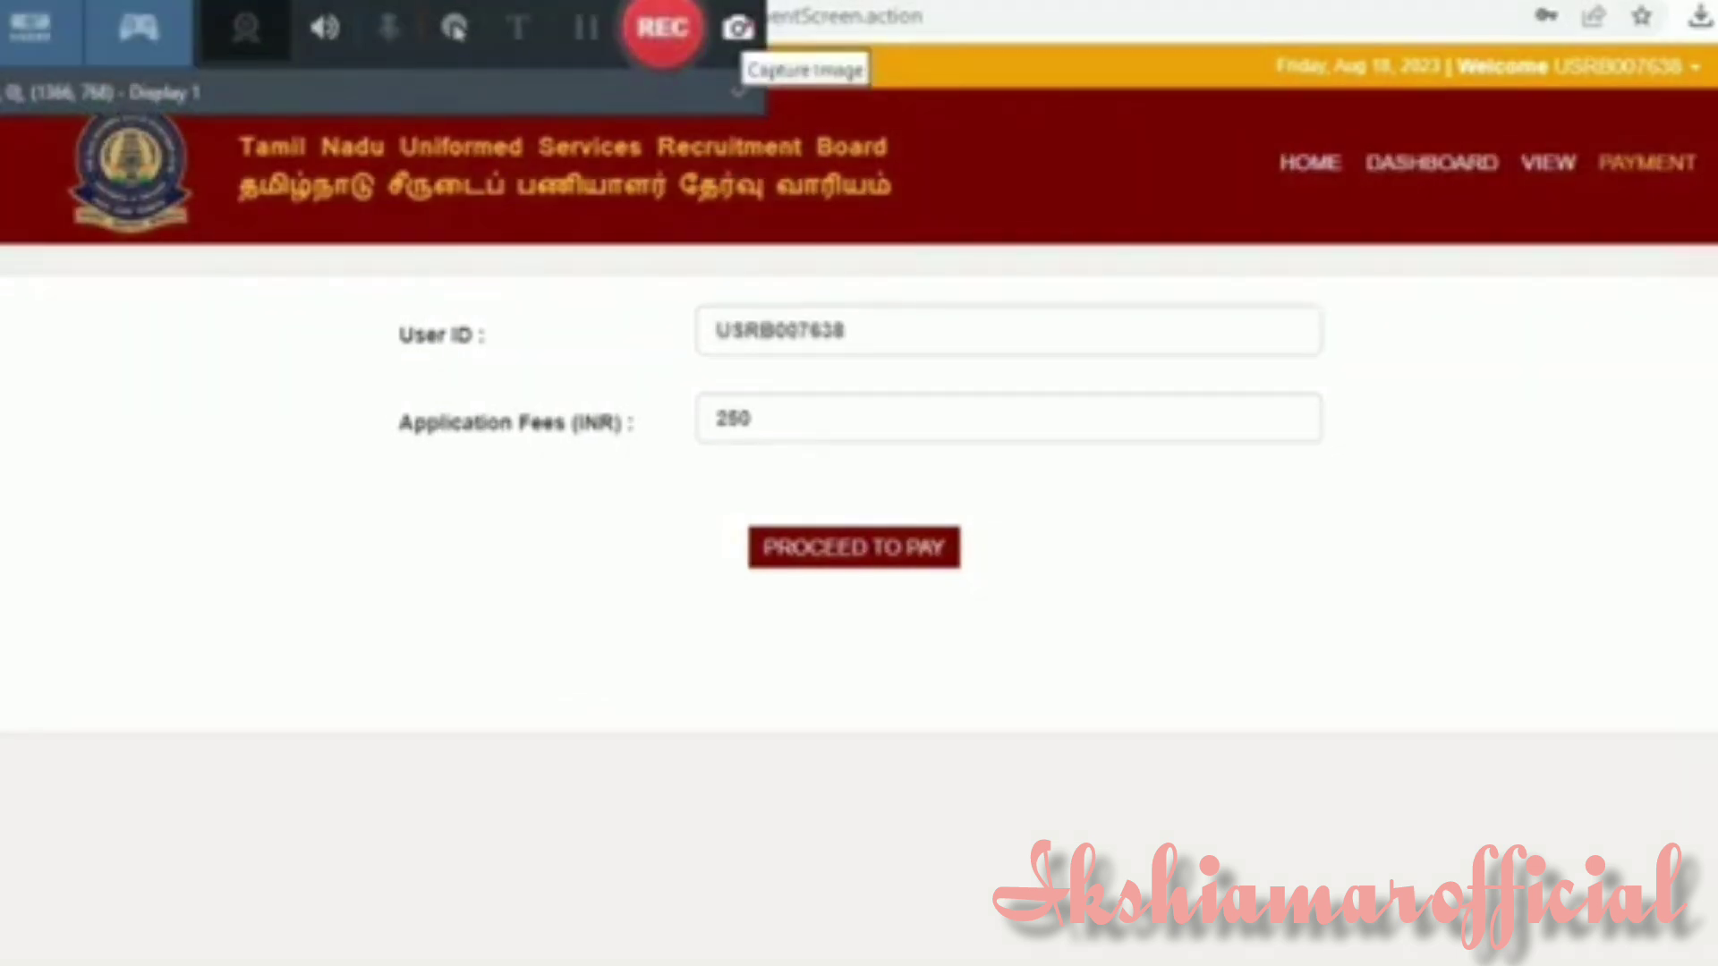